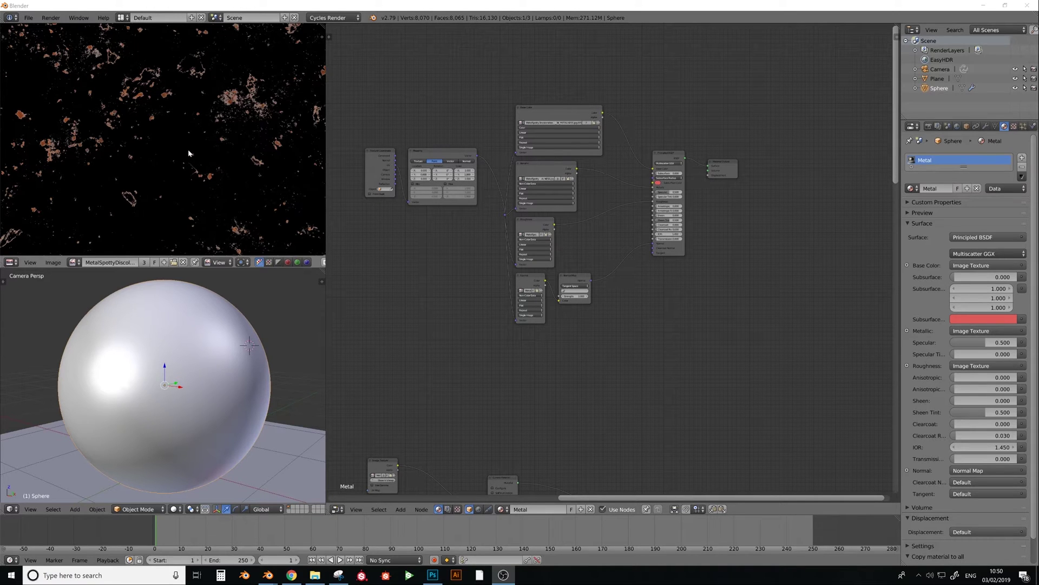
- Delete all texture, mapping and normal map nodes feeding the Principled BSDF, and reposition the Principled node beside the material output
click(603, 173)
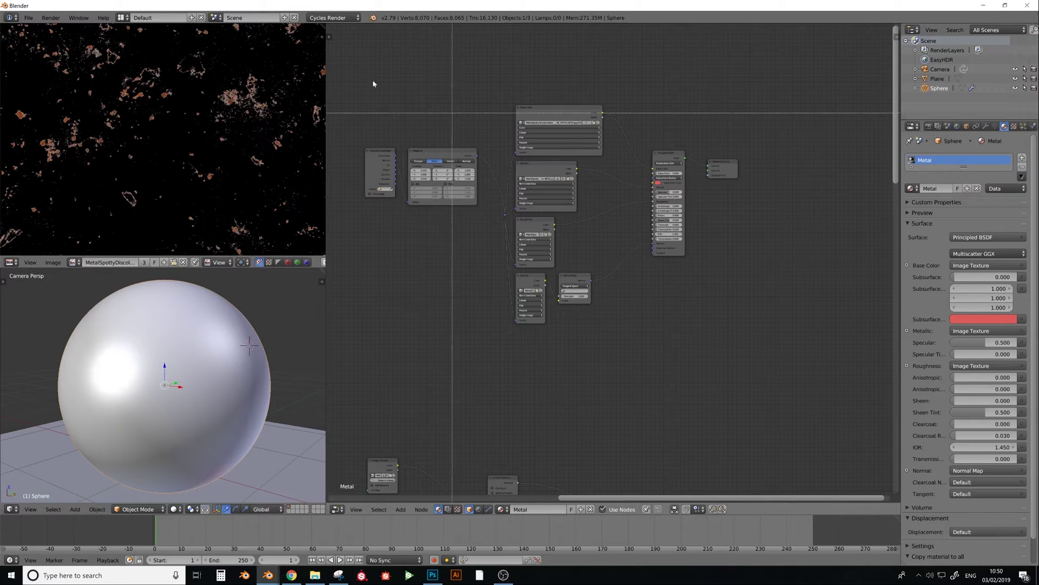
drag(373, 81, 617, 318)
key(Delete)
drag(671, 171, 644, 179)
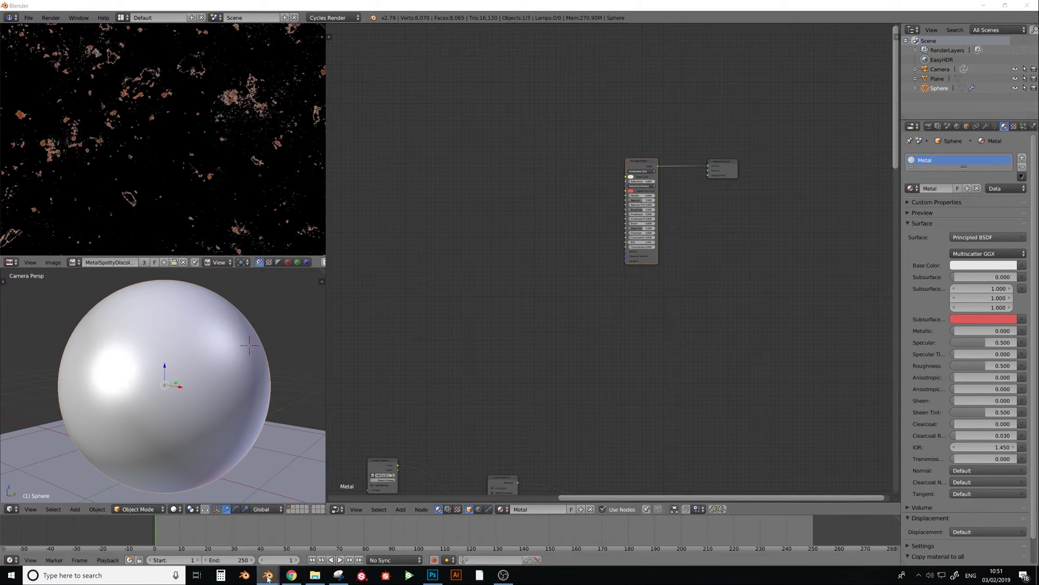
- Check the Node Wrangler add-on in the user preferences, then close the preferences
mouse_move(268, 575)
click(370, 534)
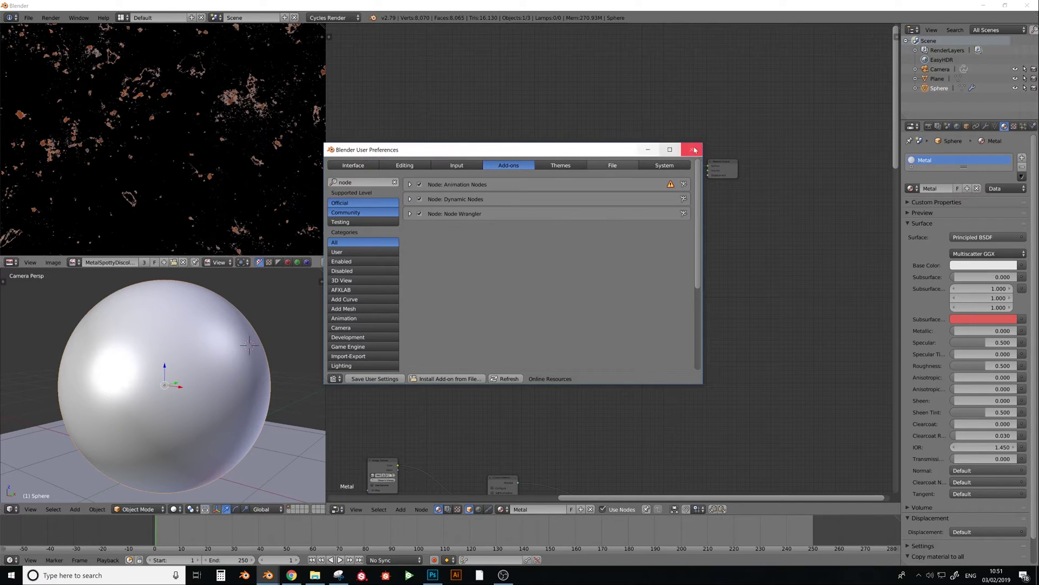
click(691, 150)
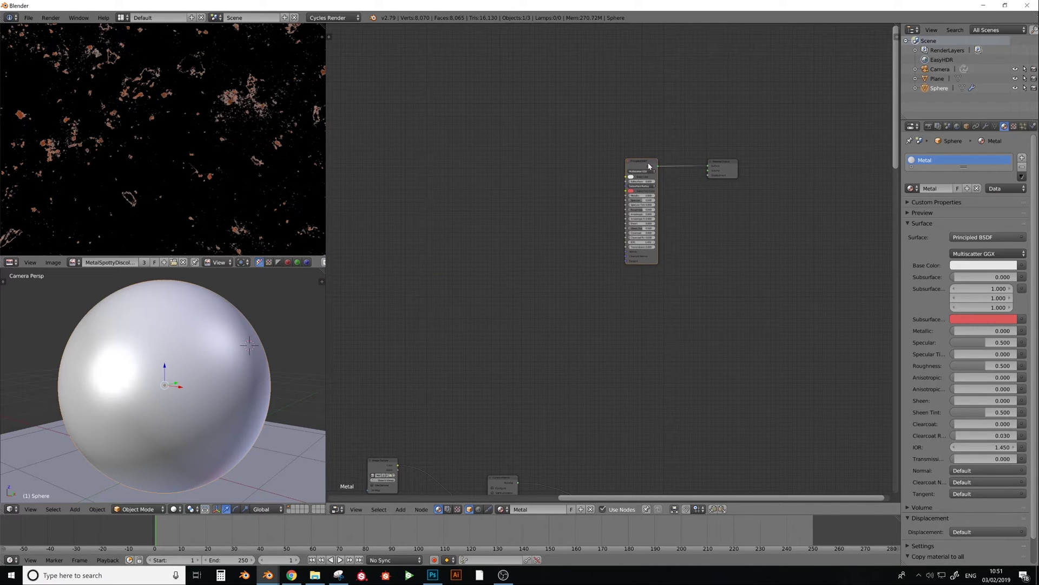
- Run Principled Texture Setup on the Principled BSDF with the MetalSpottyDiscoloration001 COL, METALNESS, NRM and ROUGHNESS 3K JPG maps
key(ctrl+shift+t)
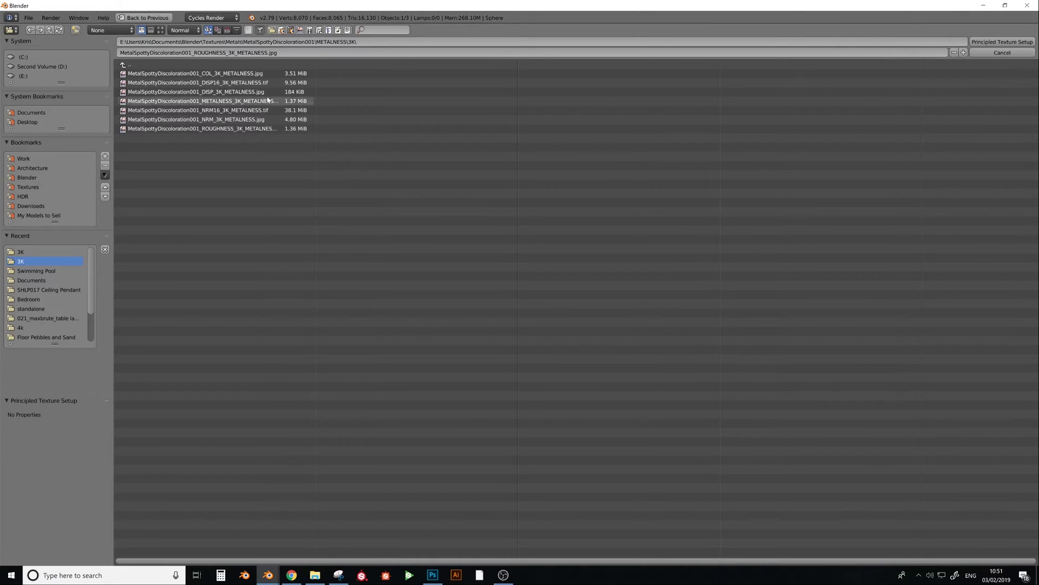
click(250, 74)
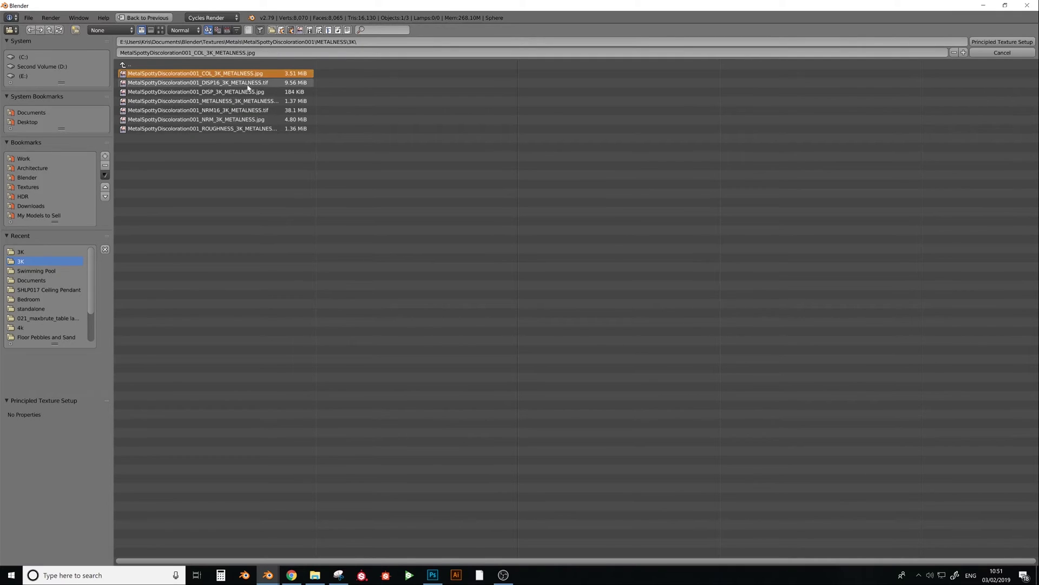
shift+click(247, 102)
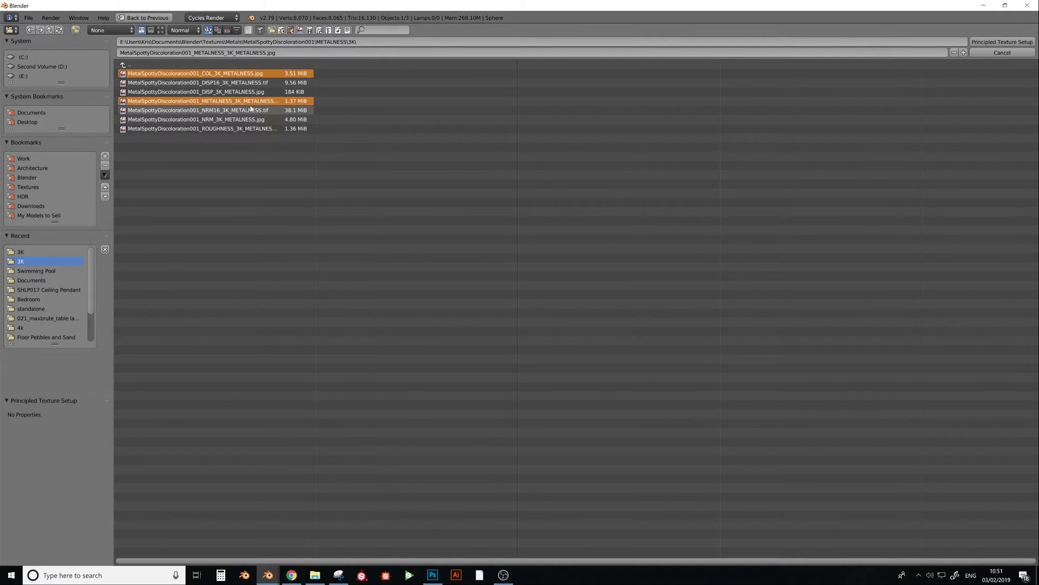
shift+click(235, 121)
shift+click(234, 130)
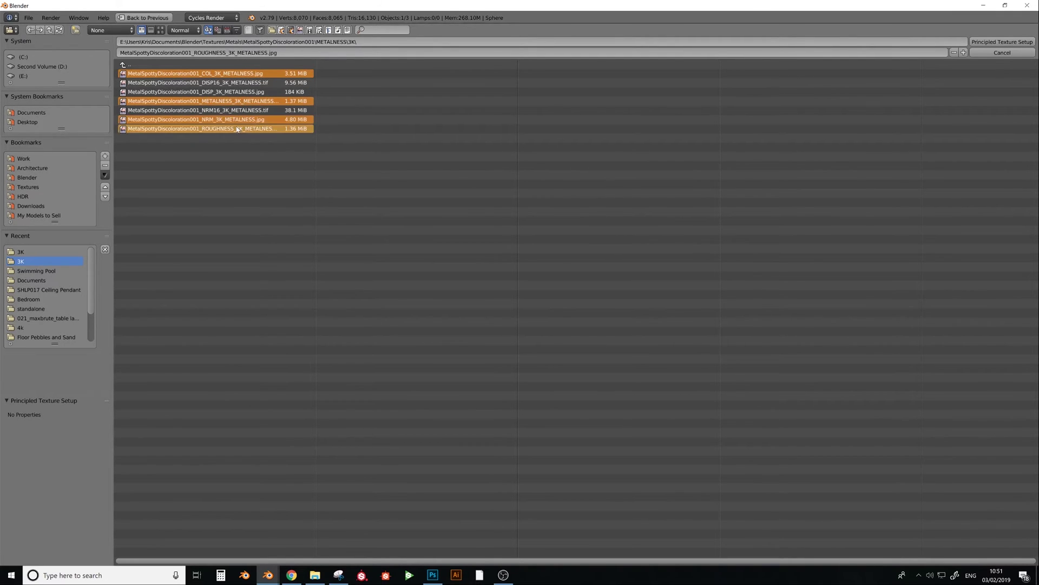
click(1000, 46)
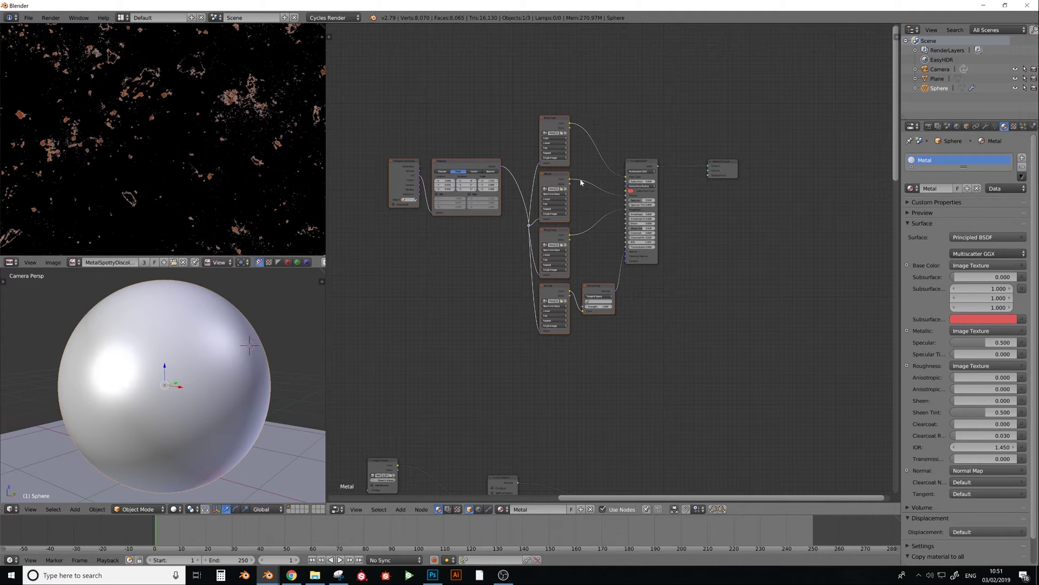
- Widen the metallic image texture node and load the MetalSpottyDiscoloration001 METALNESS 3K image into it
drag(569, 181, 600, 181)
click(595, 189)
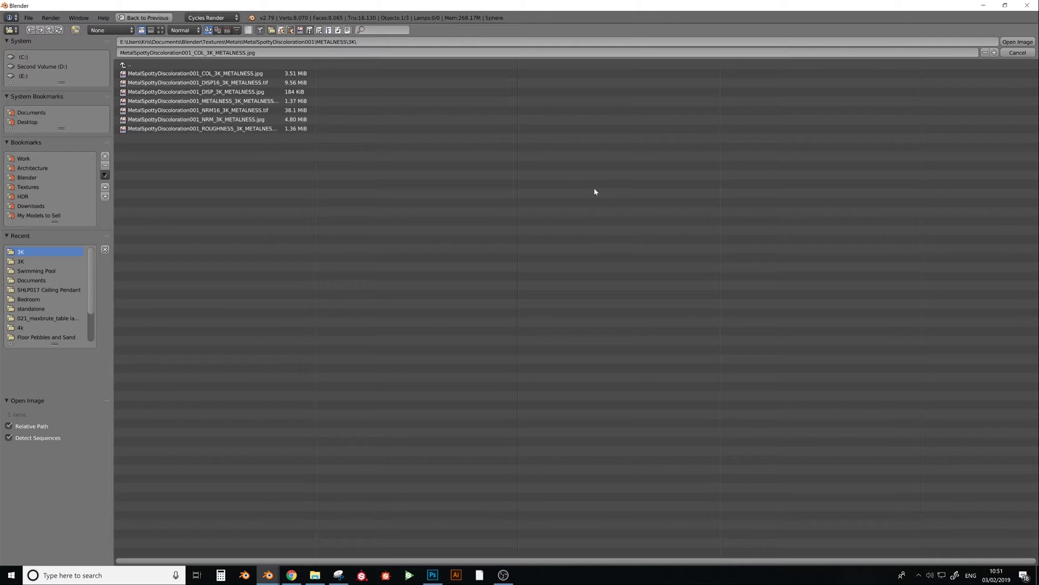
double_click(267, 101)
- Preview the metal sphere in rendered viewport shading, then return to solid shading
key(shift+z)
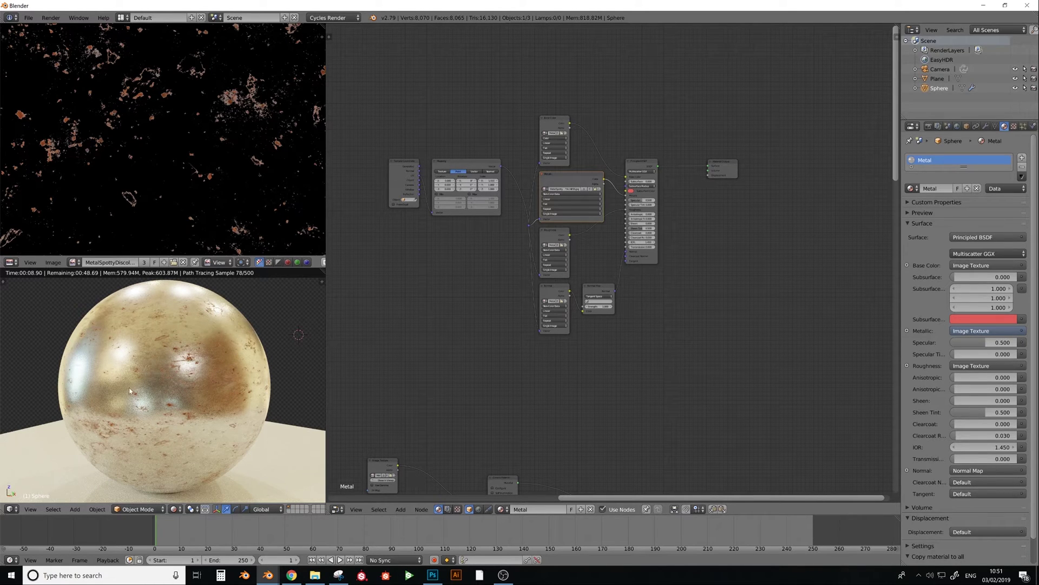
click(207, 366)
key(shift+z)
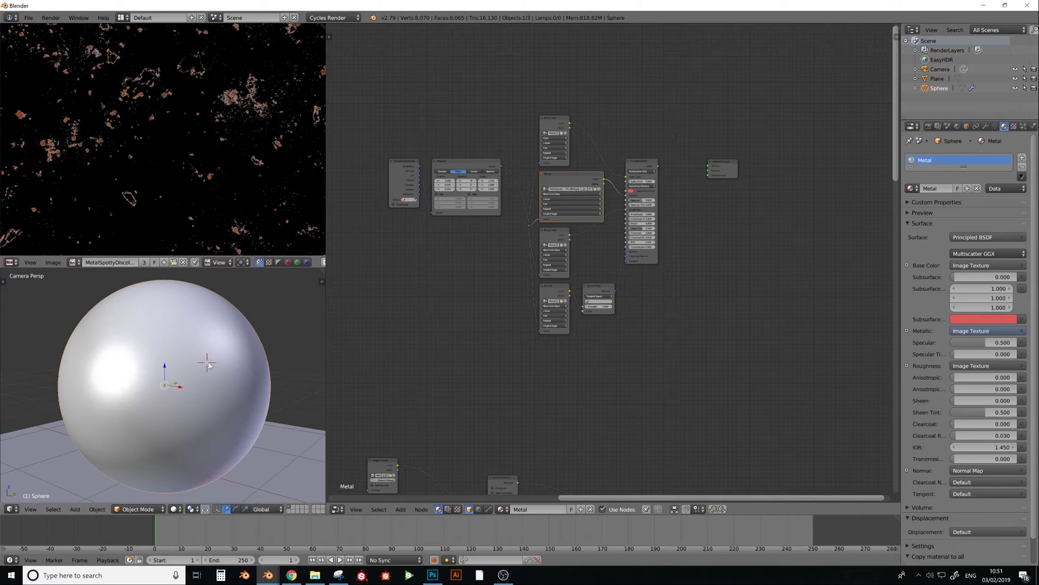
- Delete the lowest group of Corona texture, mix and material nodes in the Metal node tree
middle_drag(576, 428, 597, 215)
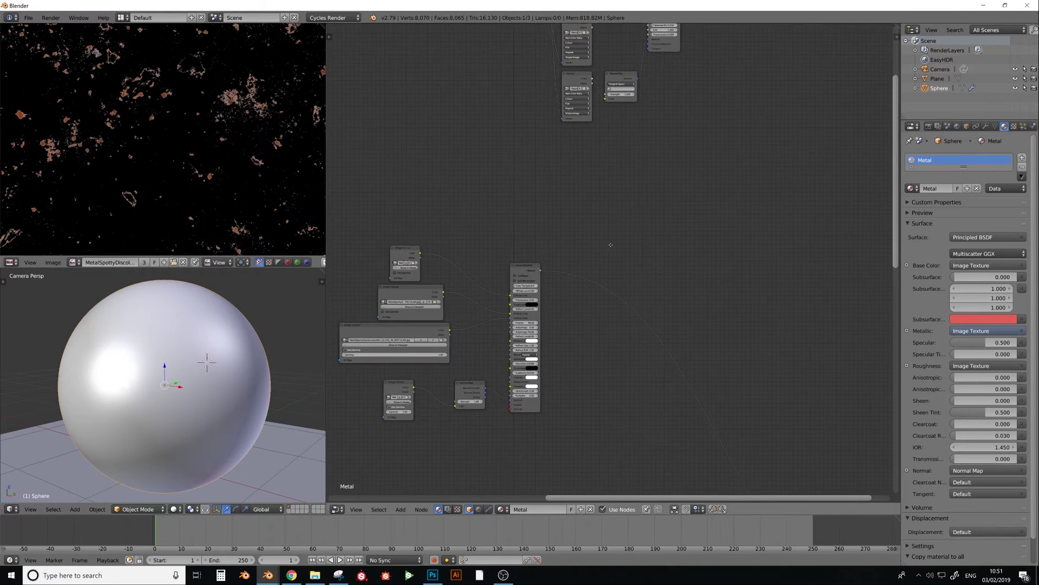
middle_drag(525, 270, 518, 197)
middle_drag(583, 444, 602, 347)
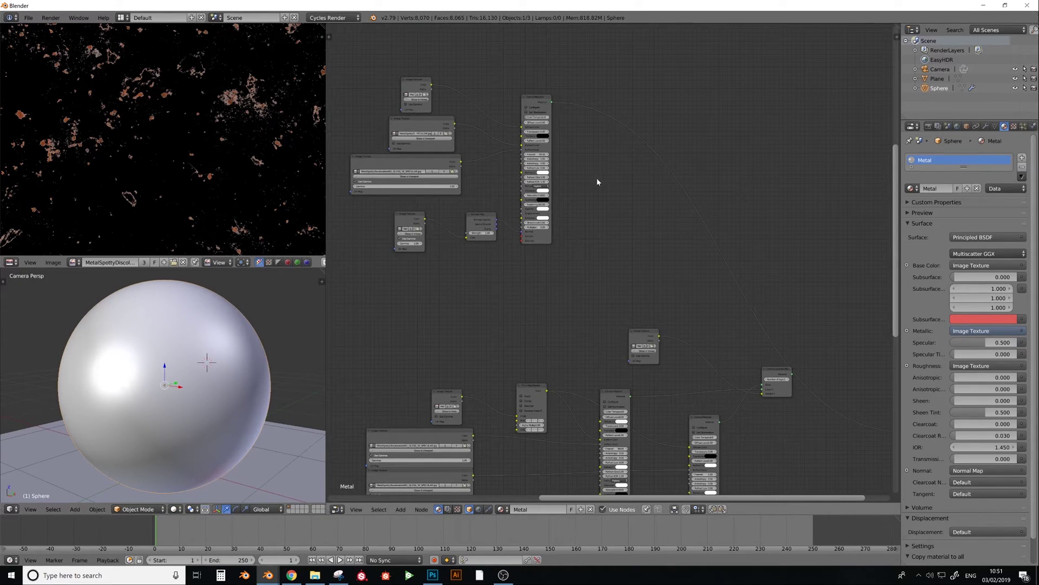
middle_drag(611, 262, 583, 75)
middle_drag(617, 356, 601, 211)
middle_drag(587, 63, 555, 65)
middle_drag(519, 297, 594, 256)
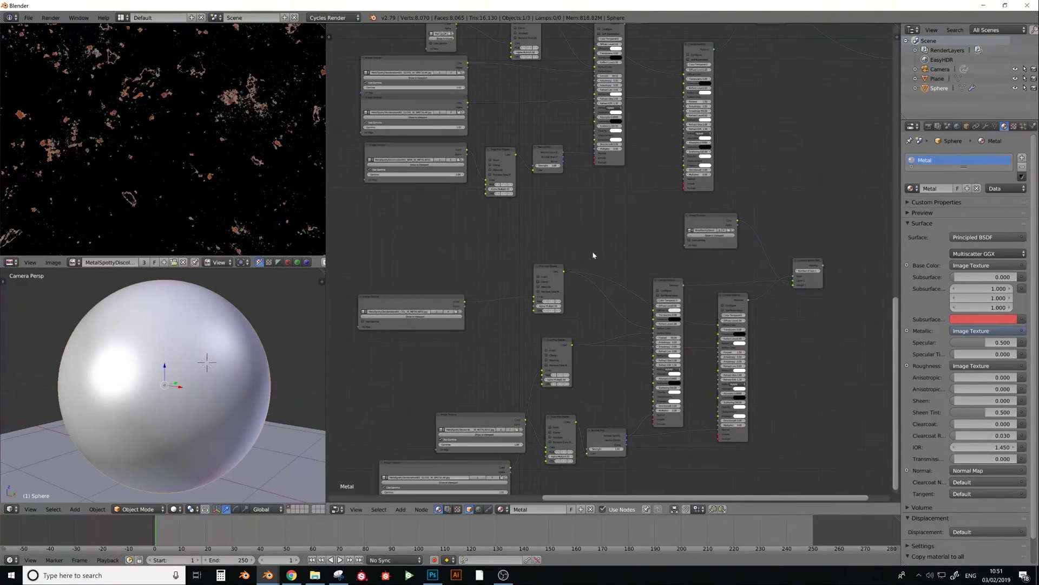
key(b)
drag(434, 234, 853, 490)
key(x)
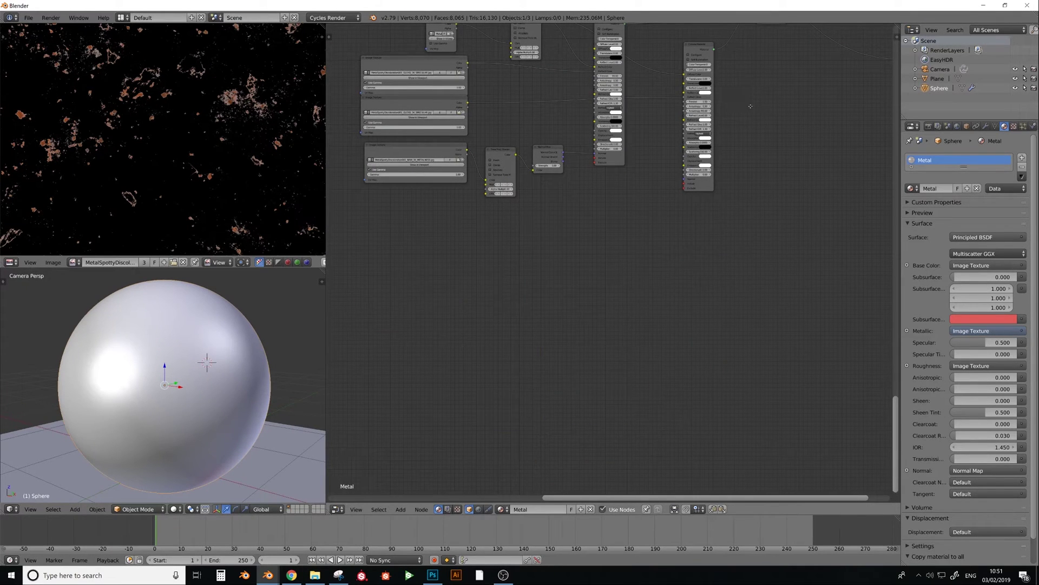
- Widen the image texture node that feeds the mix node of the lower Corona group so its file name is readable
middle_drag(751, 106, 771, 340)
middle_drag(553, 40, 578, 265)
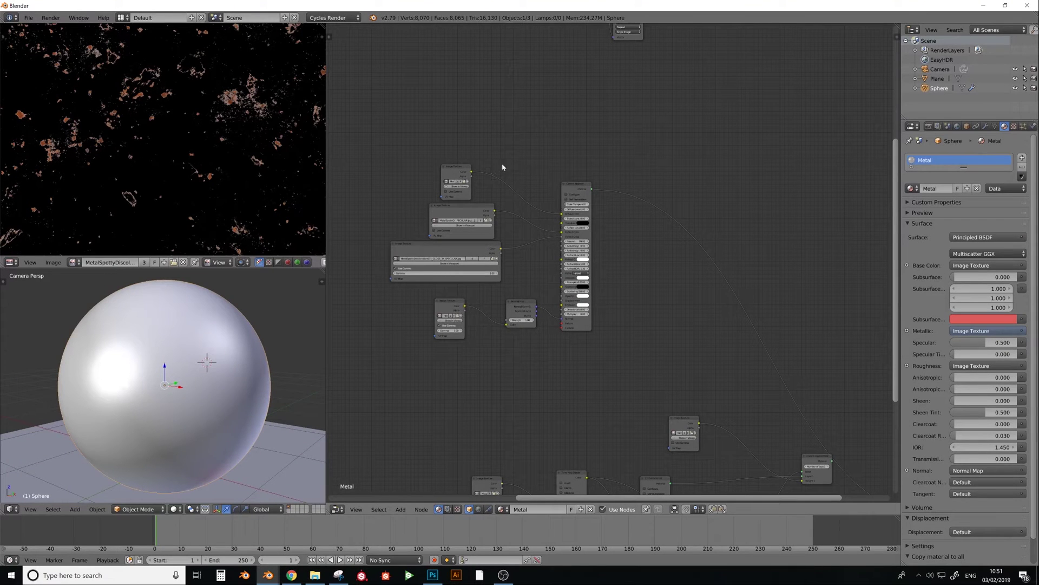
middle_drag(631, 311, 722, 233)
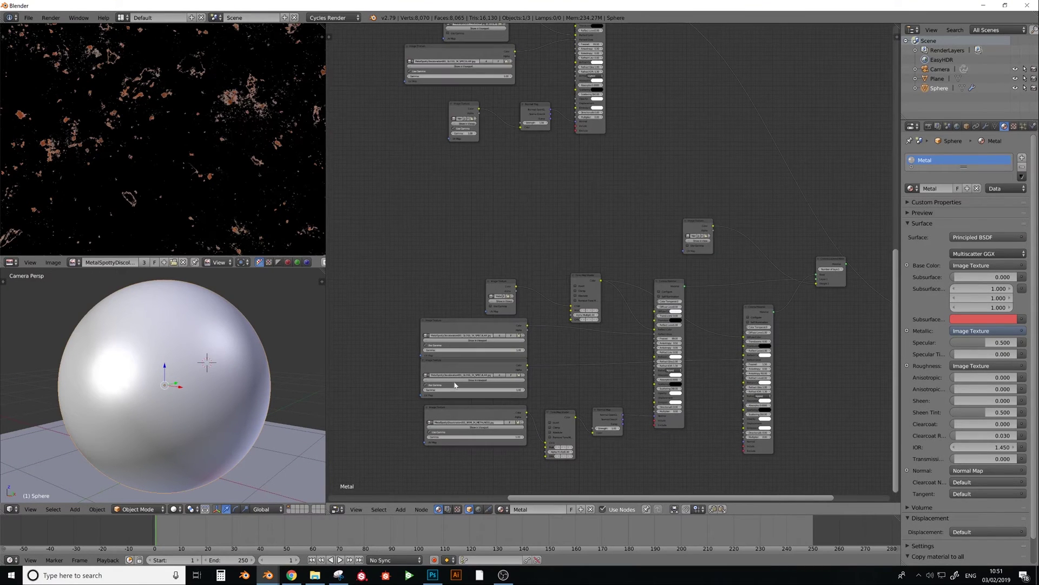
drag(699, 224, 788, 215)
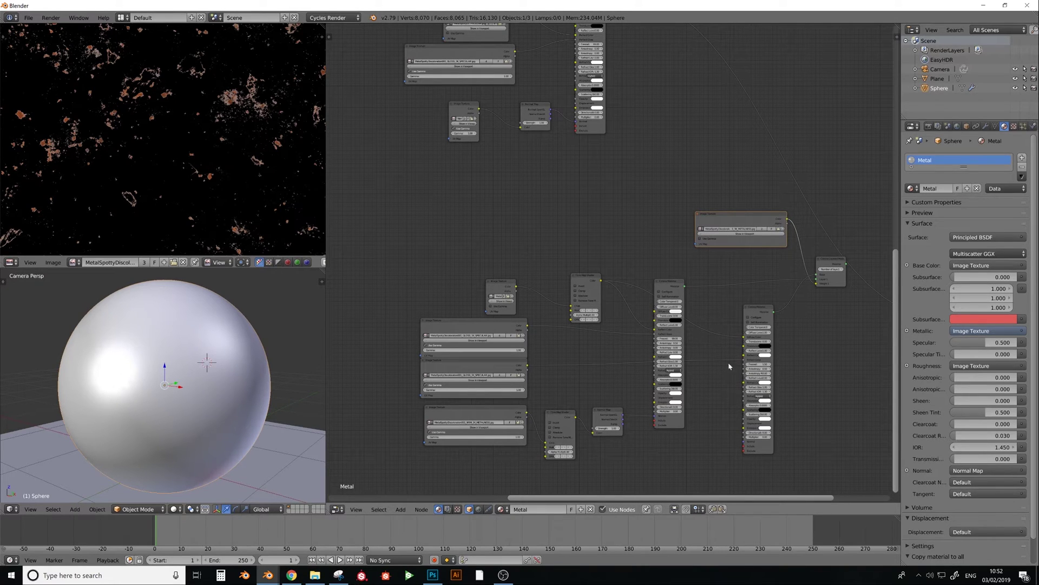
middle_drag(736, 327, 703, 284)
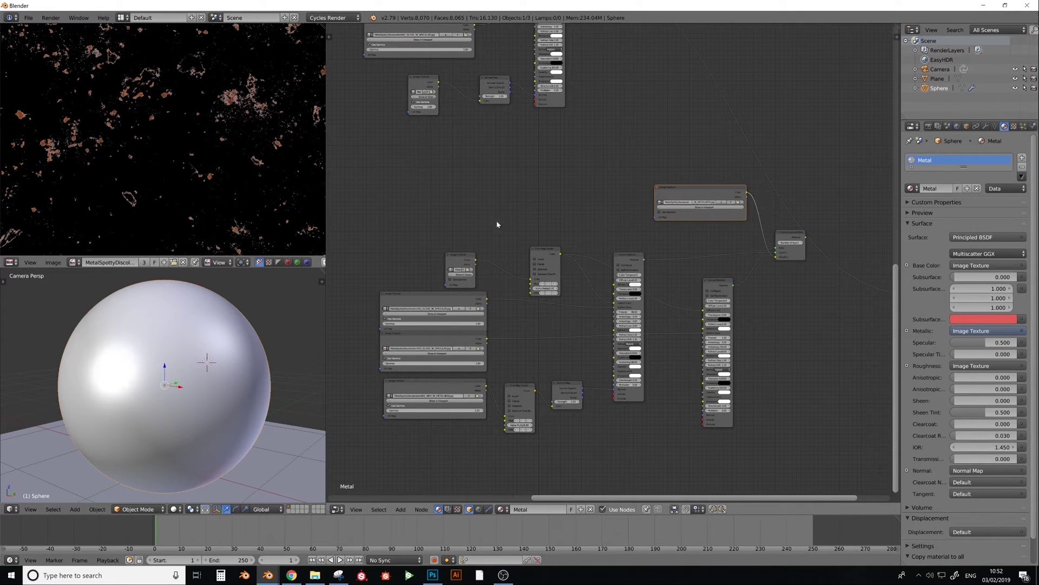
middle_drag(659, 136, 680, 325)
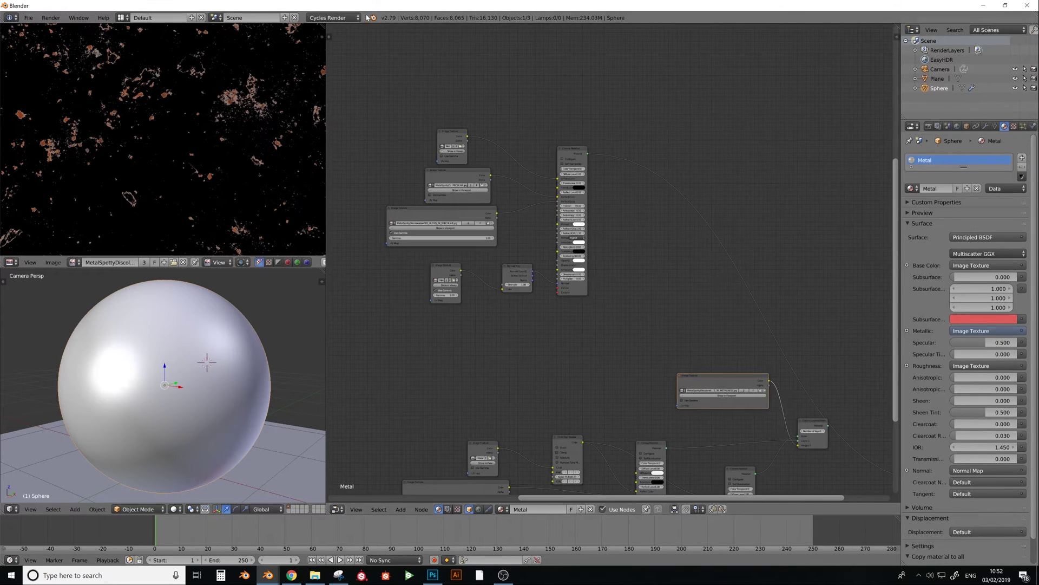
- Switch the render engine to Corona, render the scene, and reposition and enlarge the render window
click(333, 20)
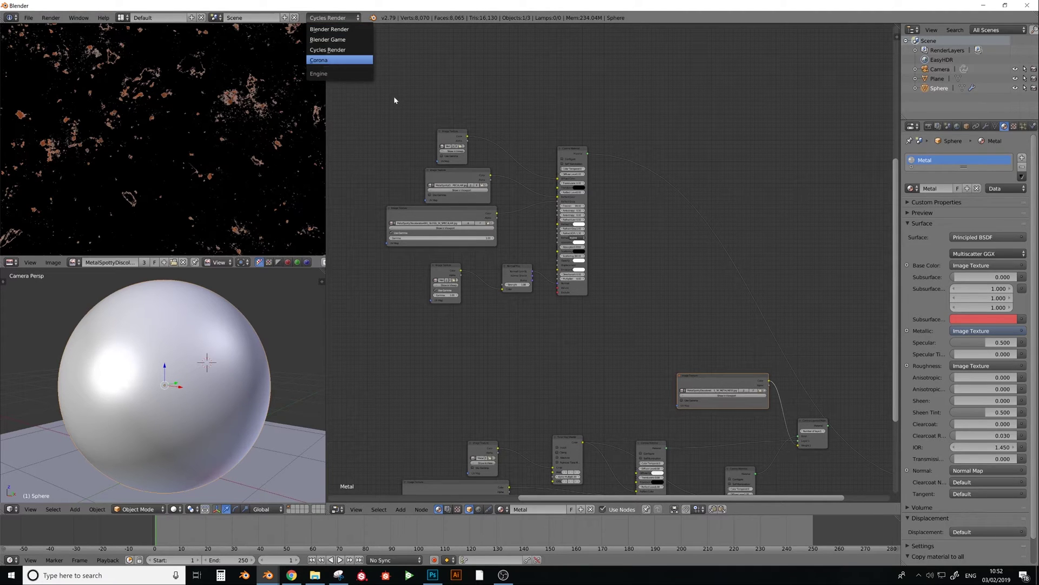
key(Return)
key(F12)
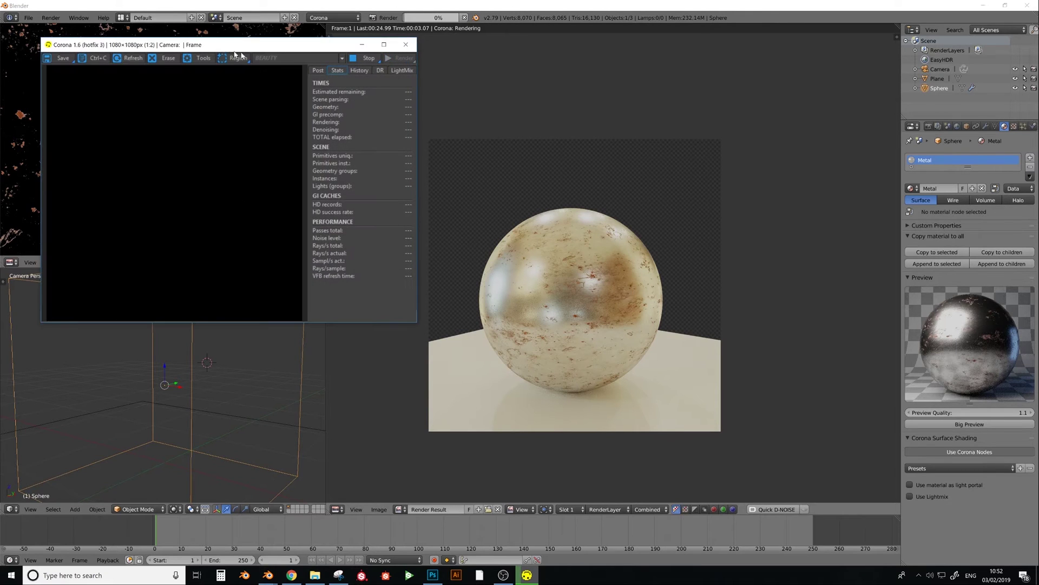
drag(233, 51, 514, 104)
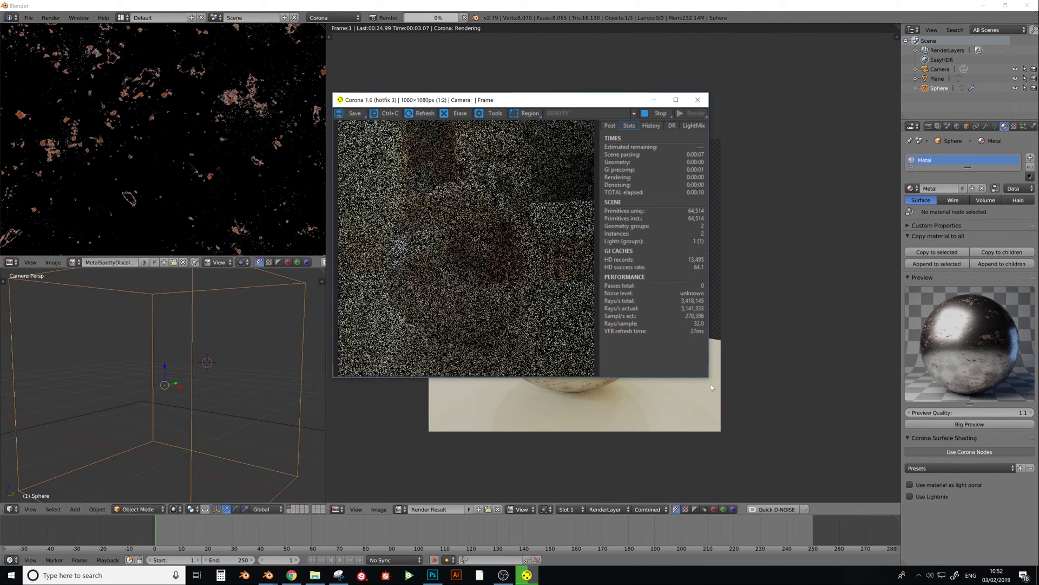
drag(713, 384, 870, 471)
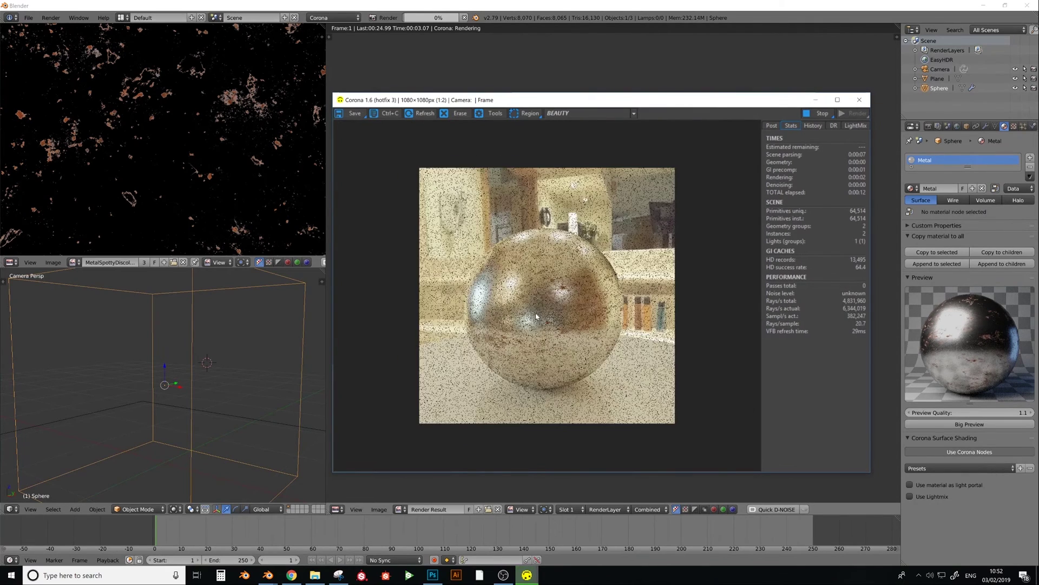
- Inspect the sphere's surface up close in the Corona render, then close the render window
scroll(536, 319, up, 1)
scroll(536, 320, down, 2)
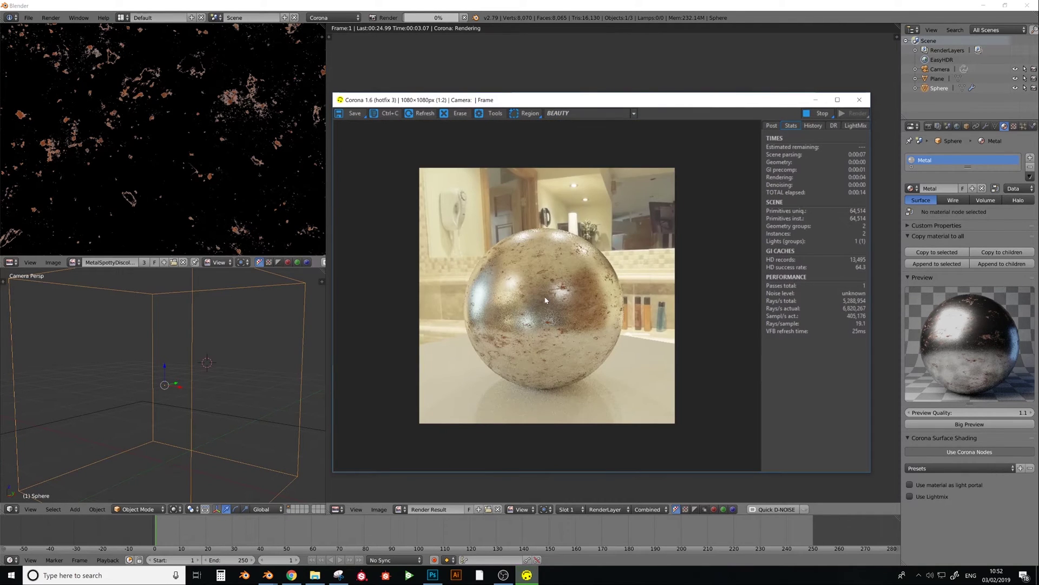
scroll(545, 301, up, 1)
middle_drag(545, 298, 608, 331)
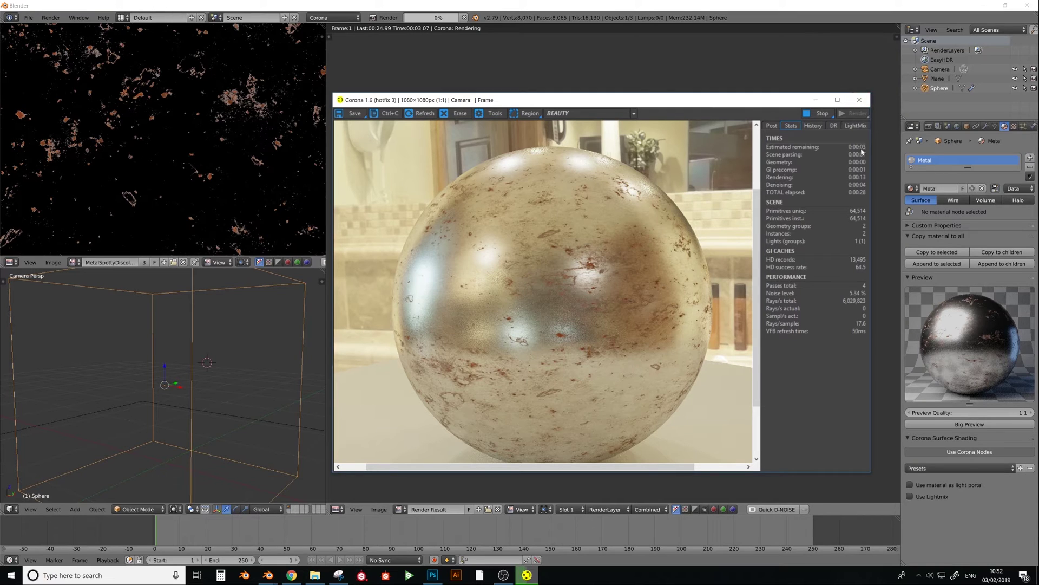
click(859, 99)
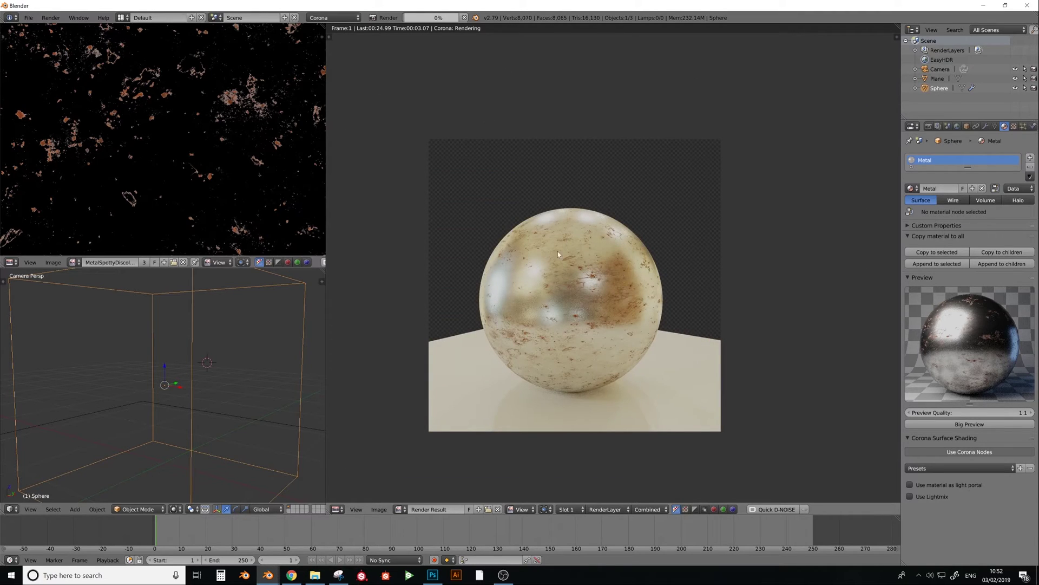
- Switch the render engine back to Cycles and preview the sphere in rendered shading before returning to solid shading
click(336, 18)
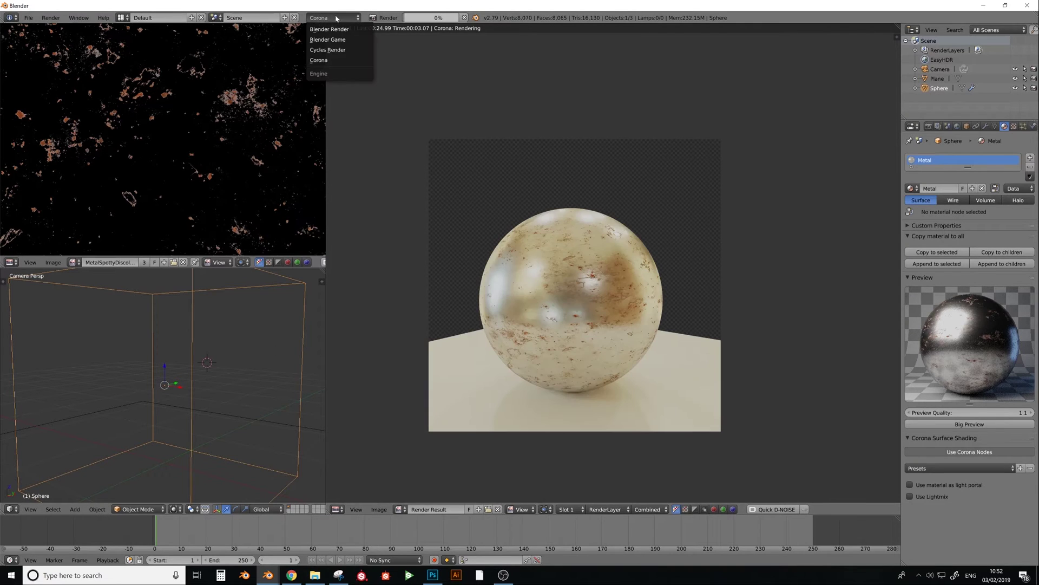
click(328, 44)
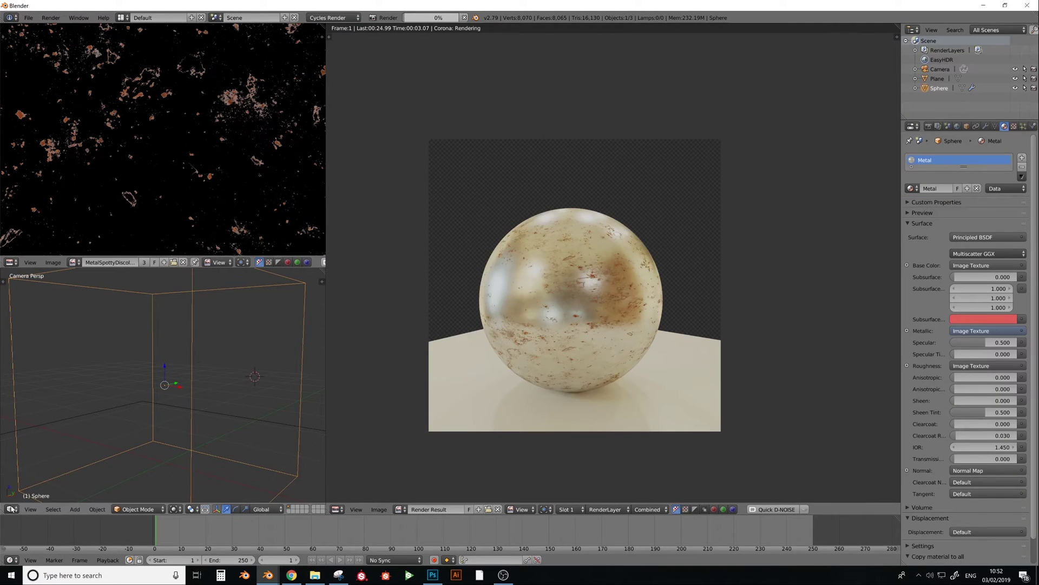
key(shift+z)
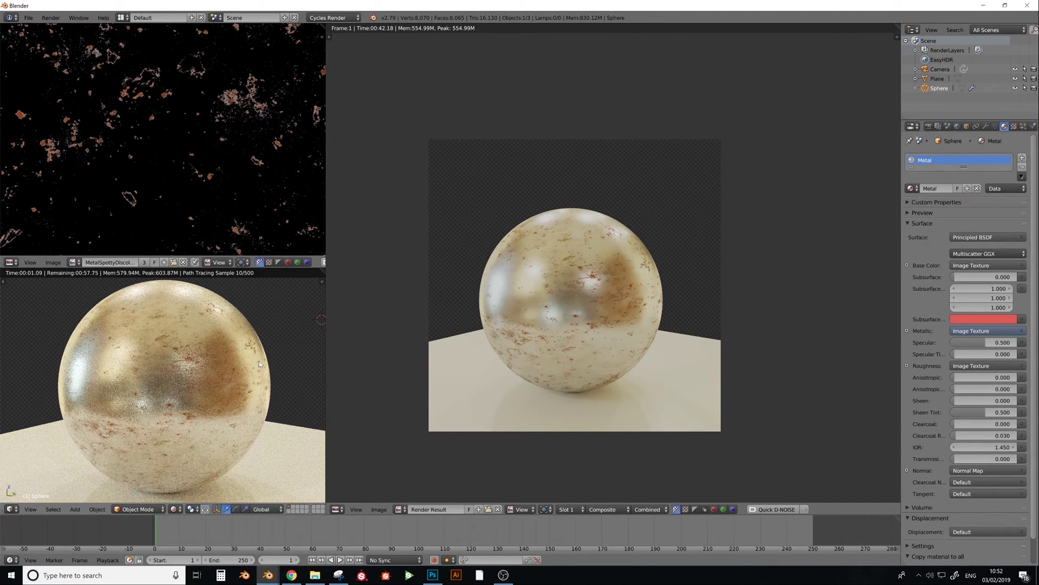
middle_drag(561, 305, 494, 343)
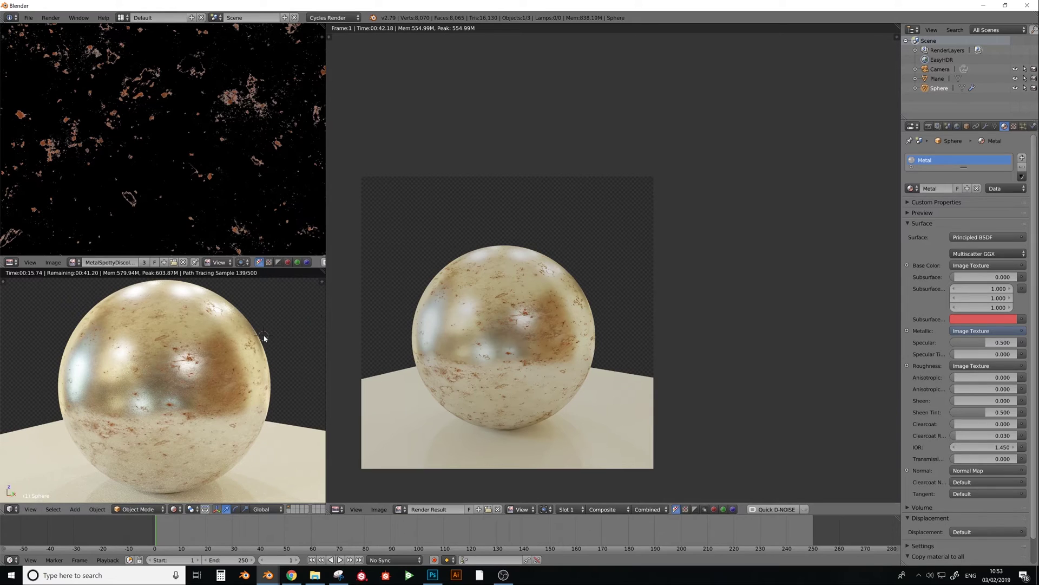
key(shift+z)
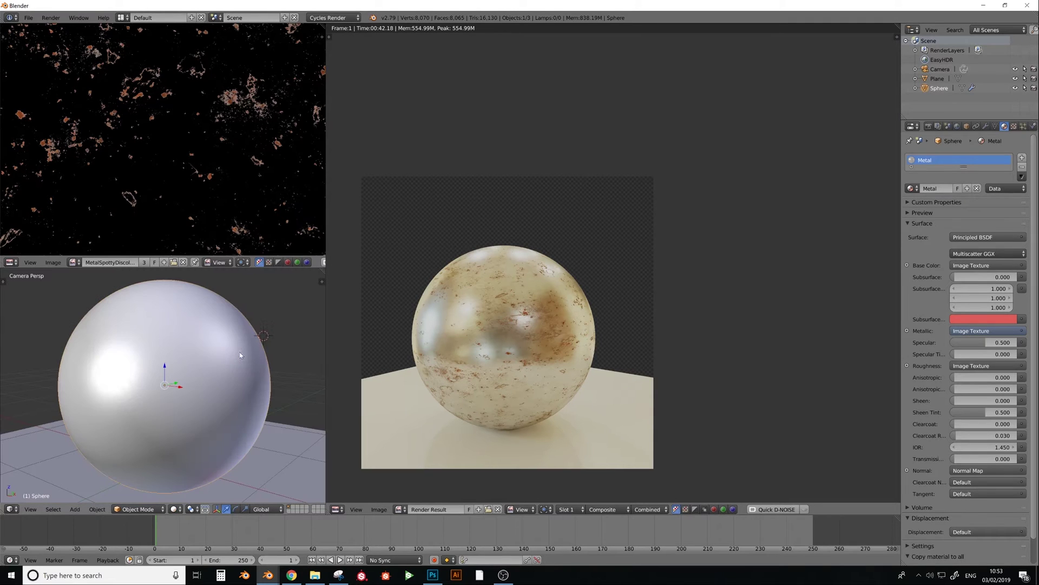
- Return to the node editor and delete the image texture and normal nodes feeding the upper Corona material node
click(338, 510)
click(374, 412)
middle_drag(417, 114, 442, 139)
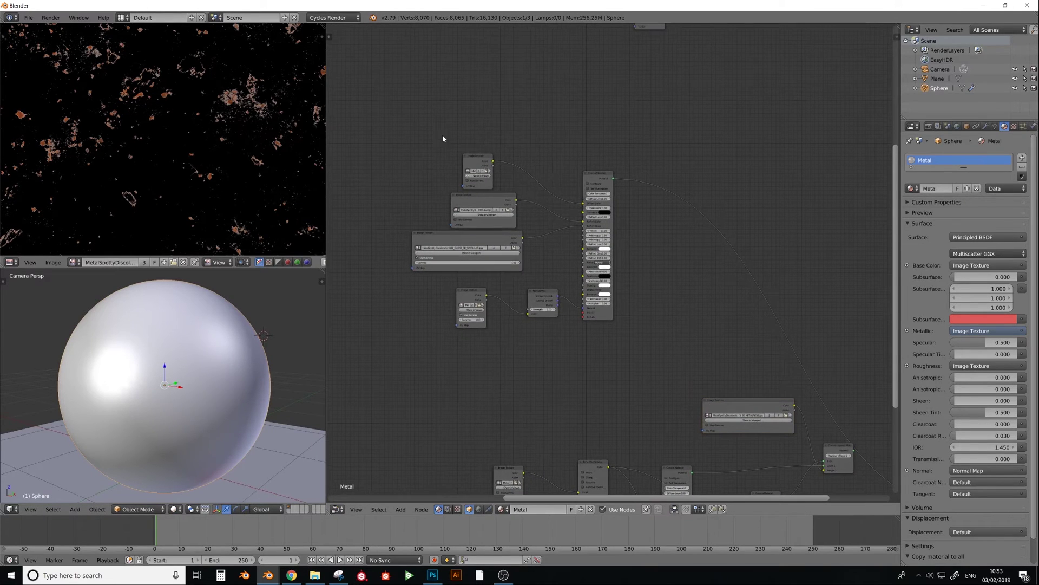
drag(443, 139, 560, 325)
key(x)
scroll(524, 226, up, 3)
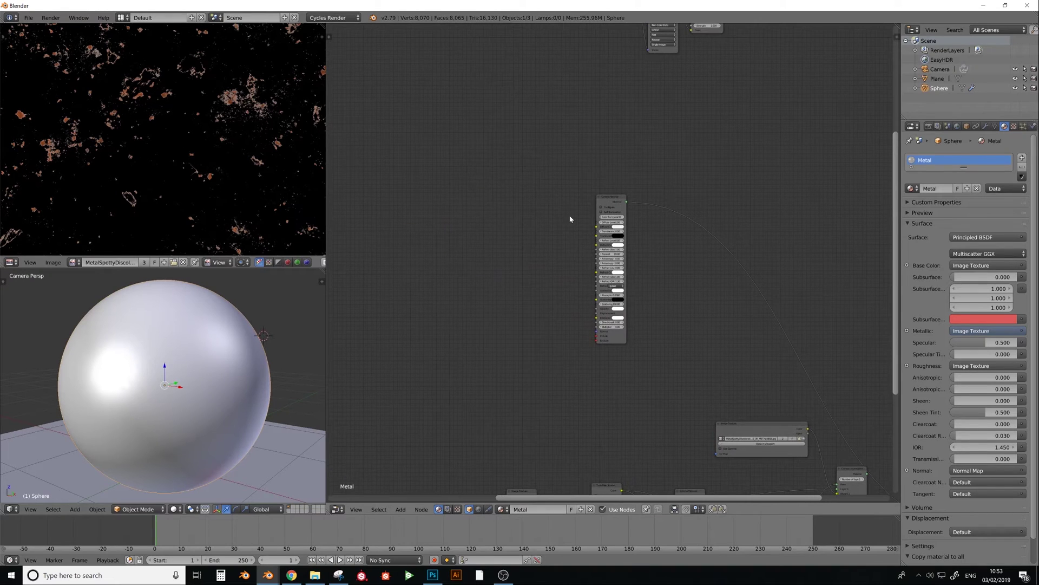
- Add a new Corona material node beside the existing upper Corona material node
click(610, 183)
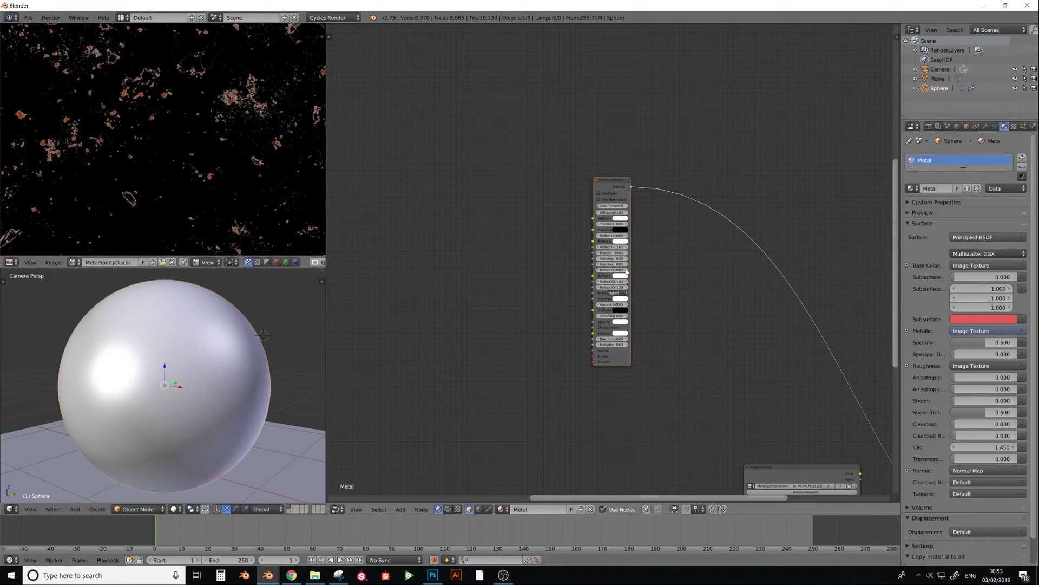
key(shift+a)
click(516, 300)
text(coro)
key(Return)
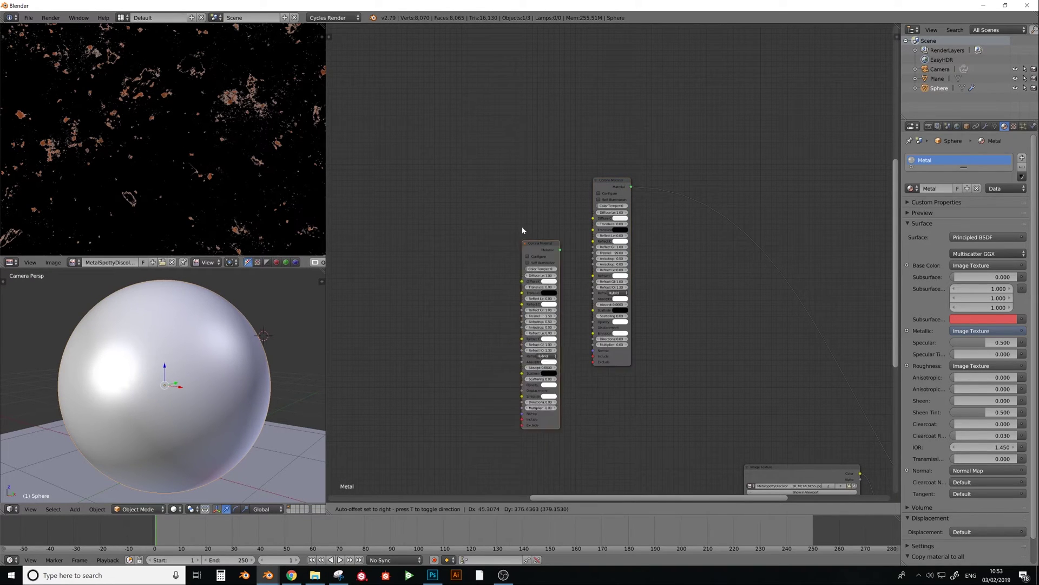
click(522, 218)
- Bring the output node closer and connect the new Corona material node's Material output to it in place of the old one
mouse_move(631, 187)
mouse_down()
mouse_move(626, 201)
mouse_move(643, 172)
mouse_up()
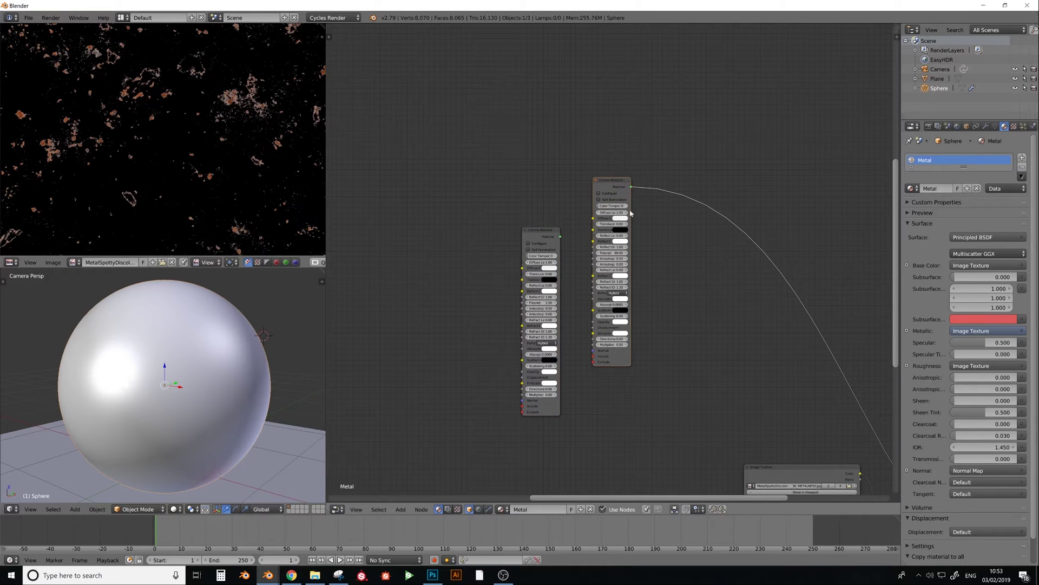
middle_drag(662, 181, 565, 121)
middle_drag(759, 339, 656, 248)
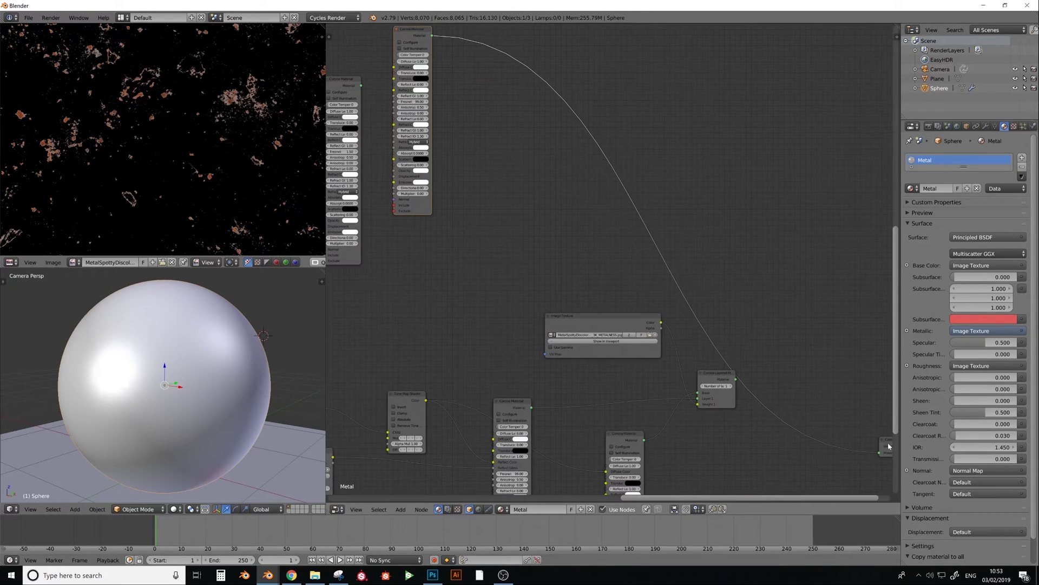
drag(888, 447, 701, 175)
drag(362, 86, 694, 174)
scroll(645, 142, up, 1)
middle_drag(644, 142, 932, 282)
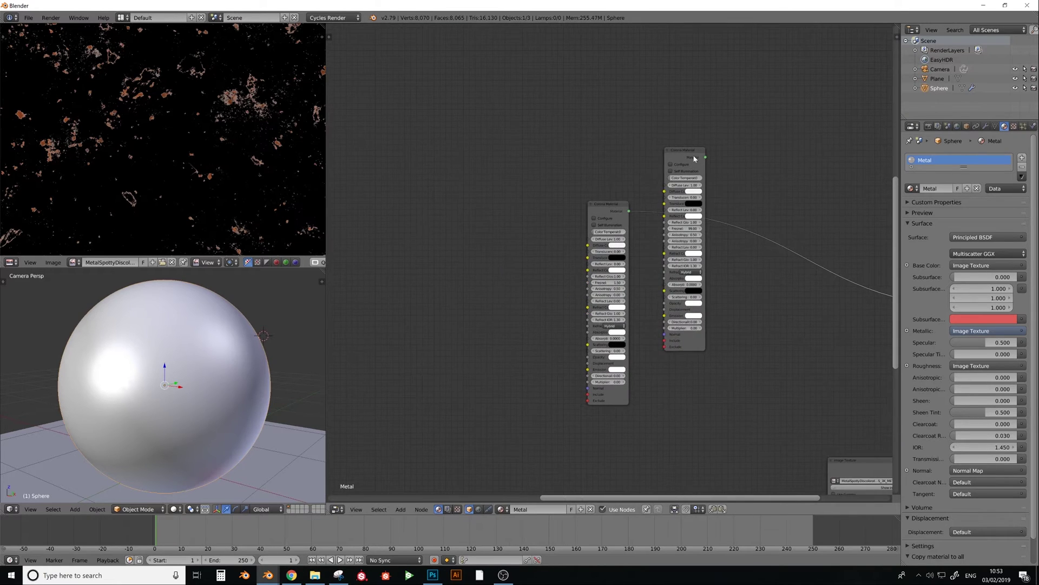
- Delete the old upper Corona material node and move the new one into its place
click(674, 151)
key(x)
click(607, 210)
drag(632, 210, 721, 182)
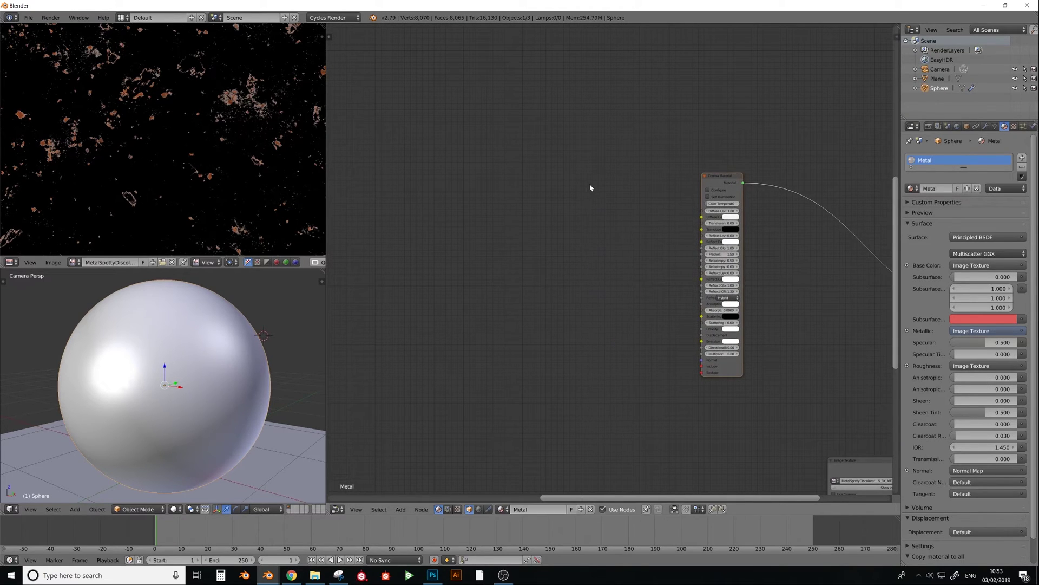
key(shift+a)
click(590, 184)
text(im)
key(Return)
click(592, 188)
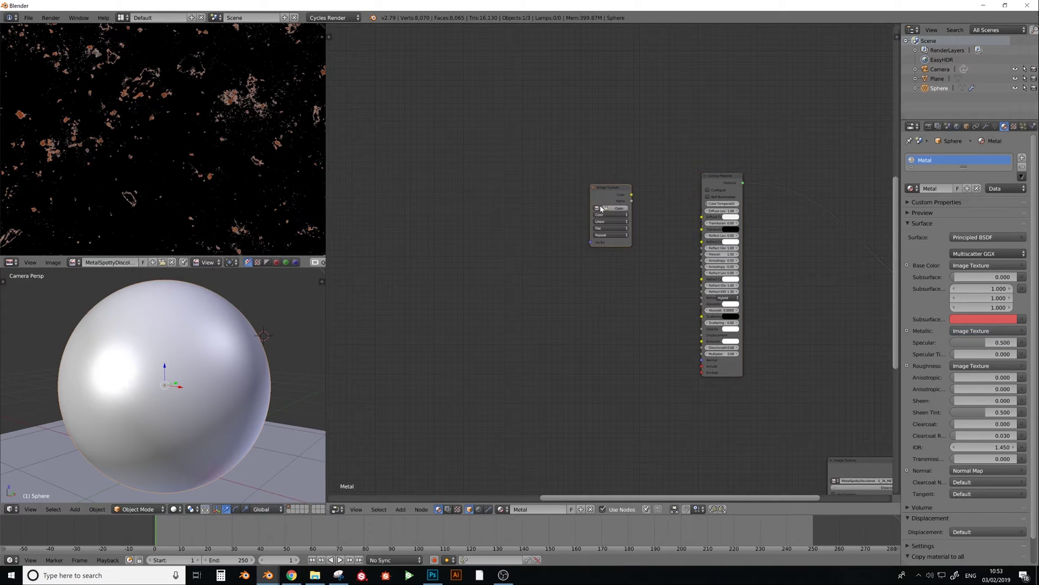
click(617, 208)
click(1018, 54)
- Switch the render engine to Corona and delete the empty Cycles image texture node
click(331, 18)
click(335, 63)
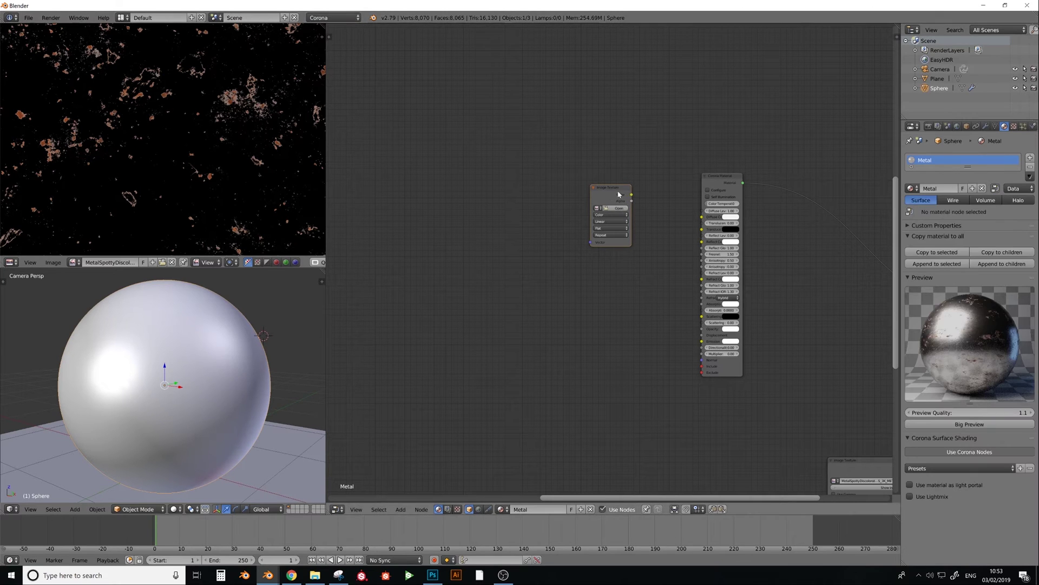
key(x)
- Add a Corona image texture node and load MetalSpottyDiscoloration001_COL_3K_SPECULAR.jpg from the SPECULAR 3K folder into it
key(shift+a)
click(619, 194)
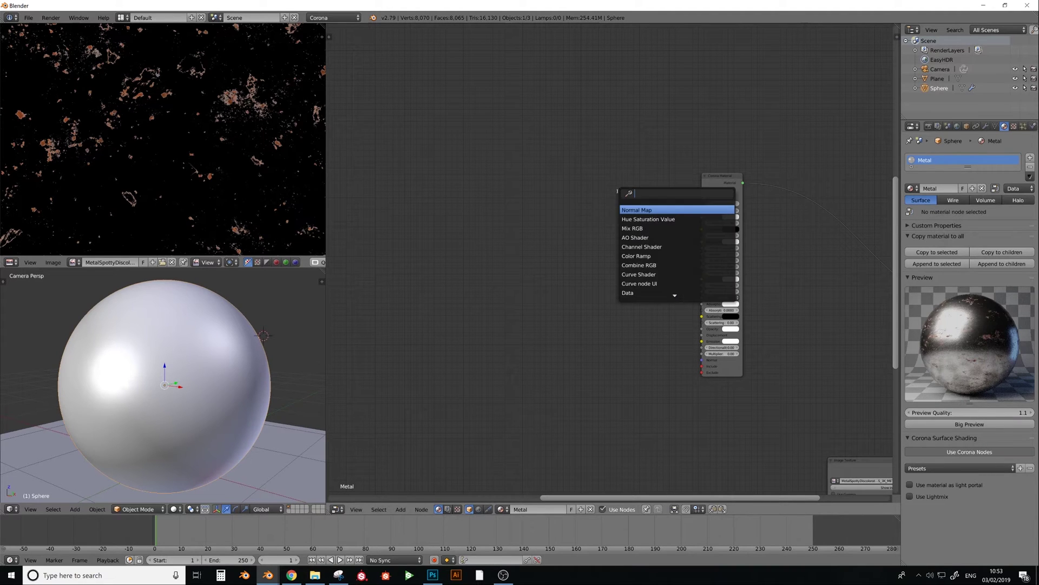
text(im)
key(Return)
click(605, 212)
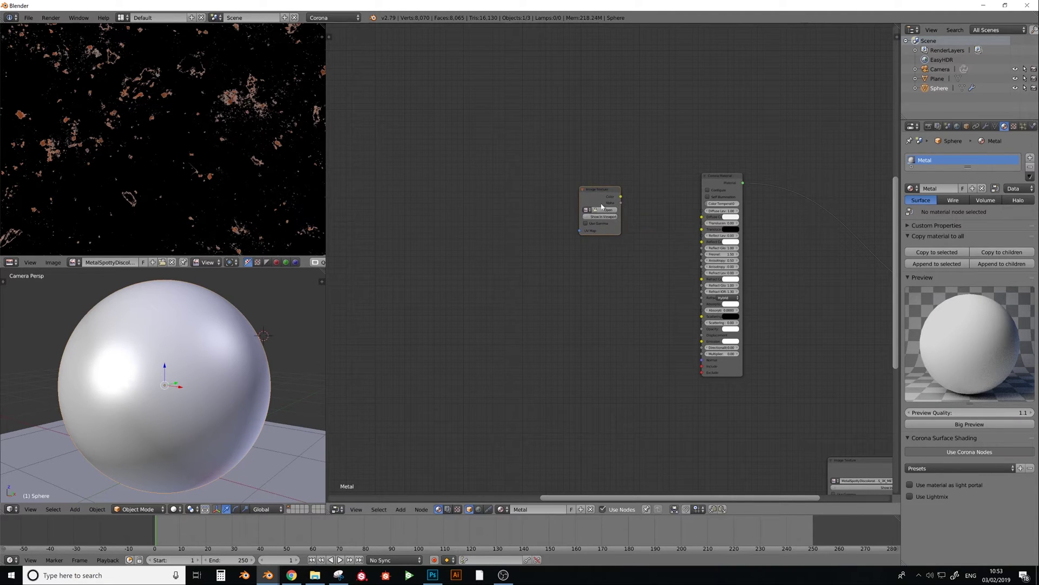
click(608, 209)
click(54, 259)
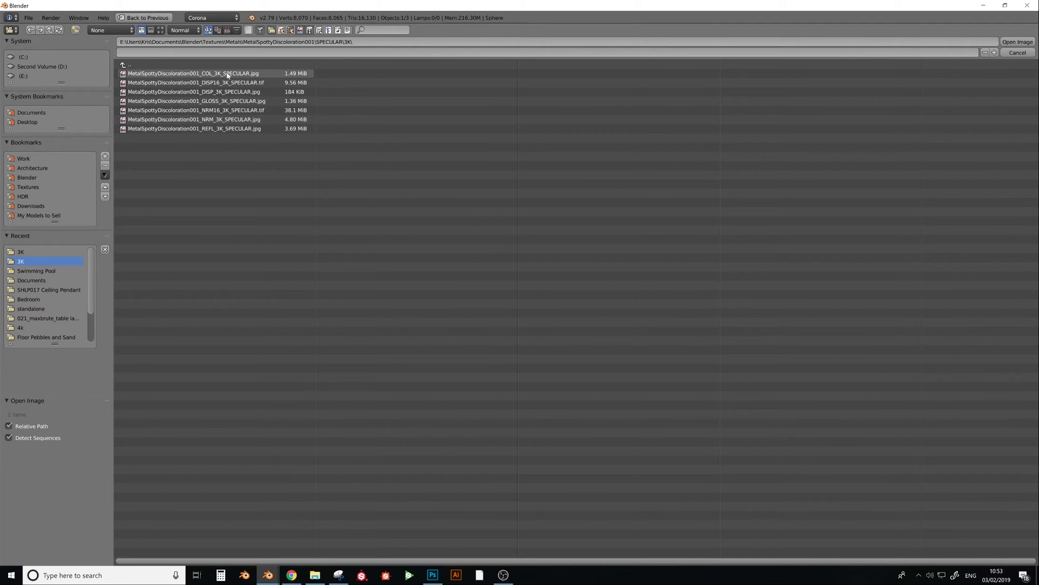
double_click(214, 75)
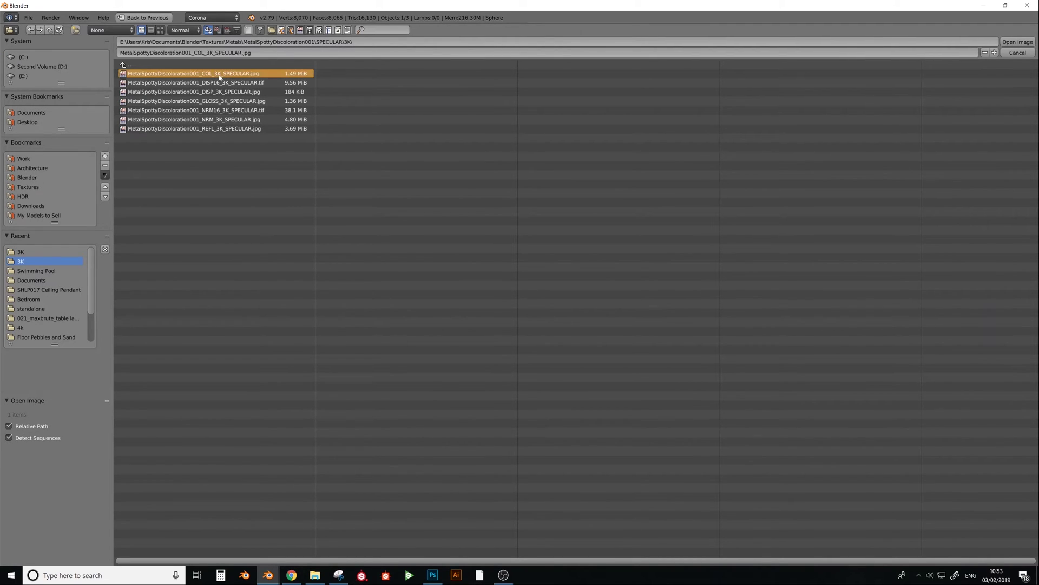
- Connect the colour texture to the Corona material's Diffuse Color and display the viewport in textured shading
key(g)
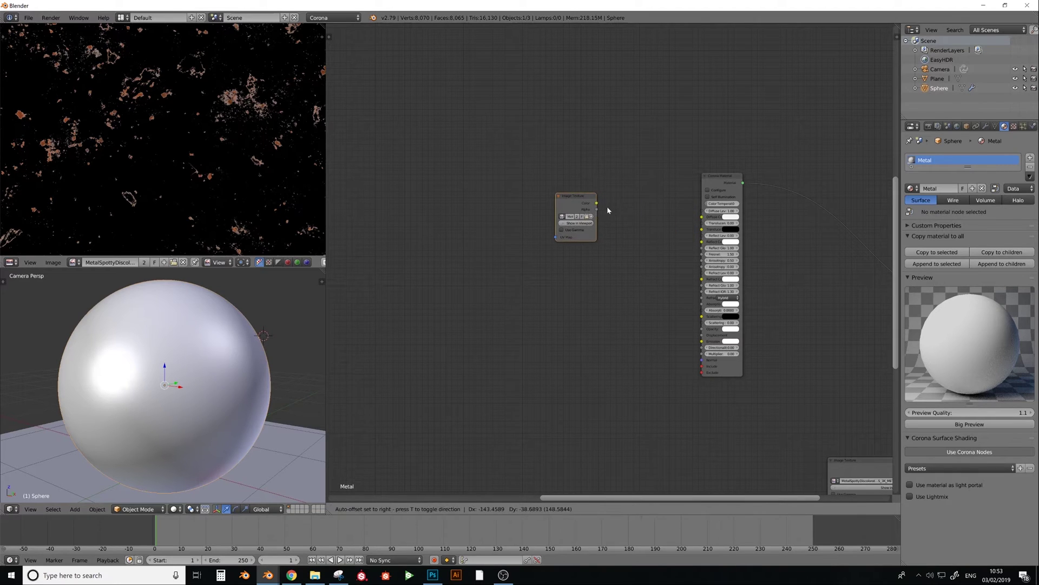
click(607, 207)
drag(596, 203, 702, 217)
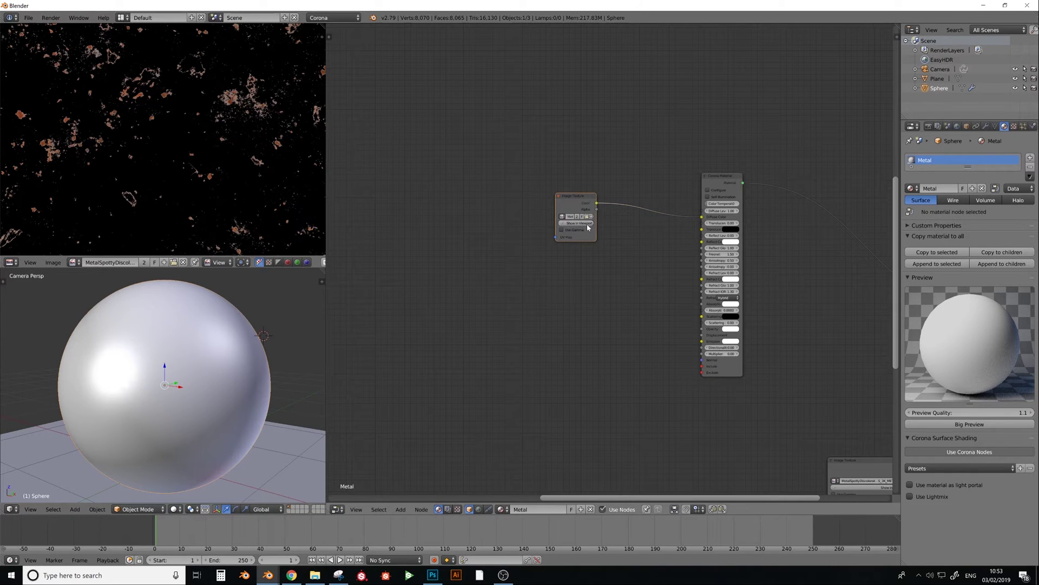
key(alt+z)
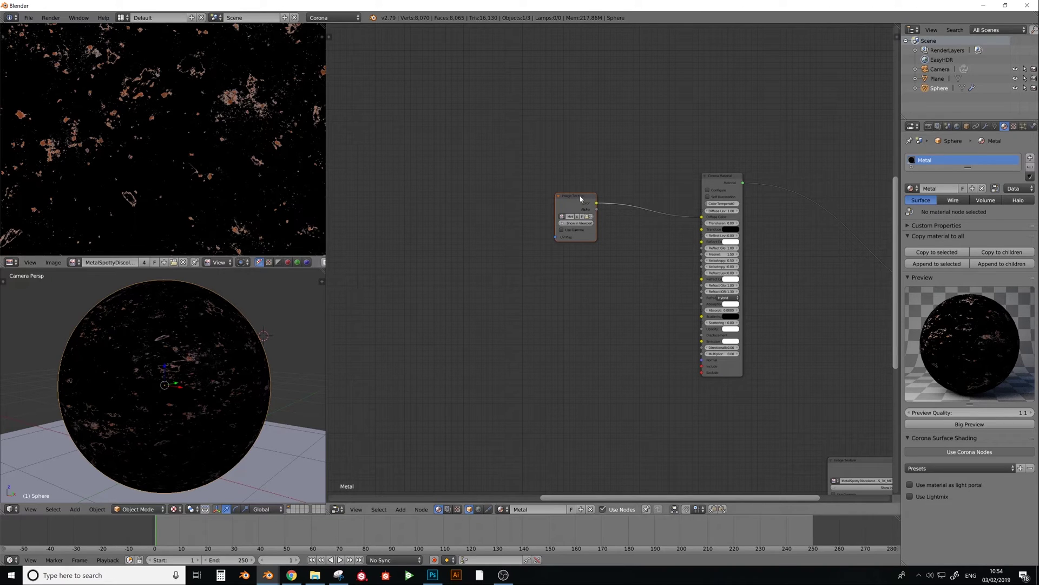
- Duplicate the image texture node, load MetalSpottyDiscoloration001_REFL_3K_SPECULAR.jpg into the copy, and connect it to the Corona material's Reflect Color
drag(581, 198, 574, 168)
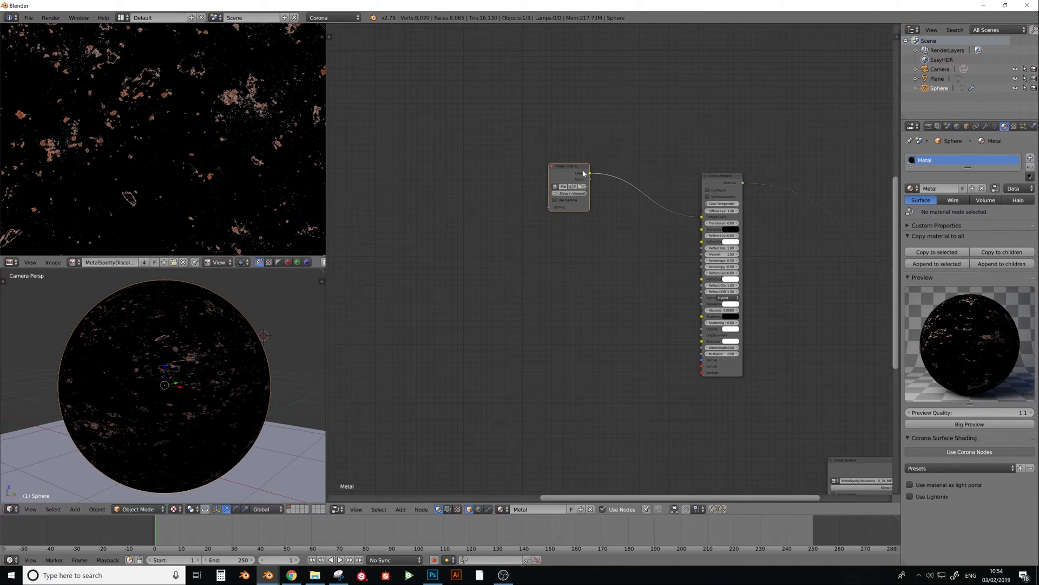
key(shift+d)
click(578, 260)
click(578, 256)
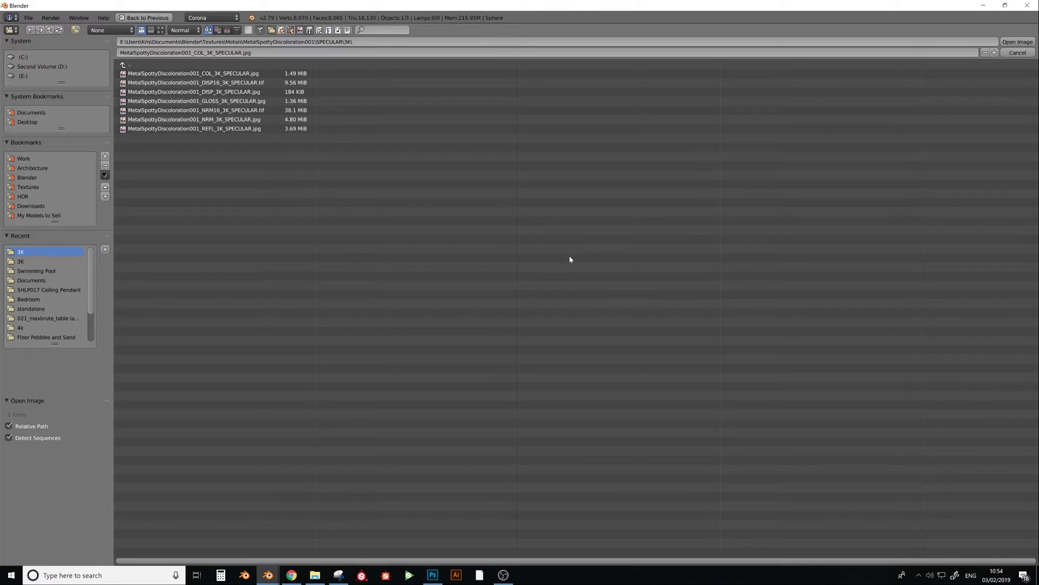
click(160, 30)
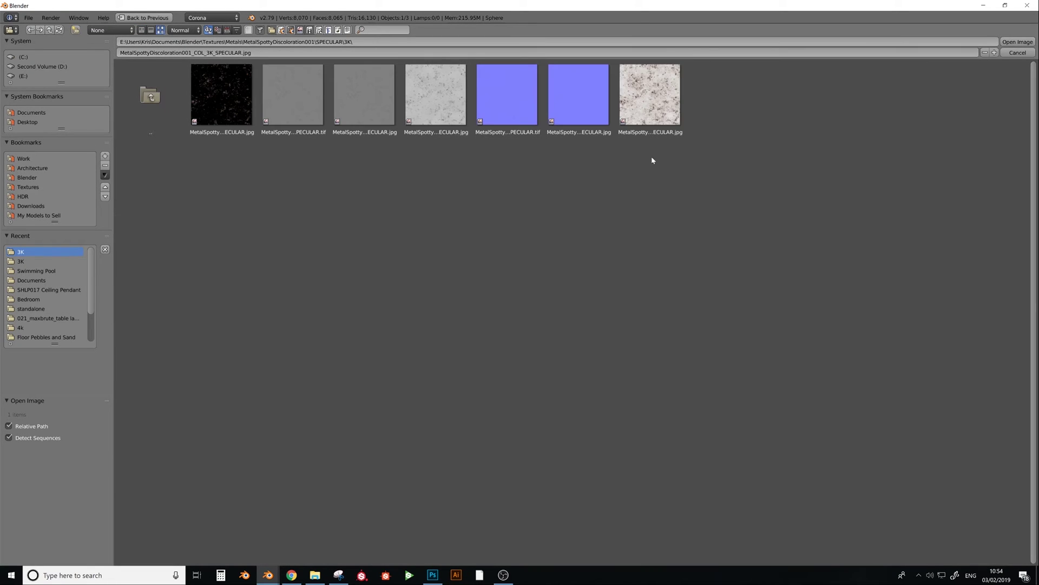
double_click(661, 112)
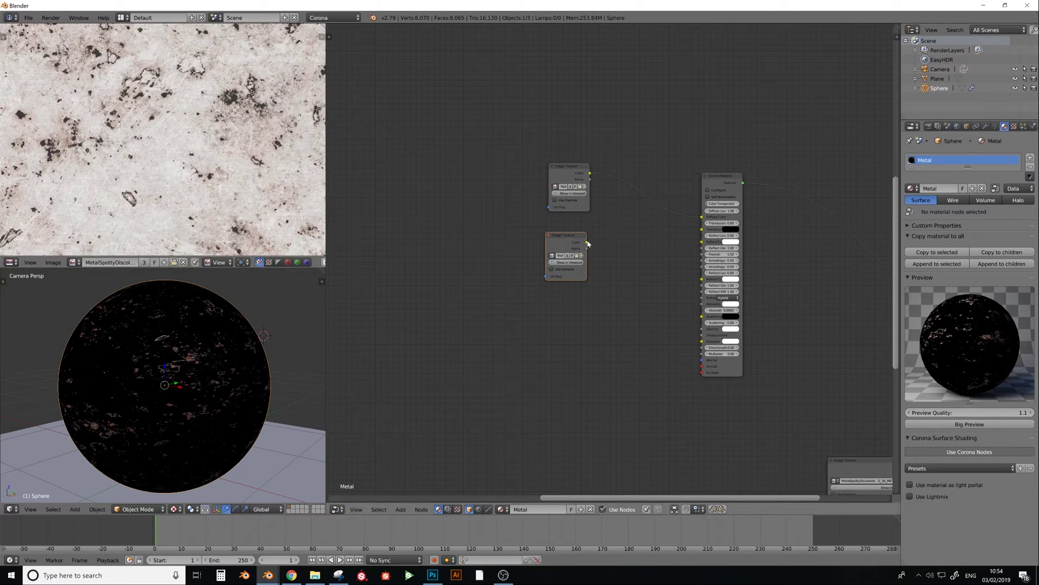
drag(587, 243, 701, 245)
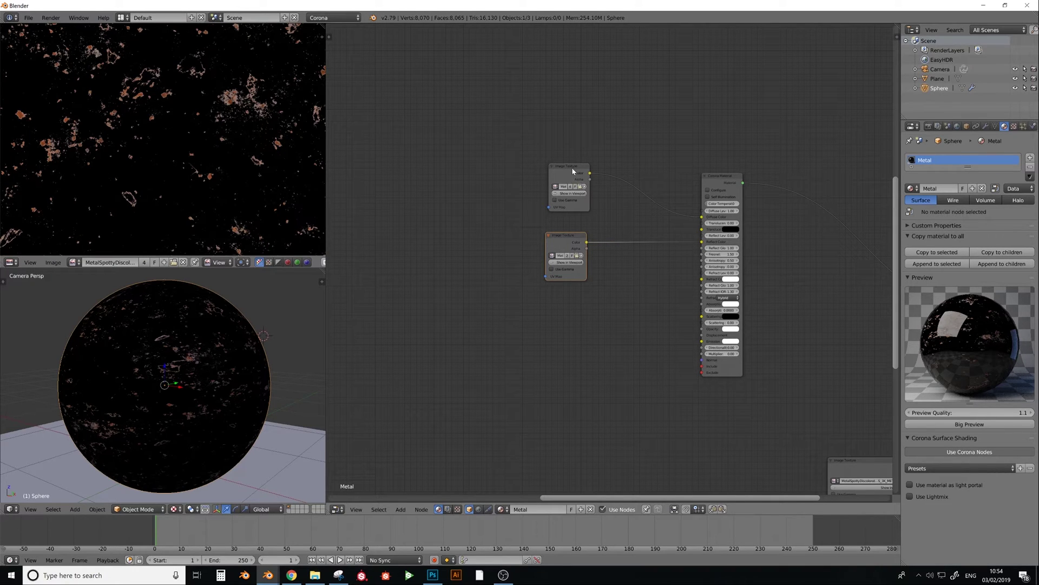
- Align the colour and reflection texture nodes closely above one another
drag(573, 169, 564, 168)
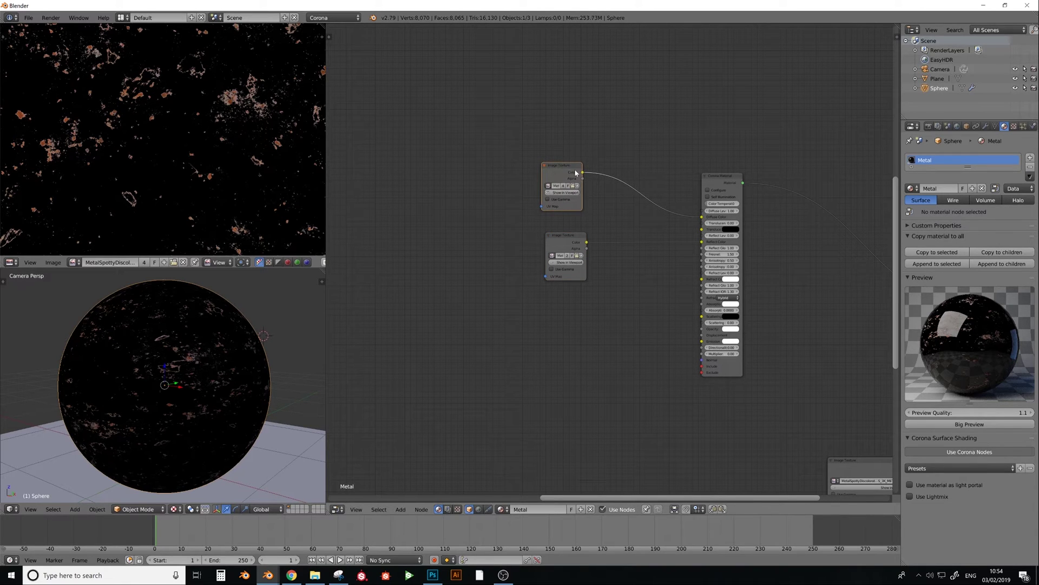
drag(575, 170, 585, 173)
drag(578, 239, 585, 223)
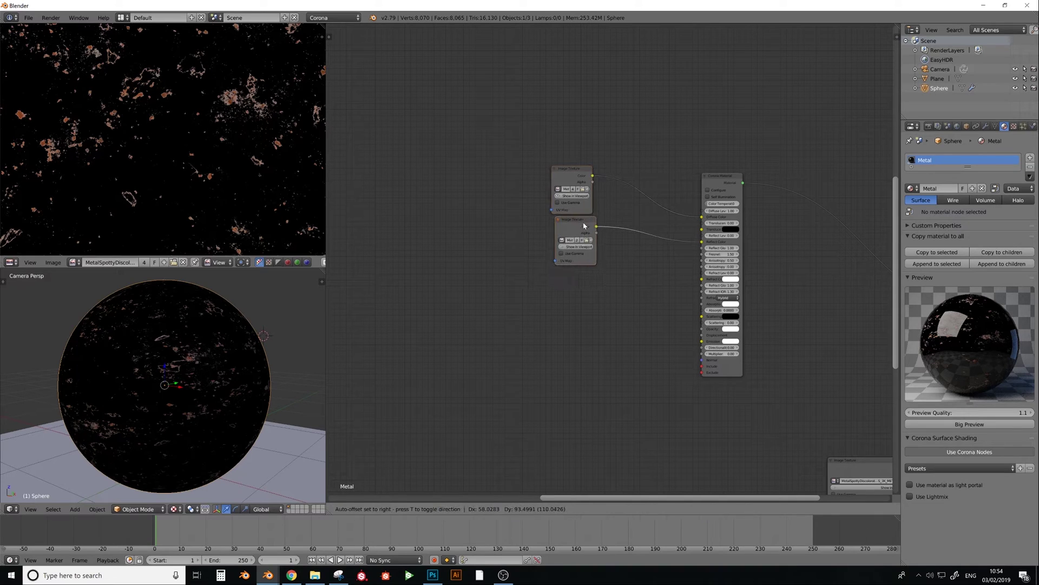
click(575, 248)
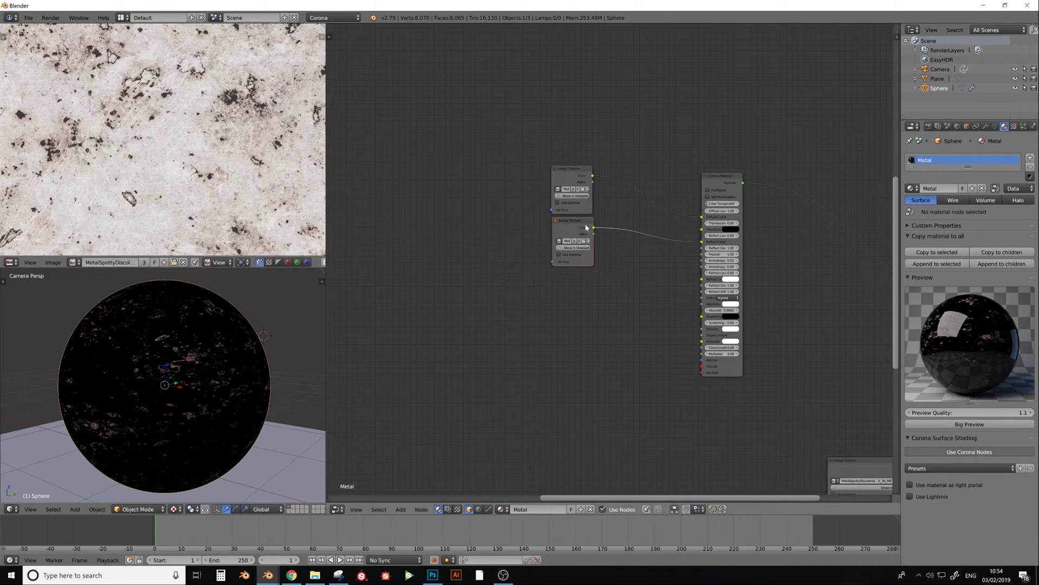
- Duplicate the reflection texture node below and load MetalSpottyDiscoloration001_GLOSS_3K_SPECULAR.jpg into the copy
key(shift+d)
click(572, 297)
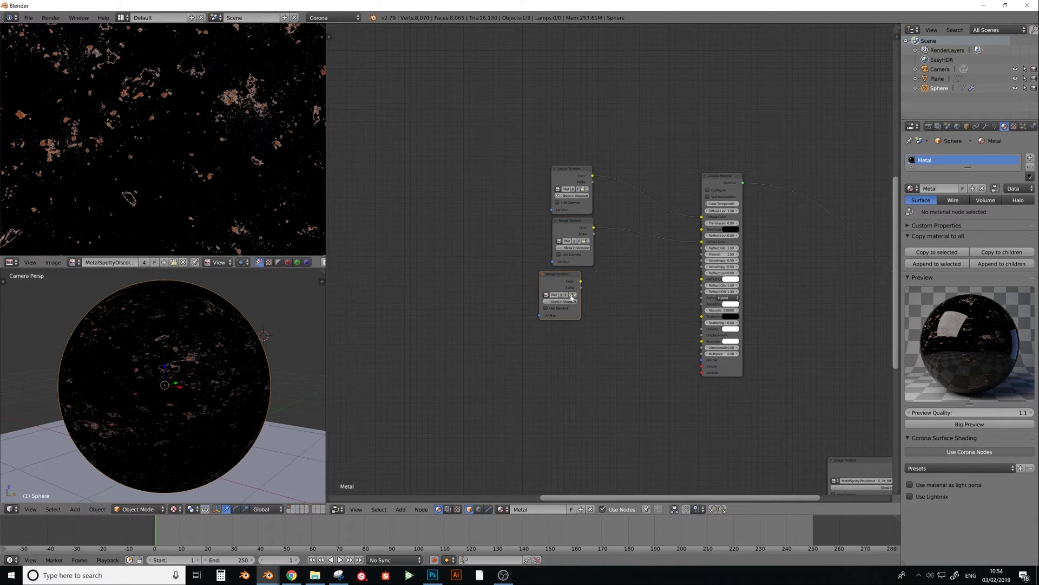
click(572, 297)
double_click(232, 102)
- Enable Use Gamma with a value of 1 on the gloss texture and connect it to the material's reflection glossiness
click(546, 308)
click(565, 315)
text(1)
key(Return)
drag(572, 285, 579, 282)
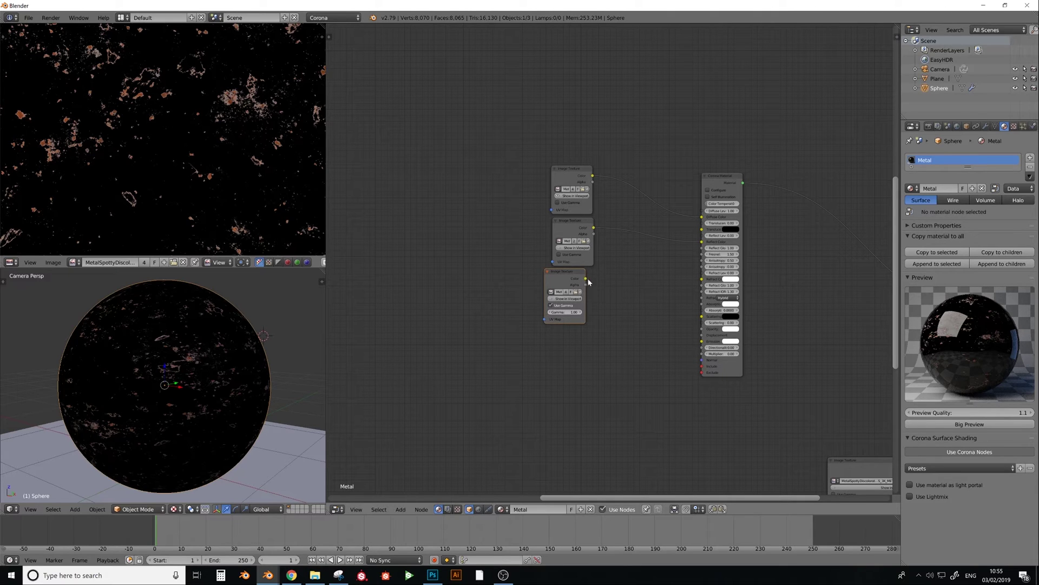
drag(587, 279, 706, 249)
- Duplicate the gloss texture node below and load MetalSpottyDiscoloration001_NRM_3K_SPECULAR.jpg into the copy
middle_drag(608, 294, 611, 263)
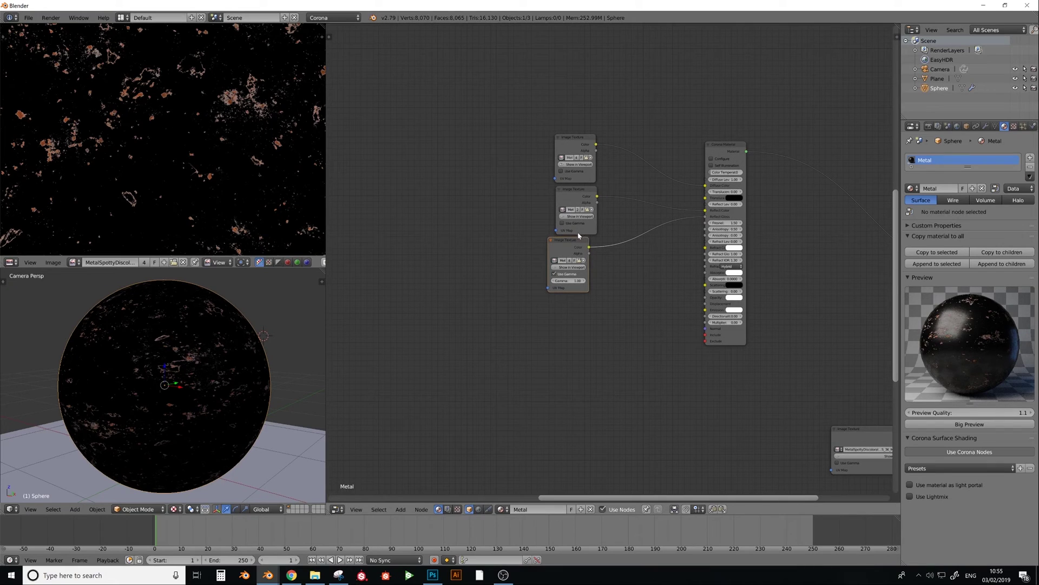
key(shift+d)
click(571, 306)
click(575, 323)
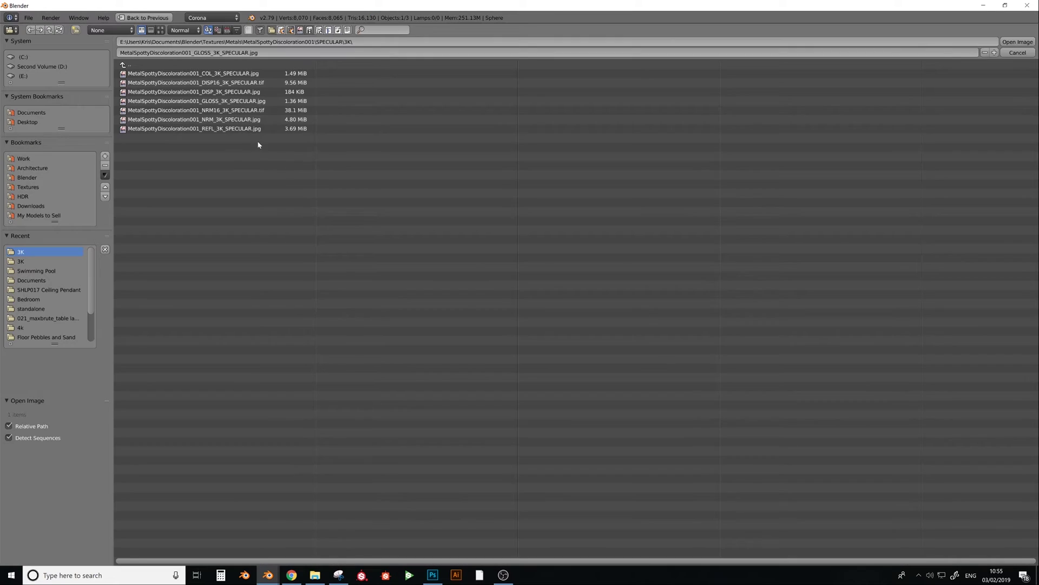
double_click(206, 119)
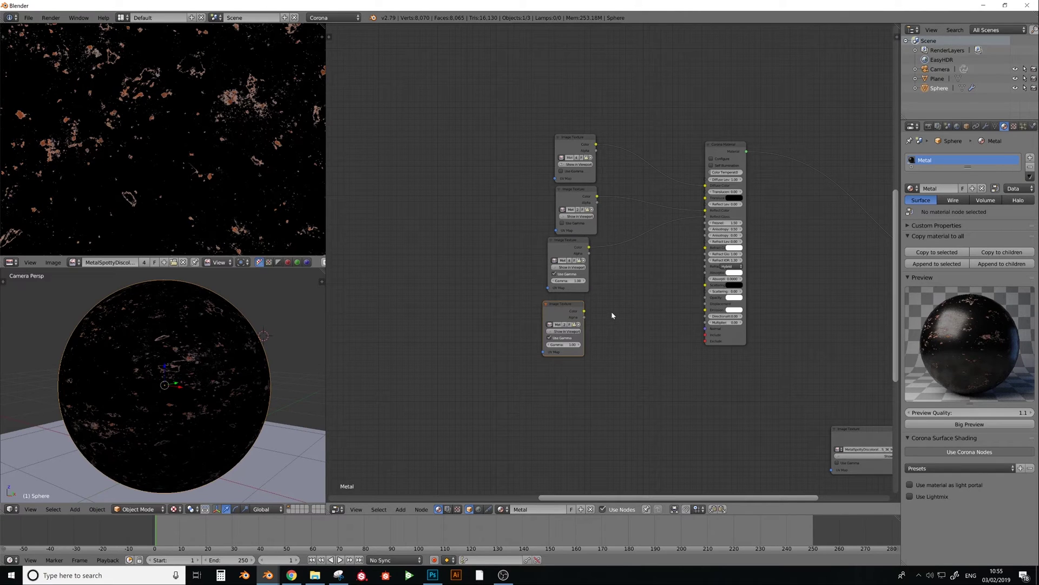
- Add a Normal Map node and route the normal texture through it into the Corona material's Normal input
key(shift+a)
click(612, 312)
text(norm)
key(Return)
click(612, 313)
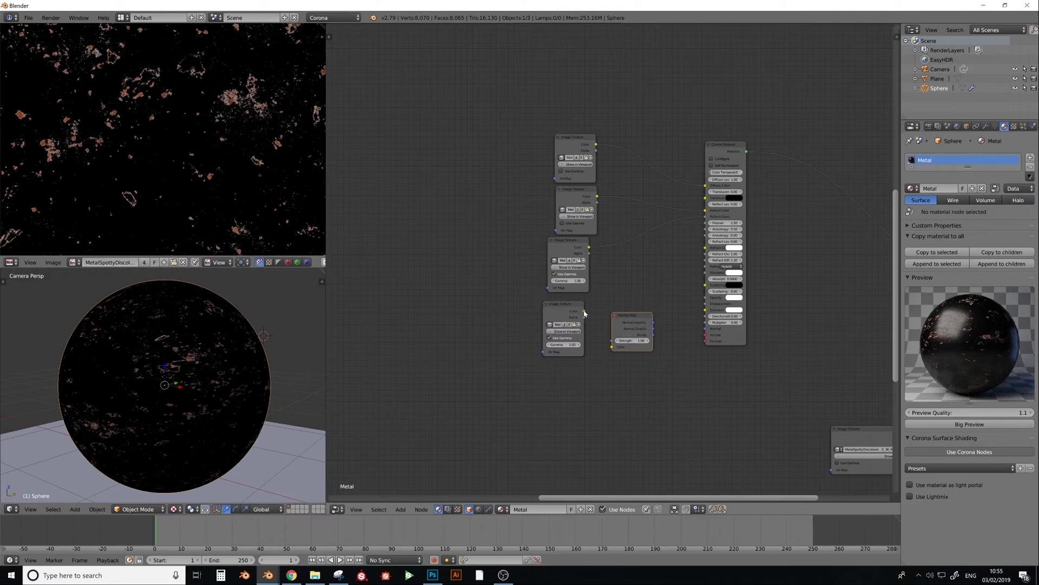
key(g)
click(606, 321)
drag(584, 312, 705, 328)
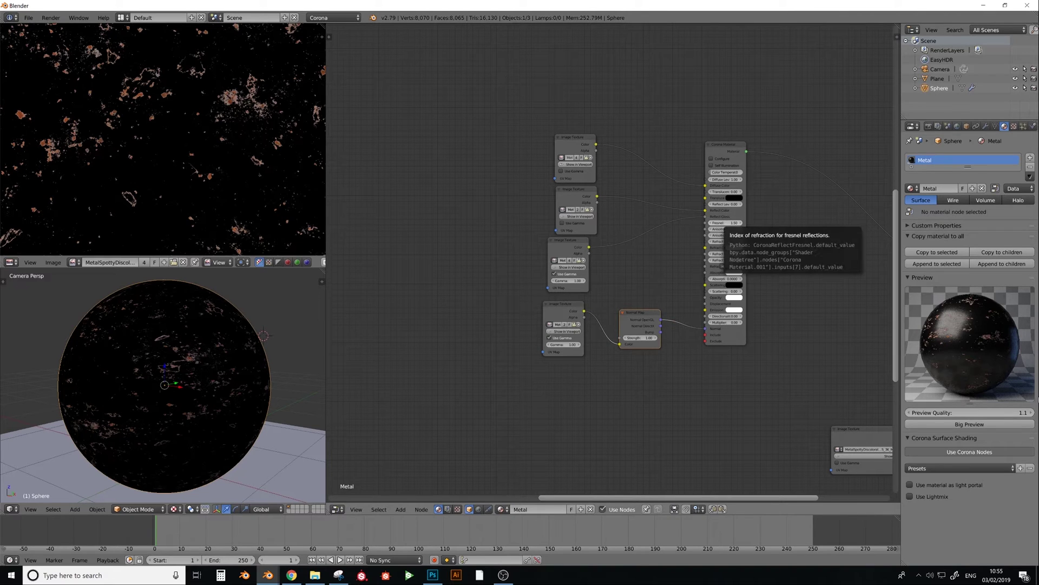
- Raise the Corona material's Fresnel index of refraction and render the scene to inspect the sphere's surface up close
click(726, 223)
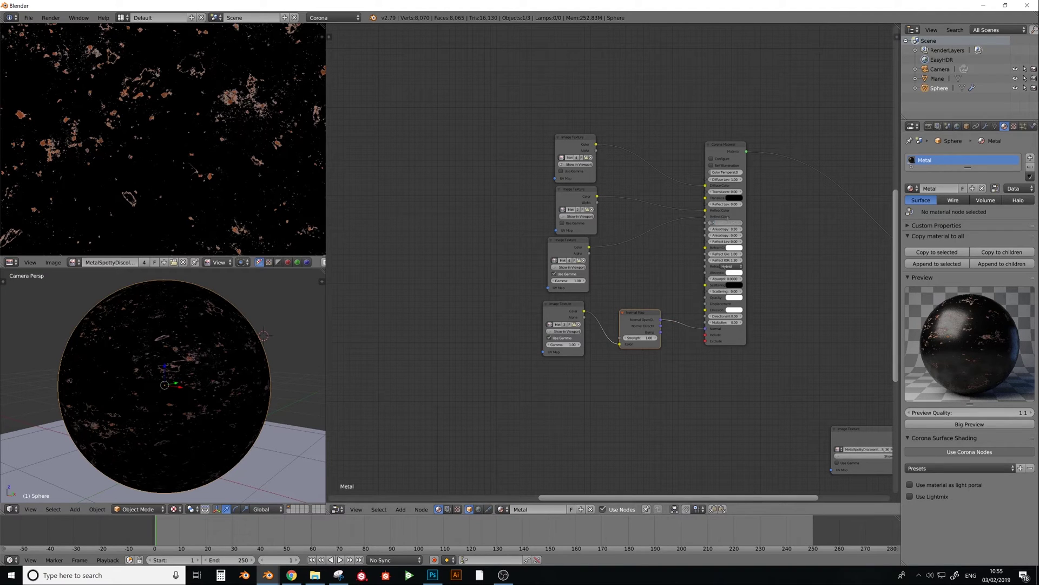
key(Return)
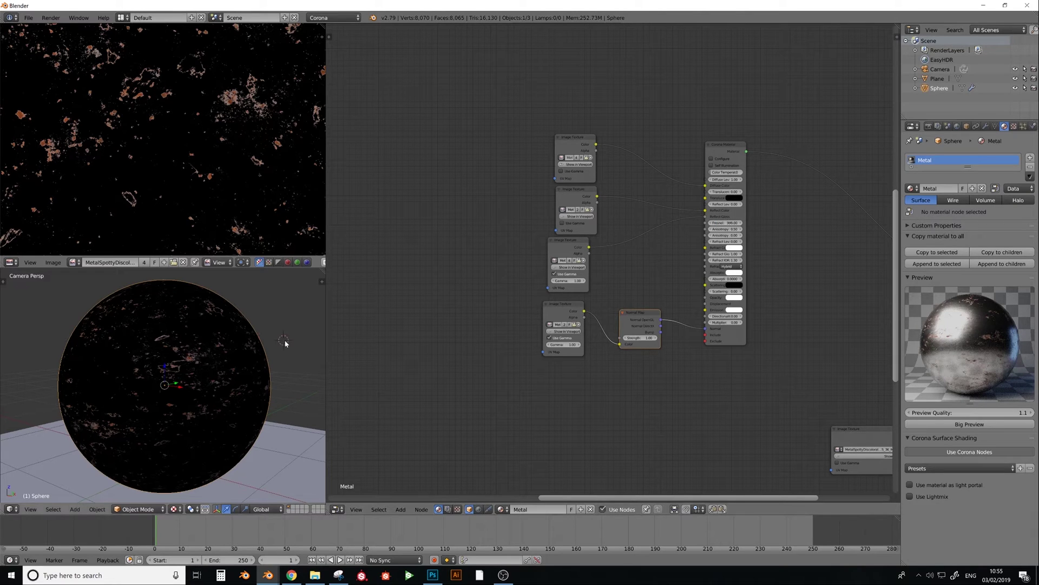
key(F12)
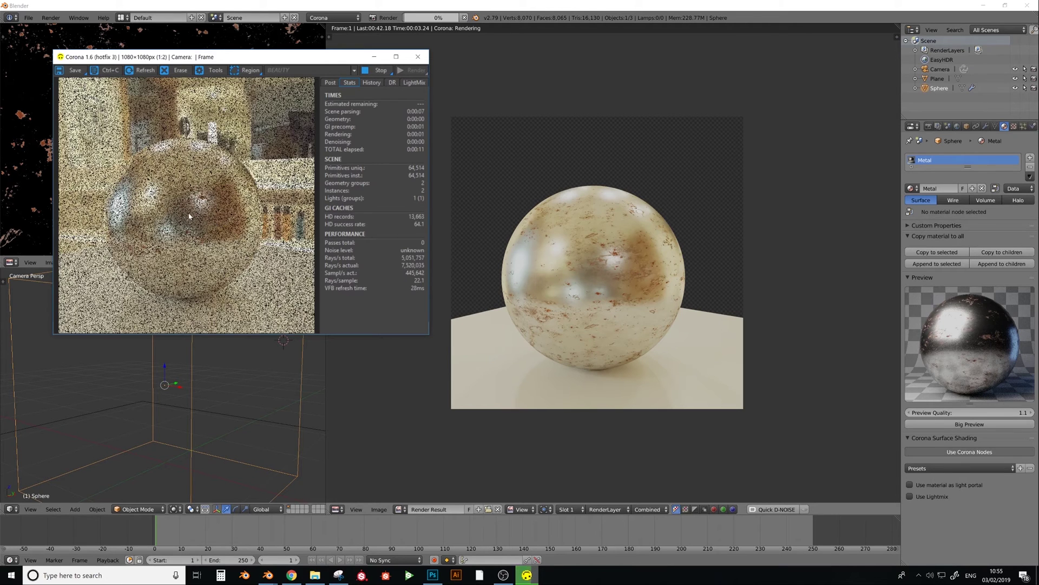
scroll(188, 220, up, 1)
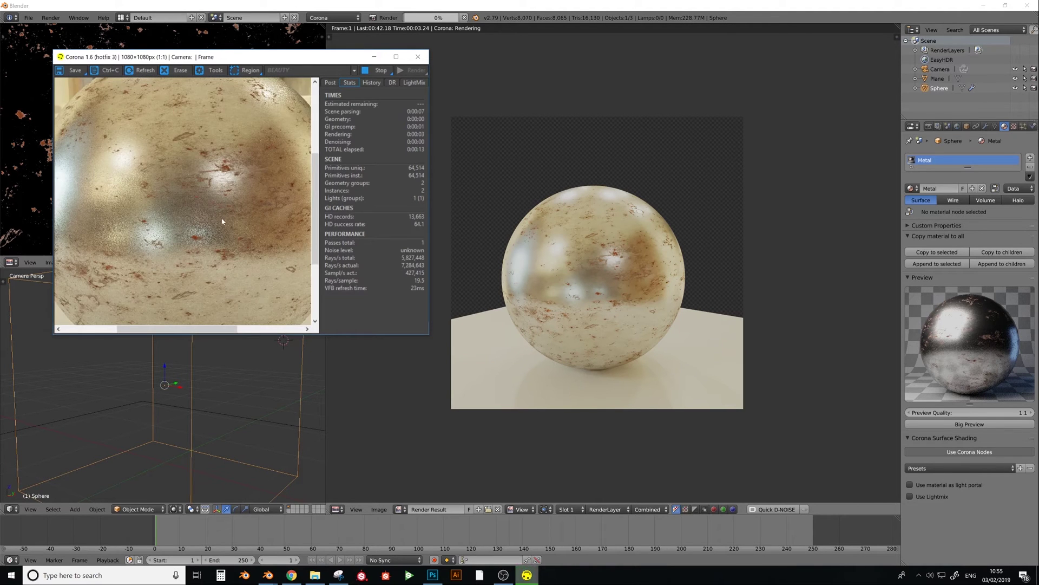
scroll(222, 219, down, 1)
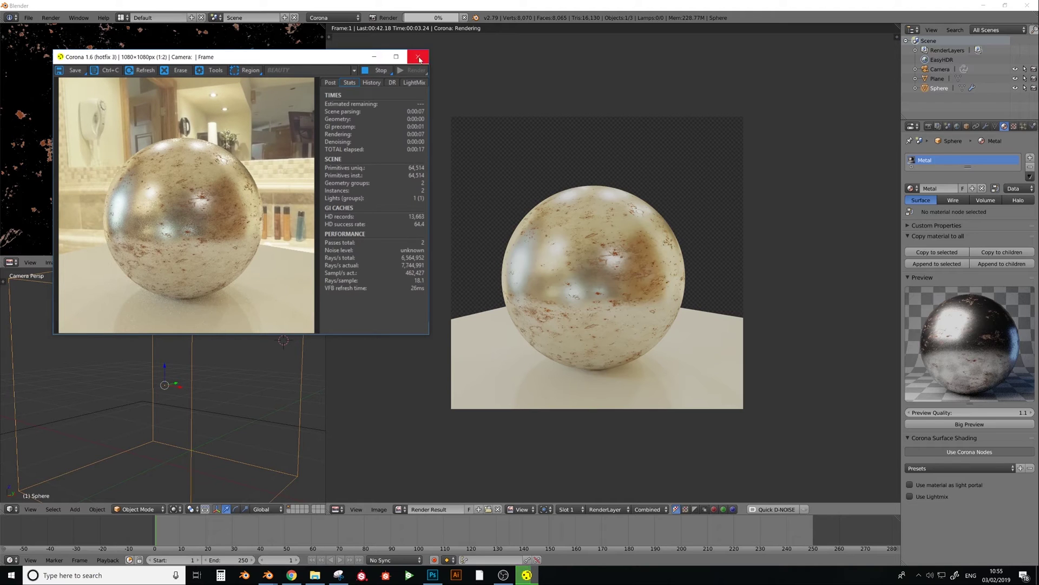
- Close the Corona render window and switch the rendered image area back to the Node Editor
click(418, 56)
click(337, 509)
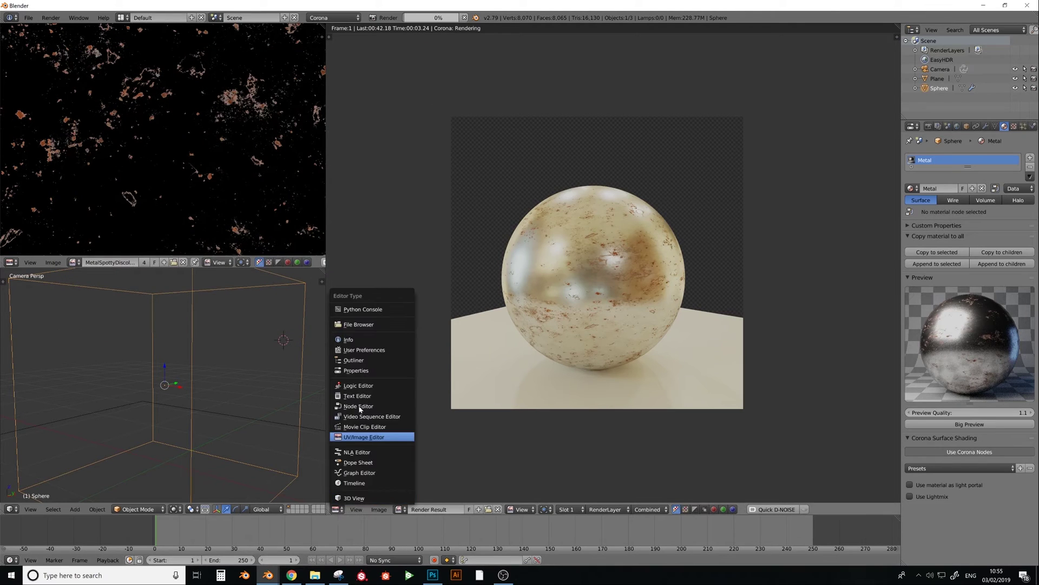
click(359, 406)
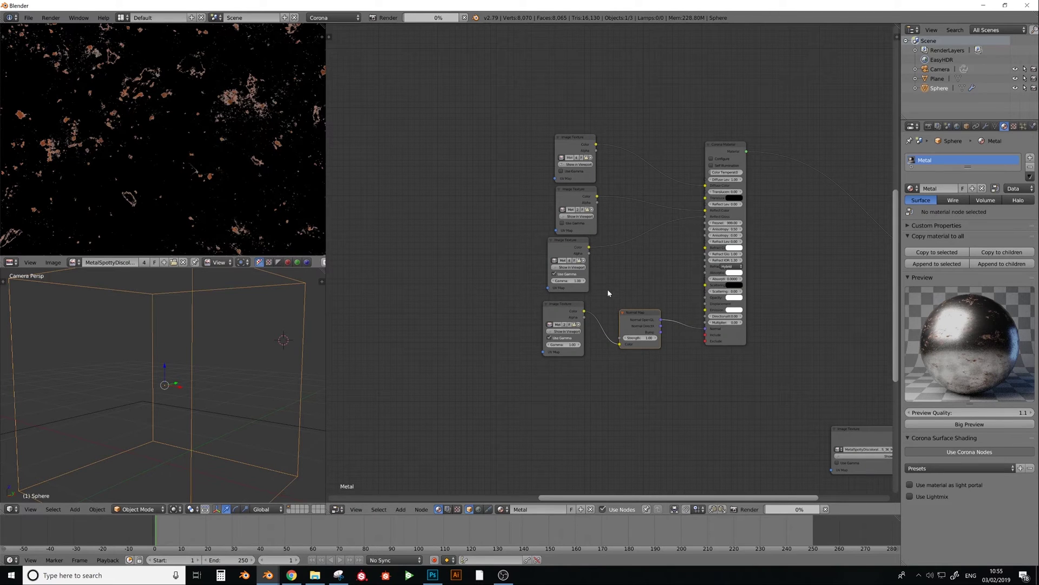
- Try Fresnel values of 20 and 10 on the specular network's Corona material, and leave it set to 3
scroll(734, 215, up, 1)
middle_drag(734, 215, 681, 228)
click(675, 233)
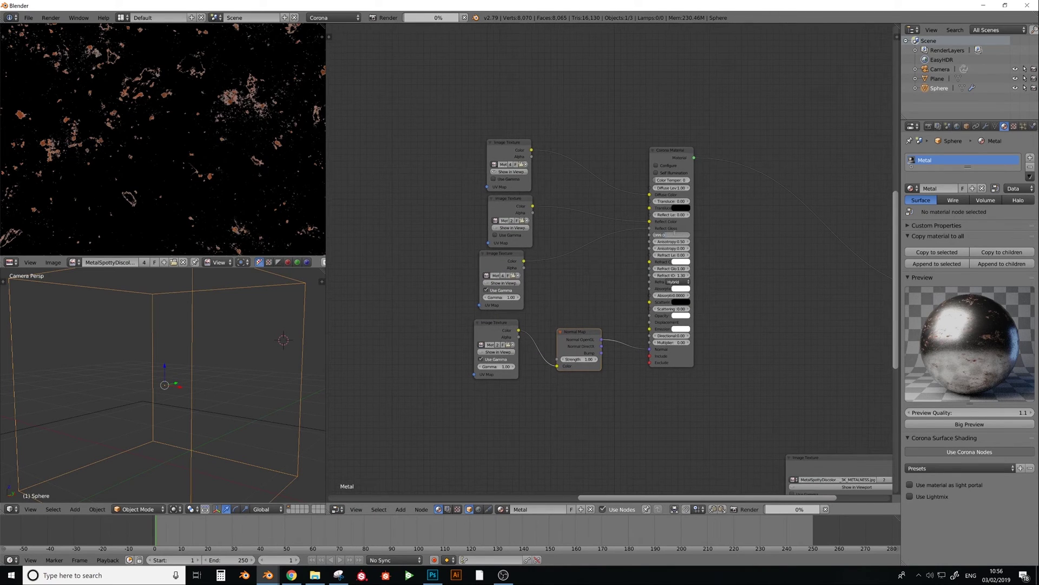
text(20)
key(Return)
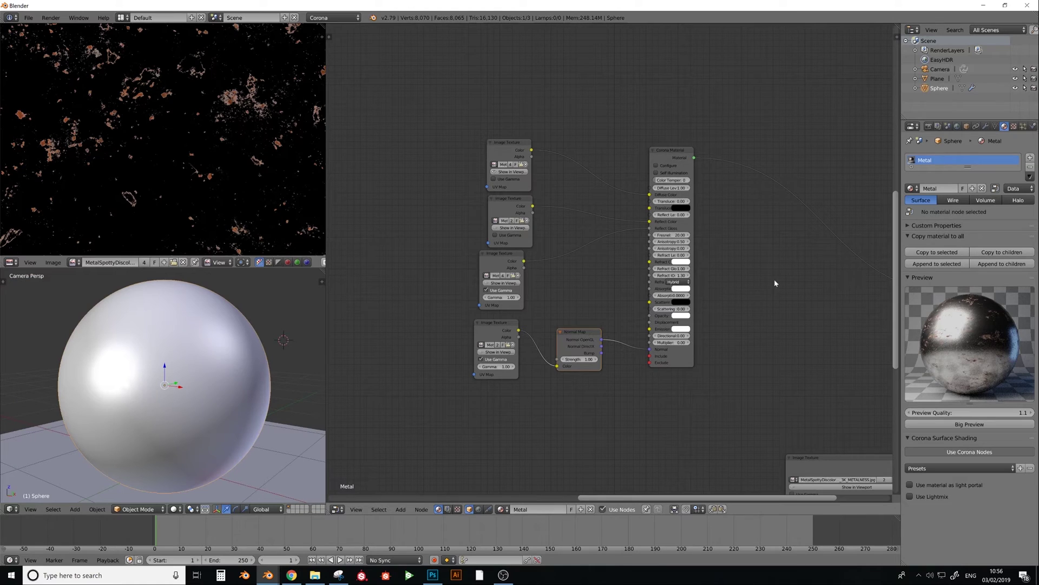
click(671, 236)
text(10)
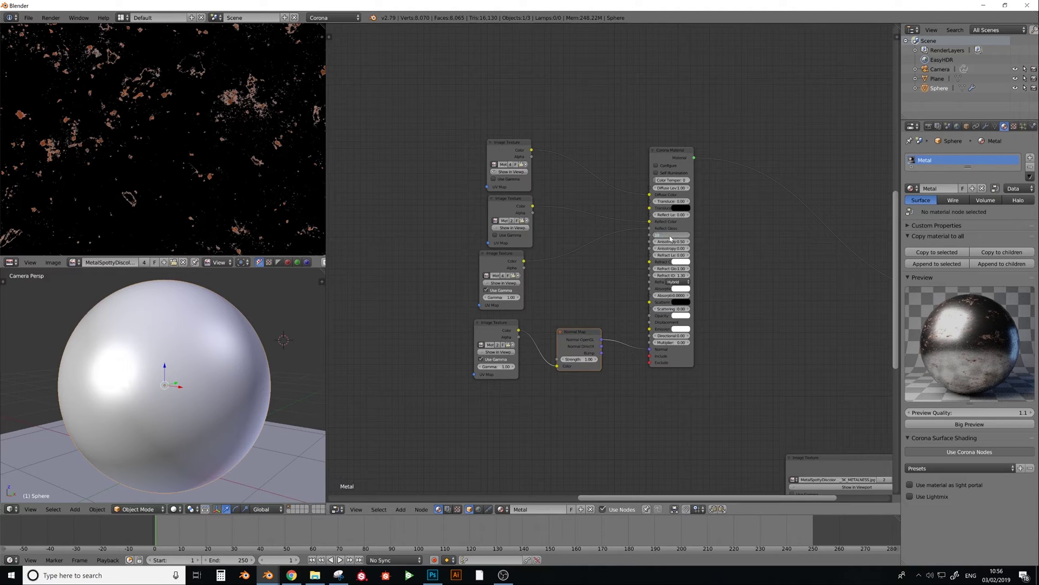
key(Return)
click(671, 235)
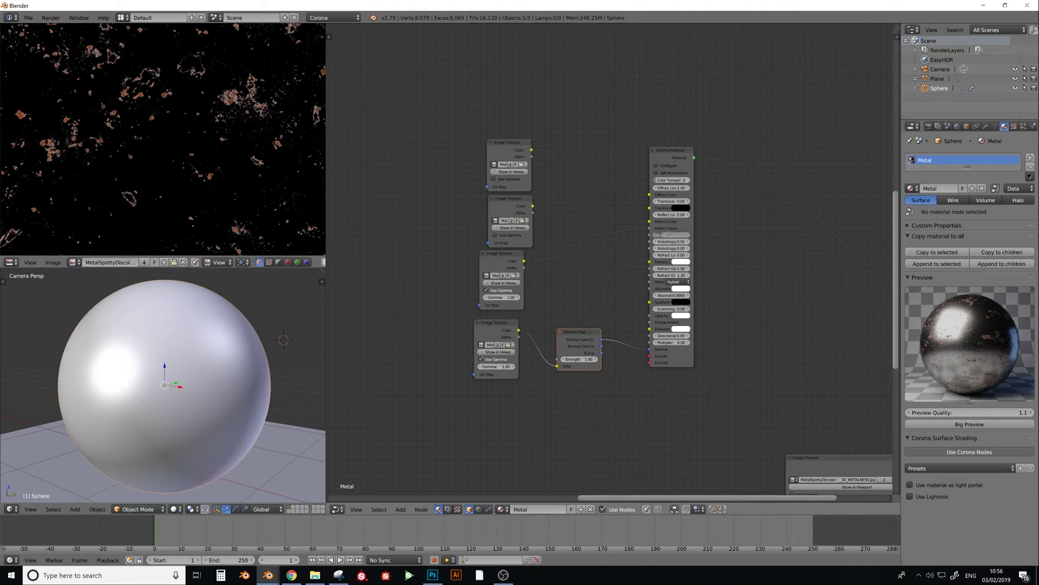
text(3)
key(Return)
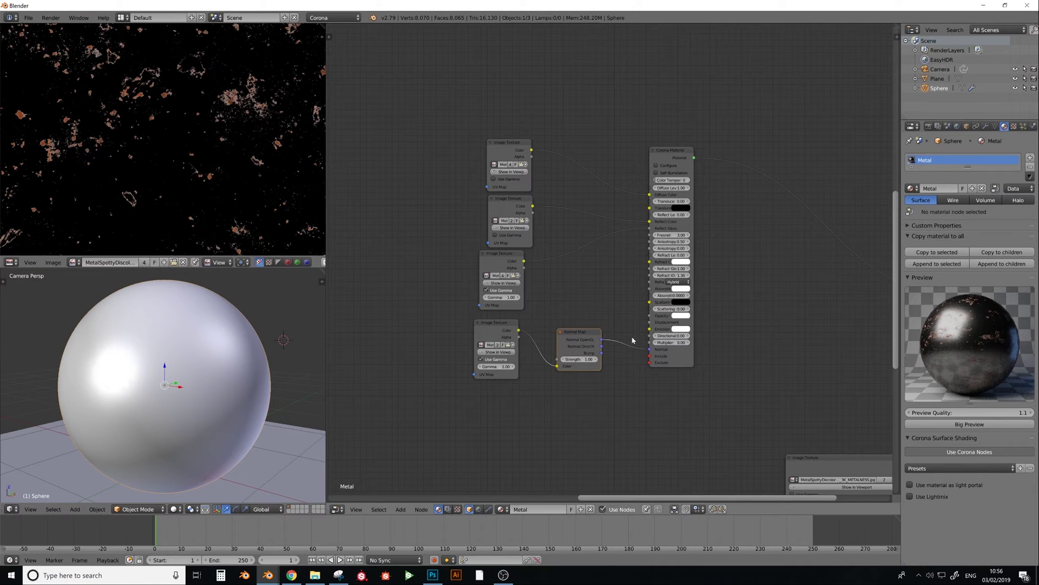
- Reposition the metalness texture node and connect the layered material's output to the material output node
middle_drag(774, 416, 677, 239)
scroll(677, 239, up, 1)
middle_drag(704, 335, 639, 248)
scroll(648, 259, down, 6)
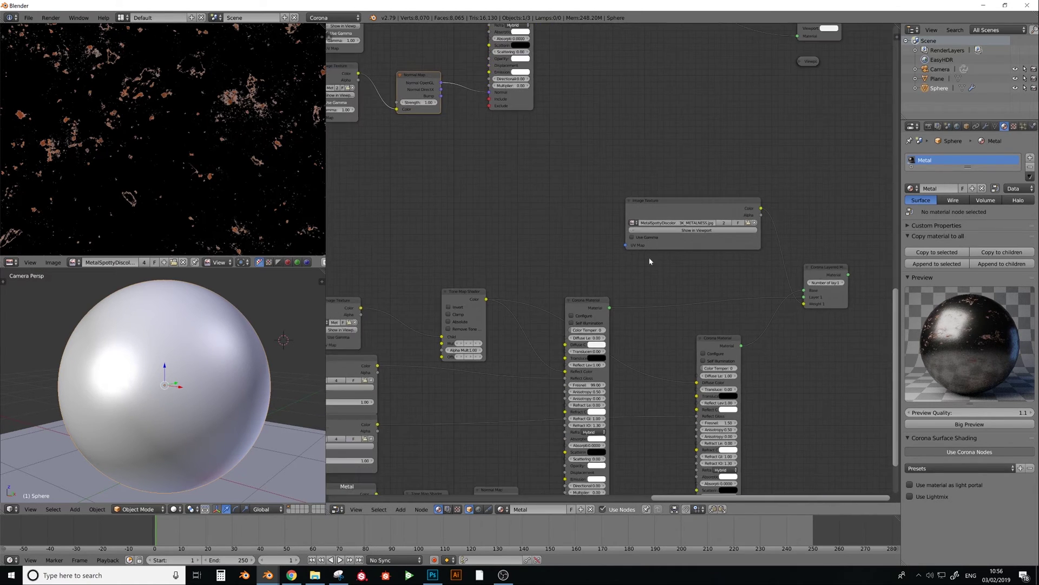
middle_drag(596, 117, 597, 167)
click(544, 119)
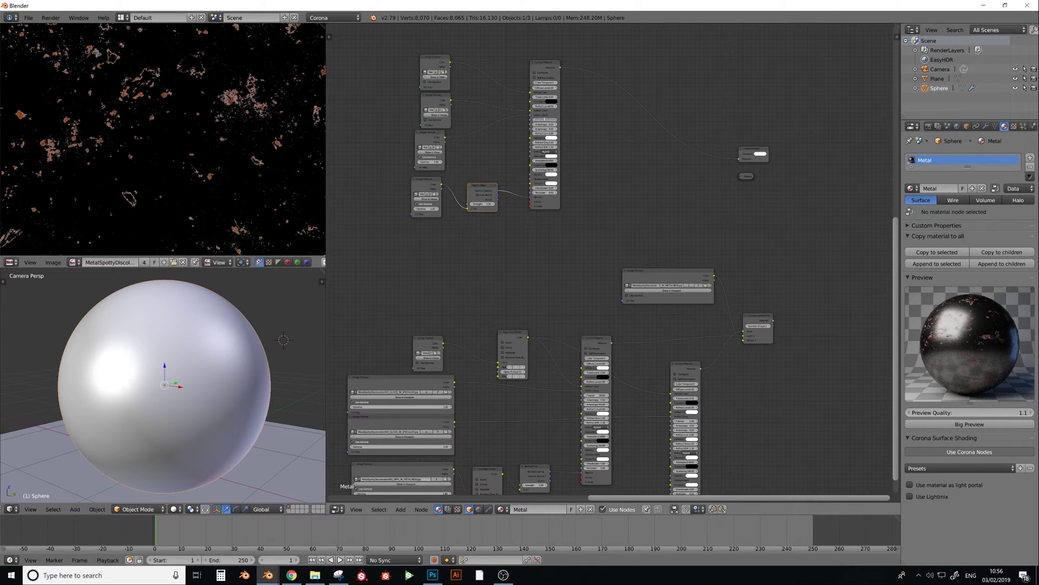
scroll(676, 183, up, 2)
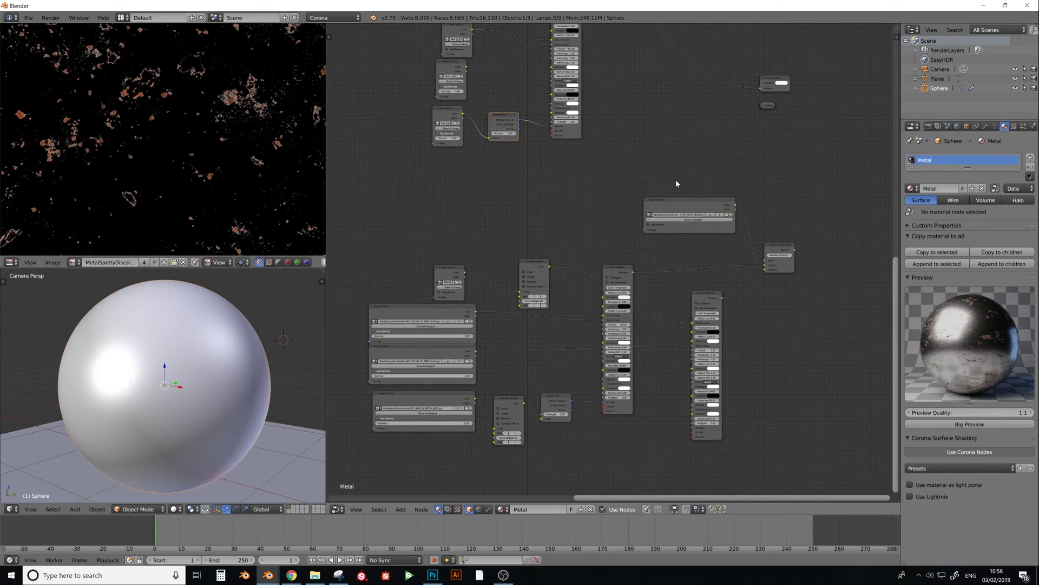
mouse_move(703, 202)
mouse_down()
mouse_move(667, 181)
mouse_move(708, 207)
mouse_up()
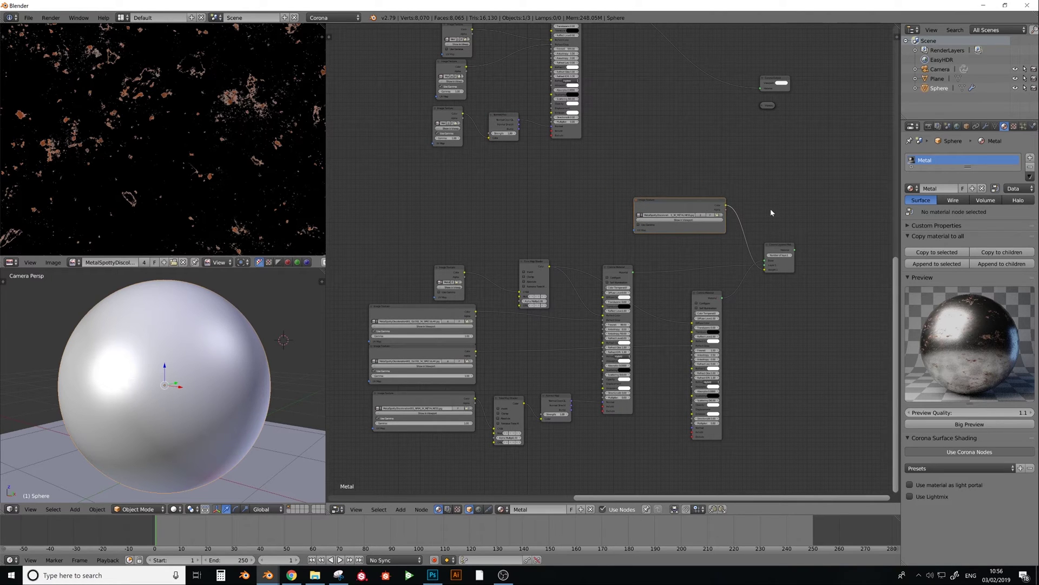
middle_drag(771, 209, 703, 270)
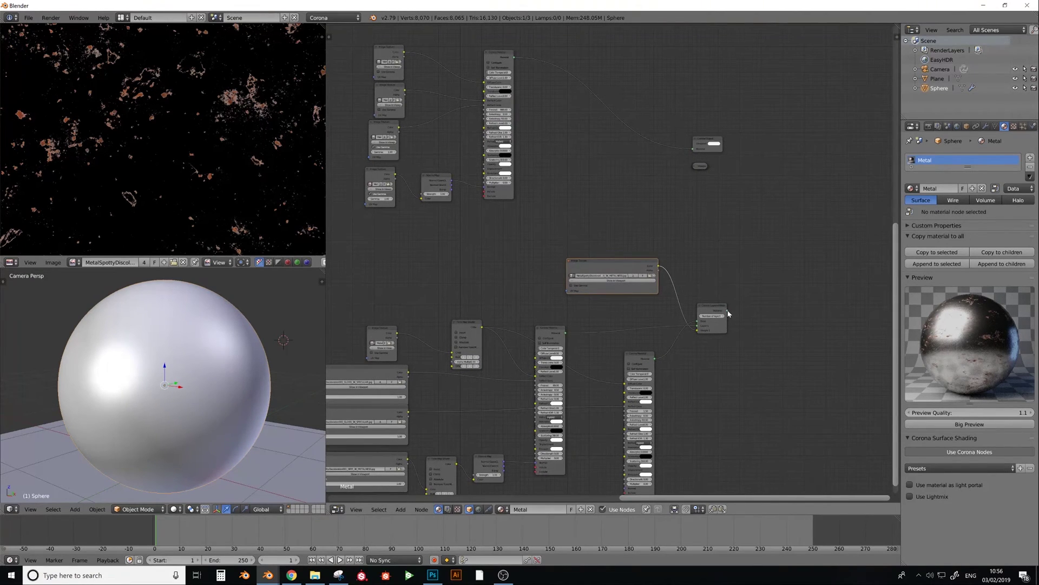
drag(728, 313, 653, 385)
drag(731, 311, 694, 149)
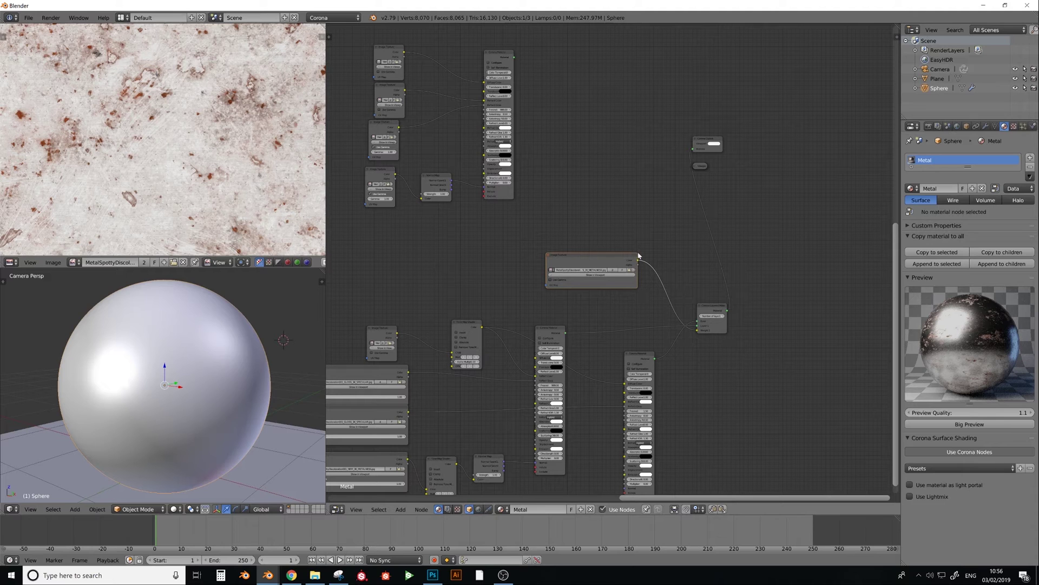
- Rearrange the layered network's texture, tone map and first Corona material nodes so their connections are easier to follow
middle_drag(664, 270, 708, 174)
middle_drag(490, 212, 574, 232)
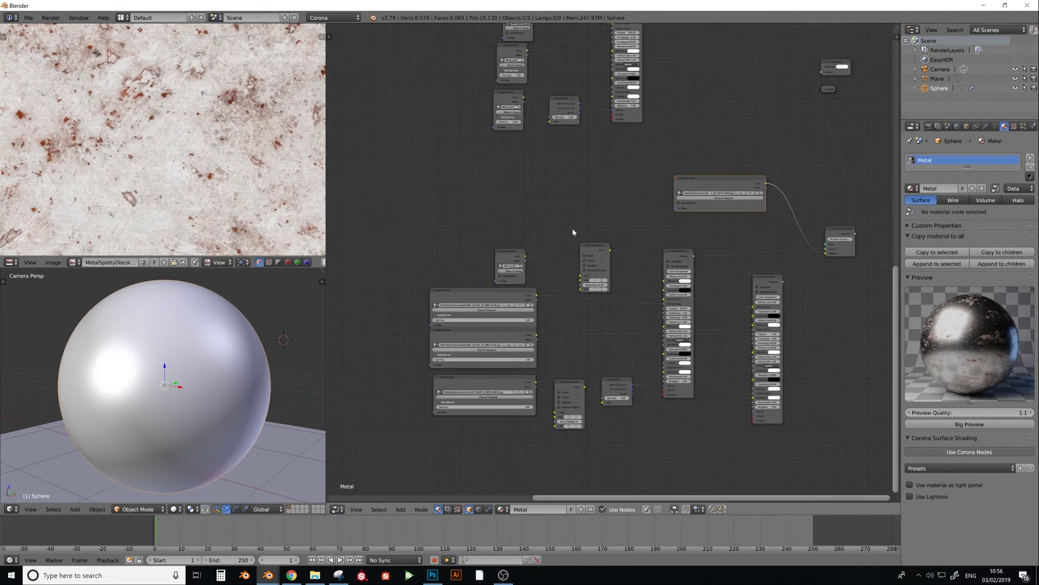
drag(517, 258, 535, 228)
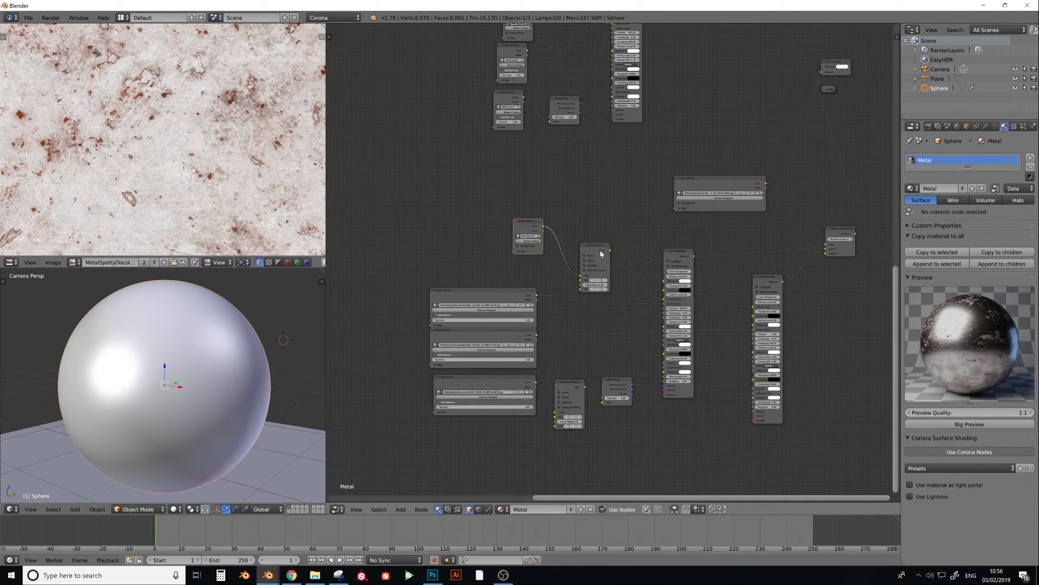
drag(591, 250, 556, 226)
drag(535, 298, 513, 268)
drag(674, 258, 627, 364)
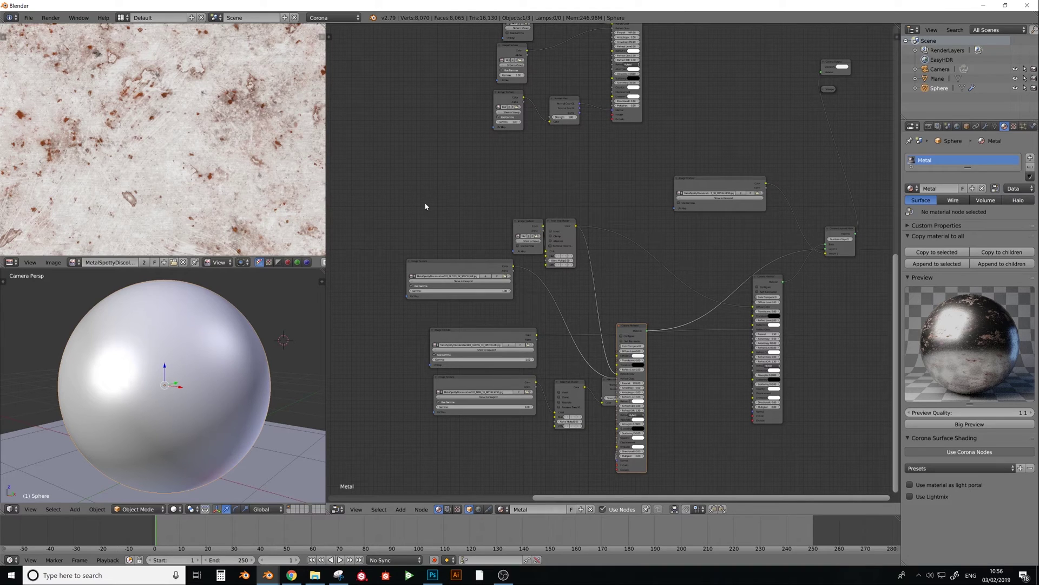
- Select the entire layered network and move it aside to free space below the specular network
key(a)
key(b)
drag(395, 169, 915, 507)
key(g)
click(333, 294)
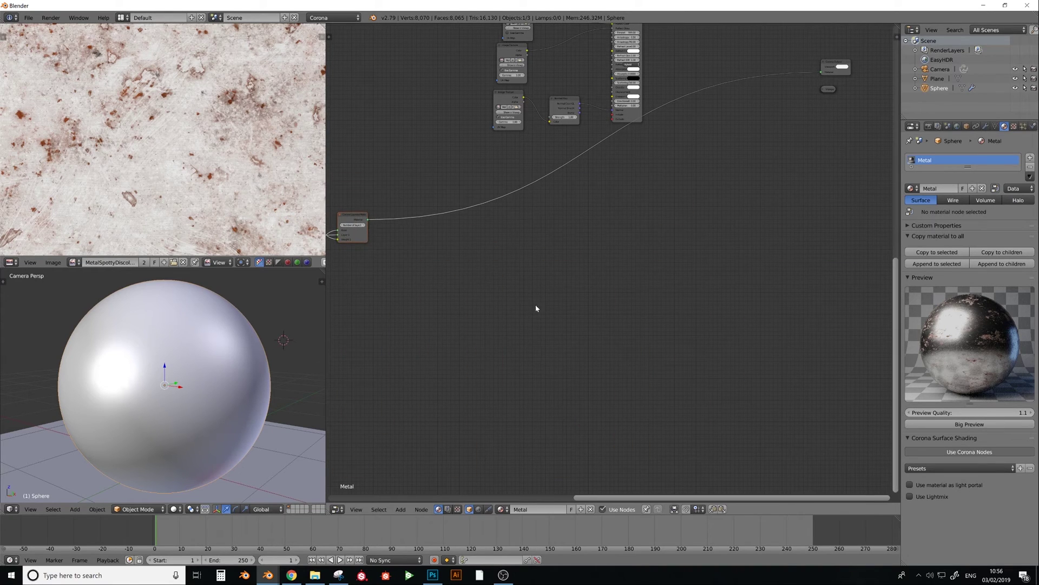
key(shift+a)
mouse_move(536, 311)
click(599, 125)
click(543, 307)
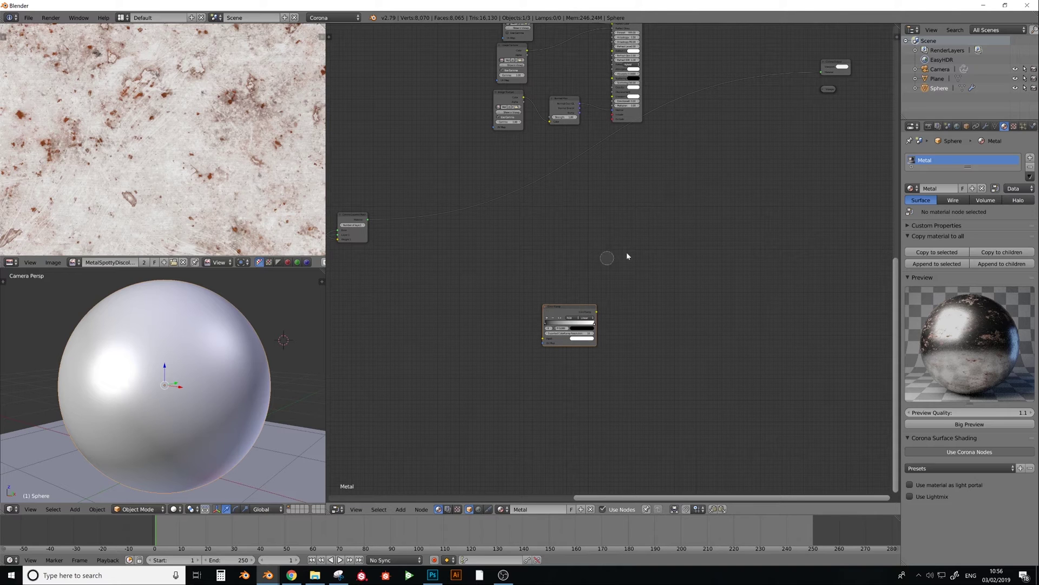
key(x)
- Add a new Corona Material node in the empty space below the specular network
key(shift+a)
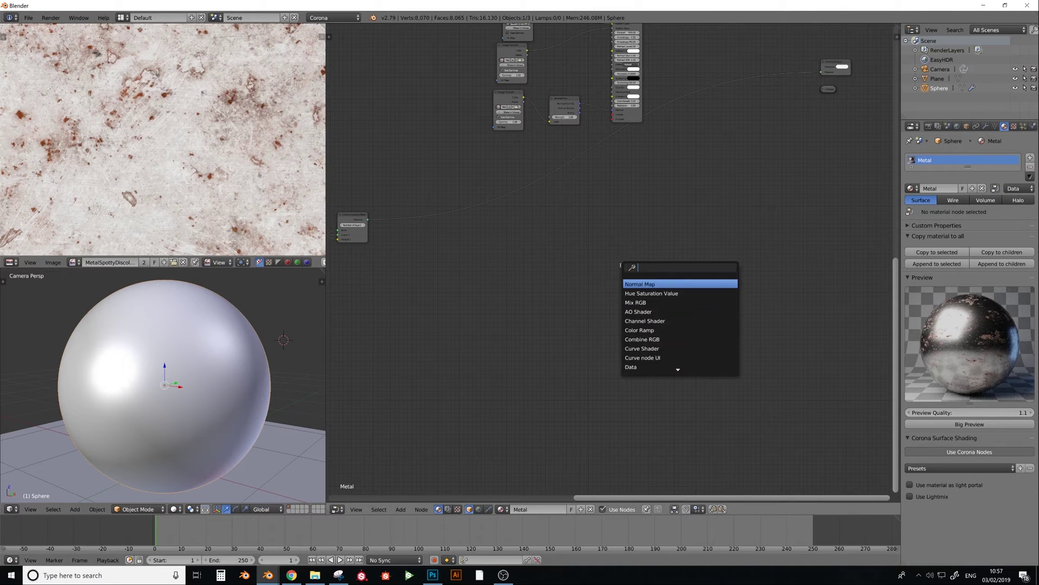
click(672, 281)
click(631, 258)
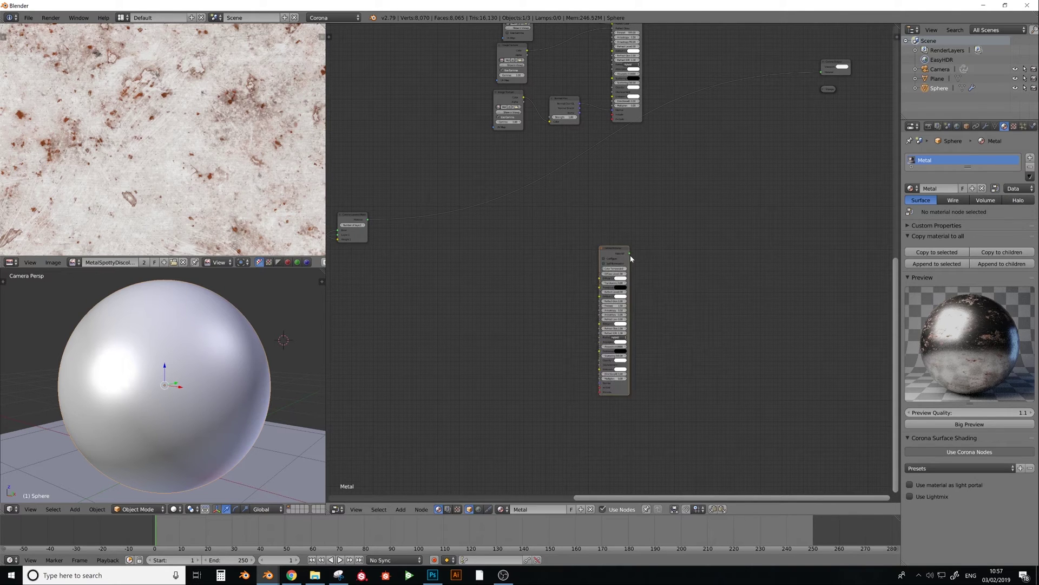
- Set the new Corona material's diffuse level to 0, reflection level to 1 and Fresnel to 999
scroll(628, 265, up, 3)
click(617, 282)
text(0)
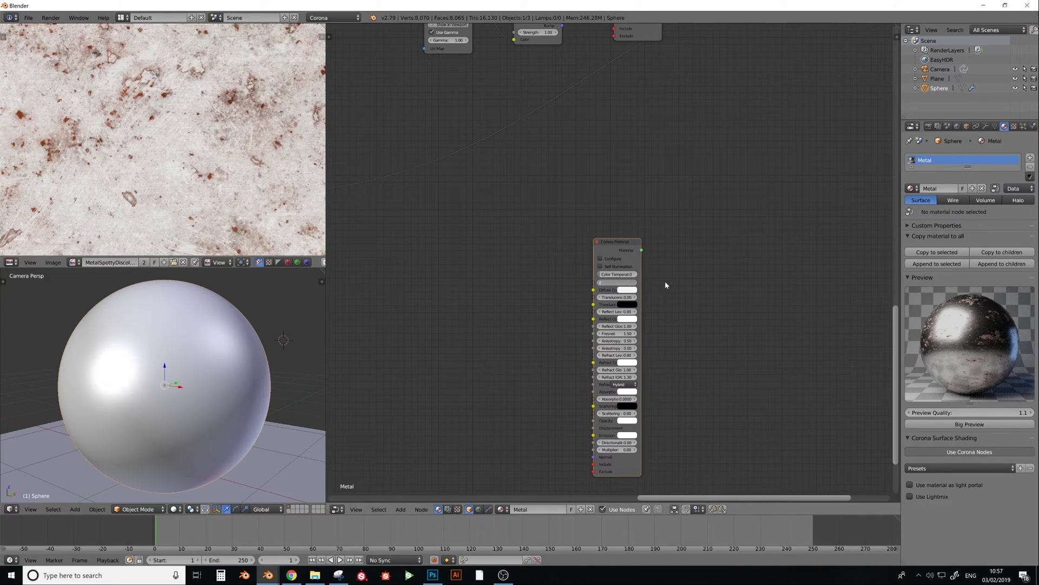
key(Return)
click(623, 312)
text(1)
key(Return)
click(619, 331)
text(0)
key(Return)
middle_drag(503, 280, 592, 250)
key(shift+a)
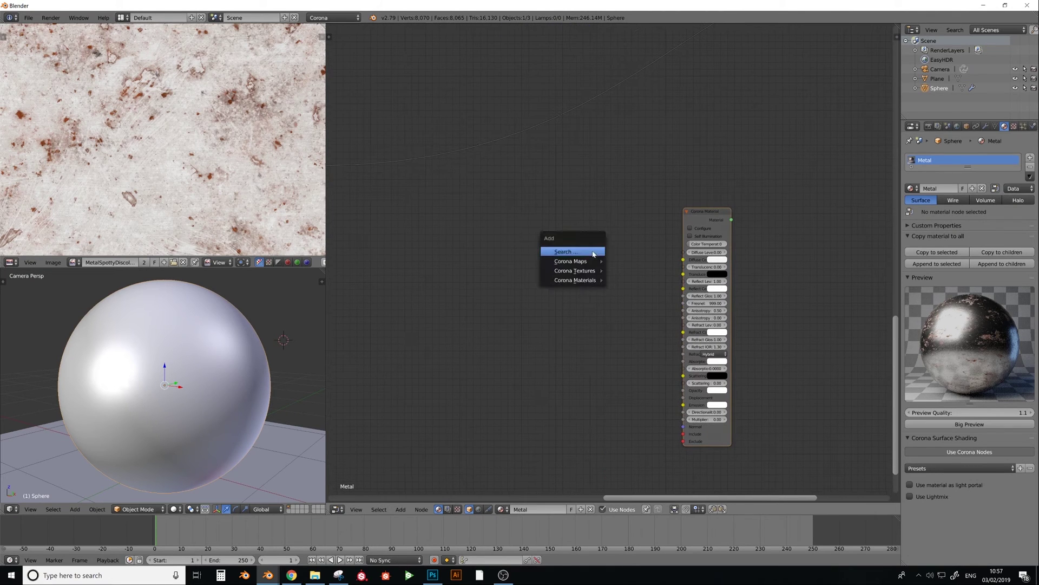
key(s)
click(593, 252)
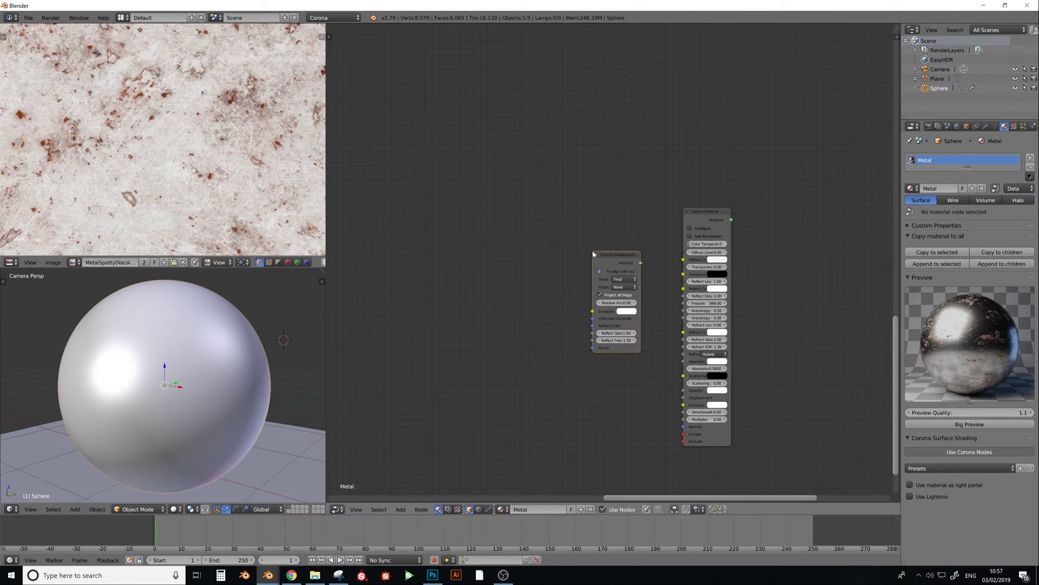
key(x)
- Add an Image Texture node beside the new Corona material
key(shift+a)
text(sima)
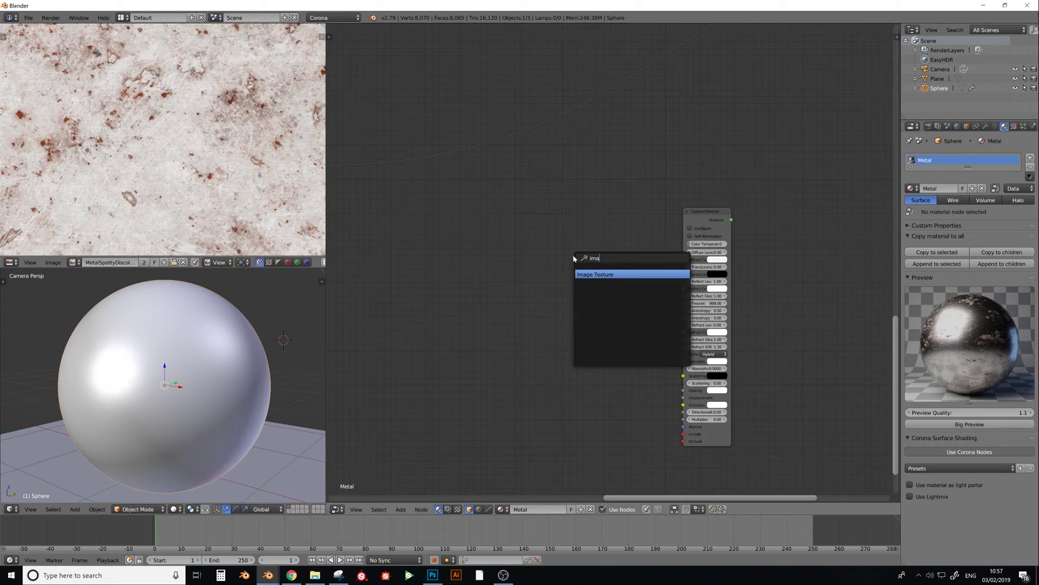
key(Return)
click(522, 237)
- Load MetalSpottyDiscoloration001_COL_3K_SPECULAR.jpg from the specular 3K folder into the new image texture
click(550, 261)
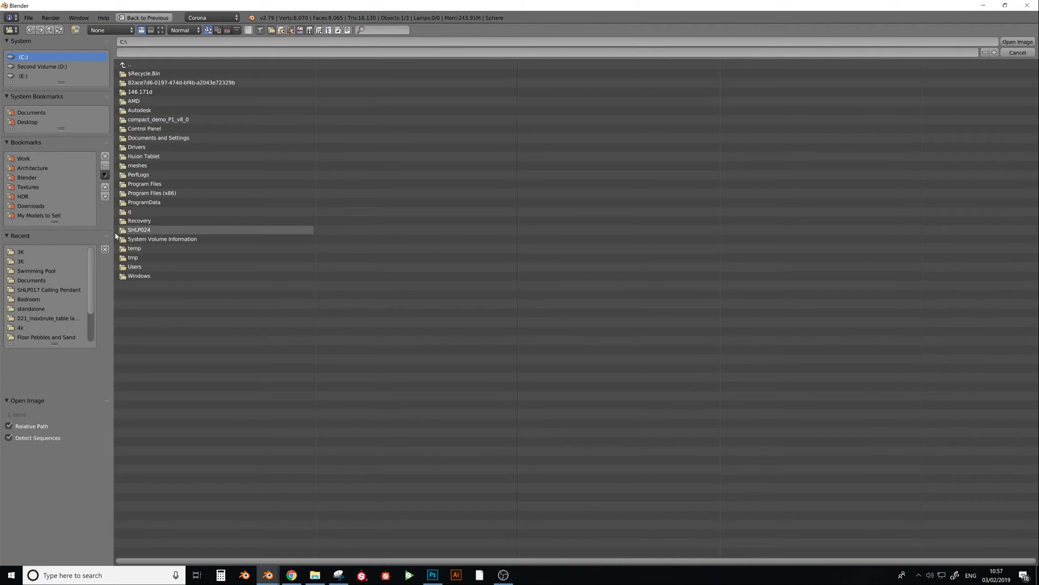
click(68, 252)
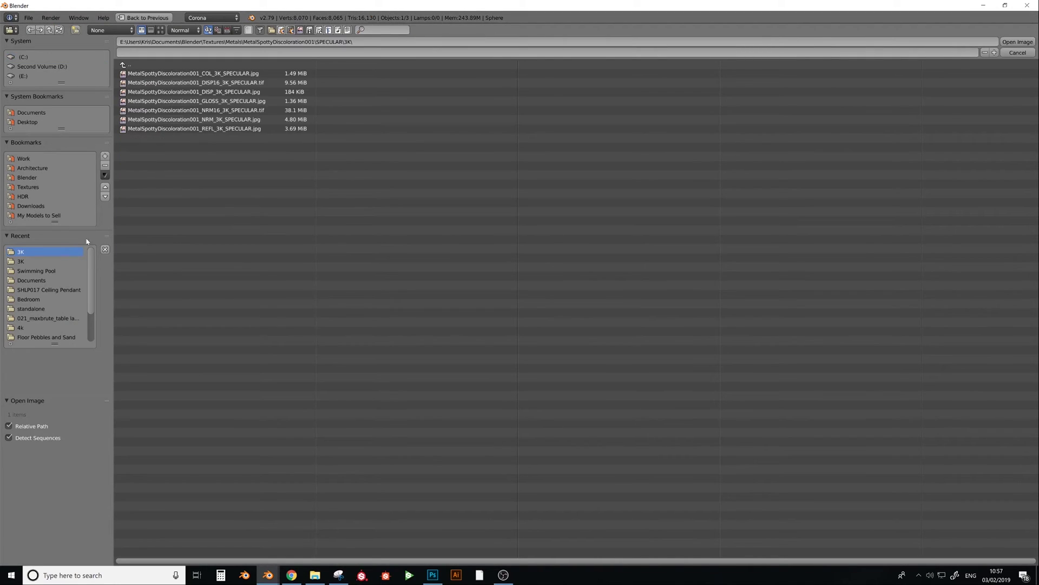
double_click(225, 74)
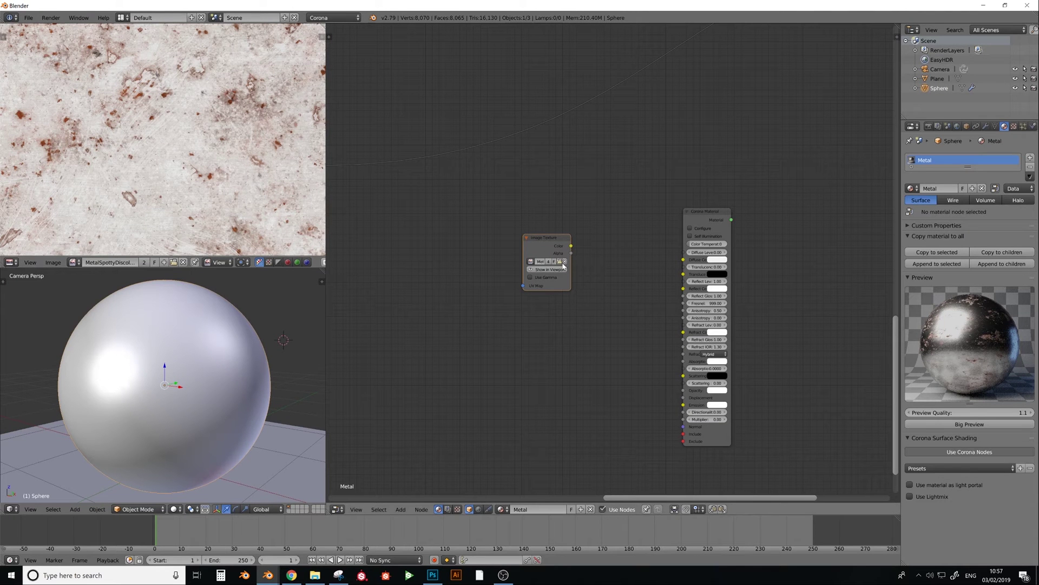
- Load MetalSpottyDiscoloration001_COL_3K_METALNESS.jpg into the image texture and connect its color to the new material's reflection color
click(564, 257)
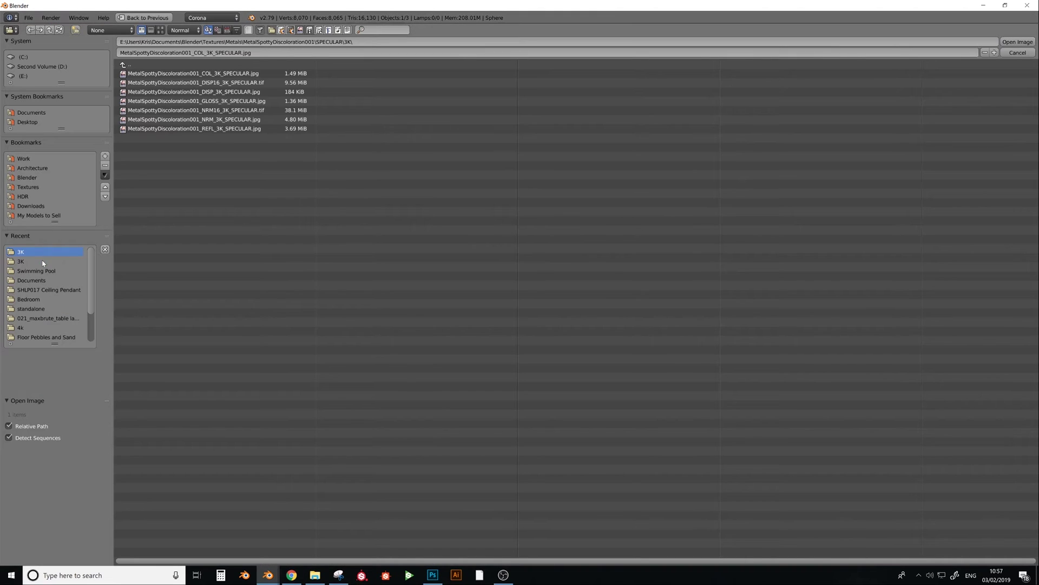
double_click(261, 74)
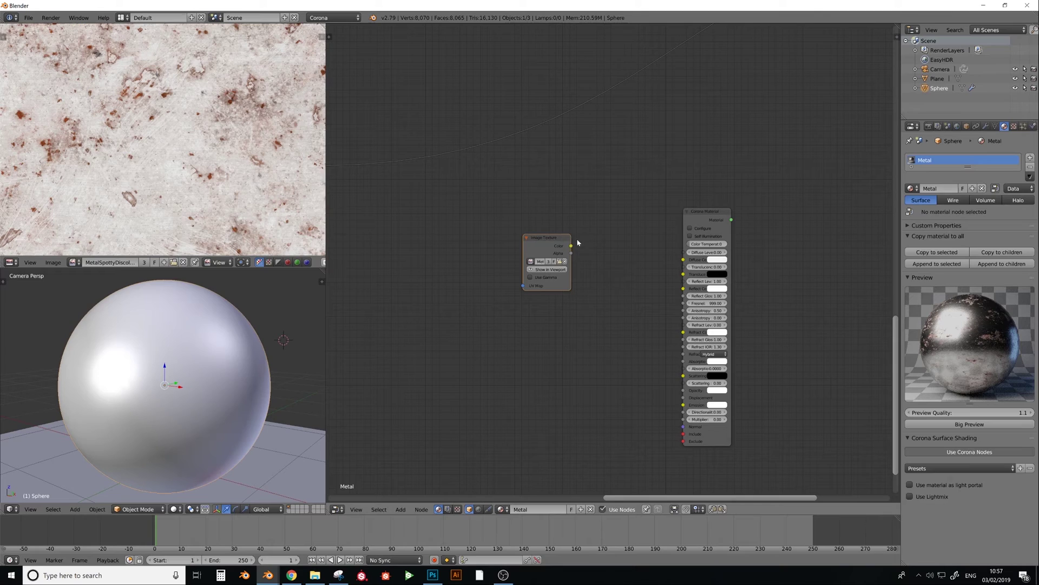
drag(566, 243, 683, 289)
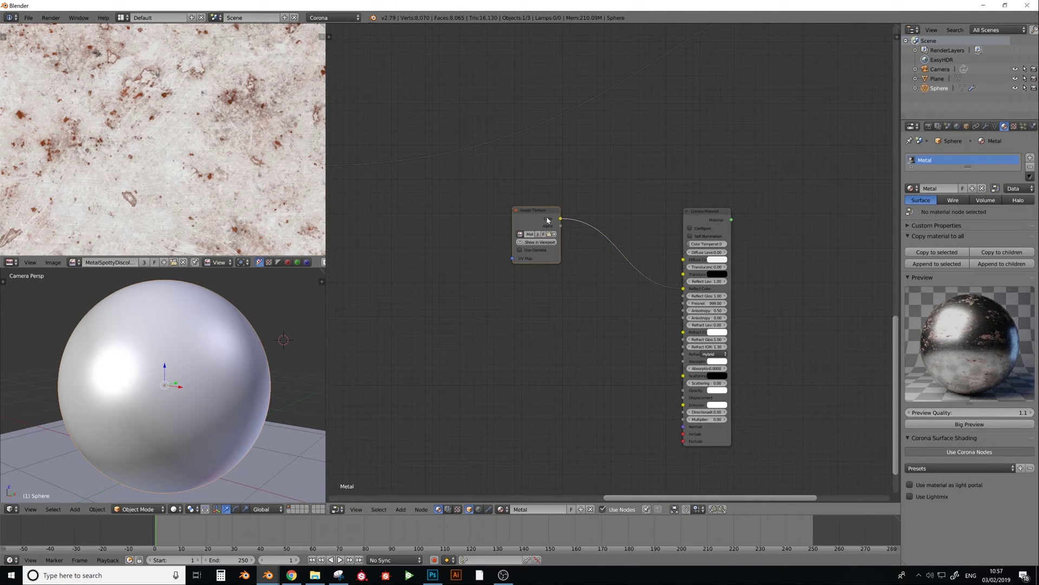
- Duplicate the color texture node below and load MetalSpottyDiscoloration001_GLOSS_3K_SPECULAR.jpg into the copy
key(shift+d)
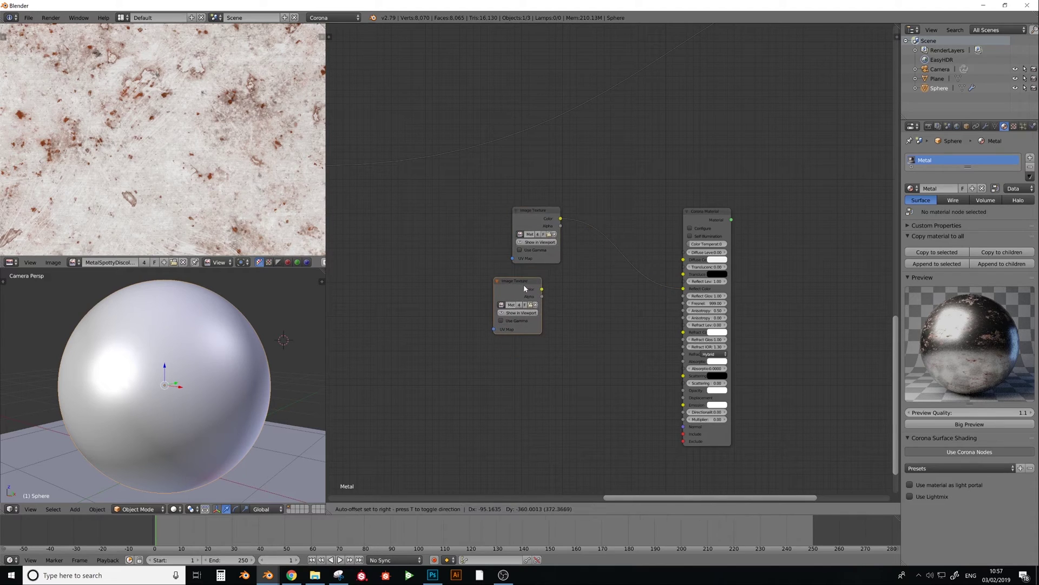
click(524, 284)
click(530, 304)
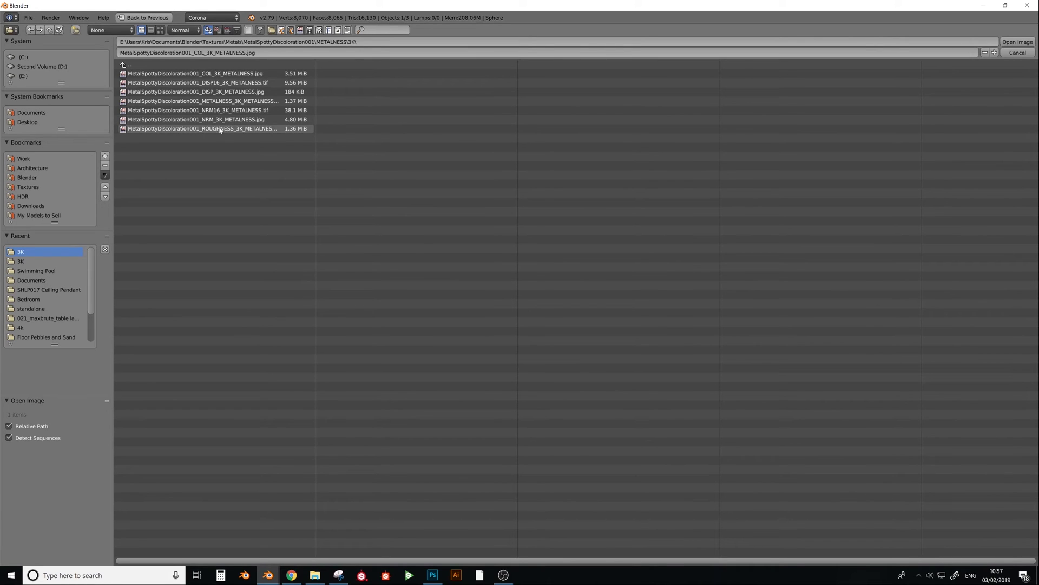
click(51, 261)
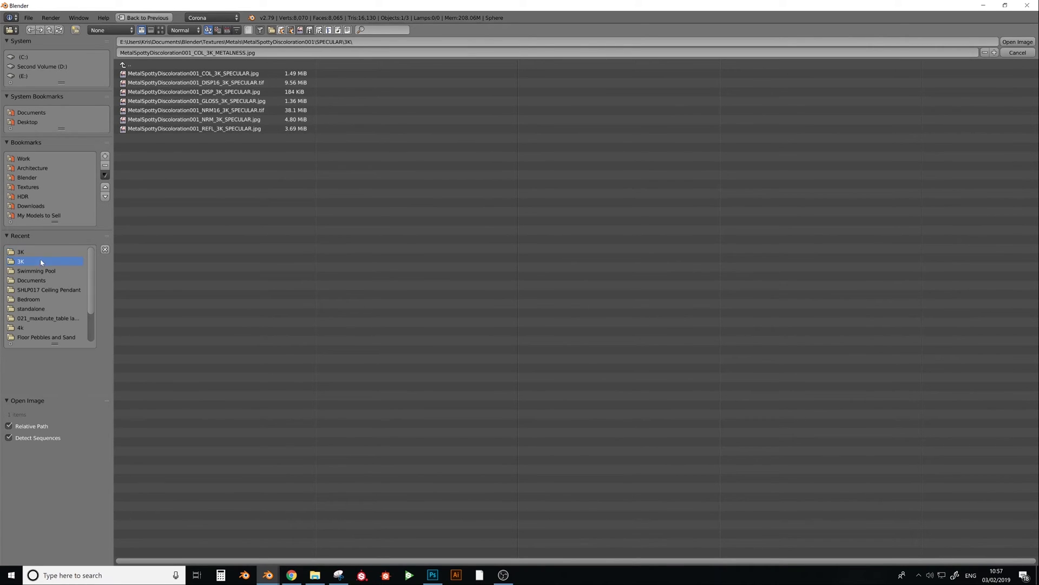
click(222, 101)
double_click(222, 101)
- Connect the gloss texture's color to the new material's reflection glossiness and reposition the texture node
middle_drag(596, 301, 577, 270)
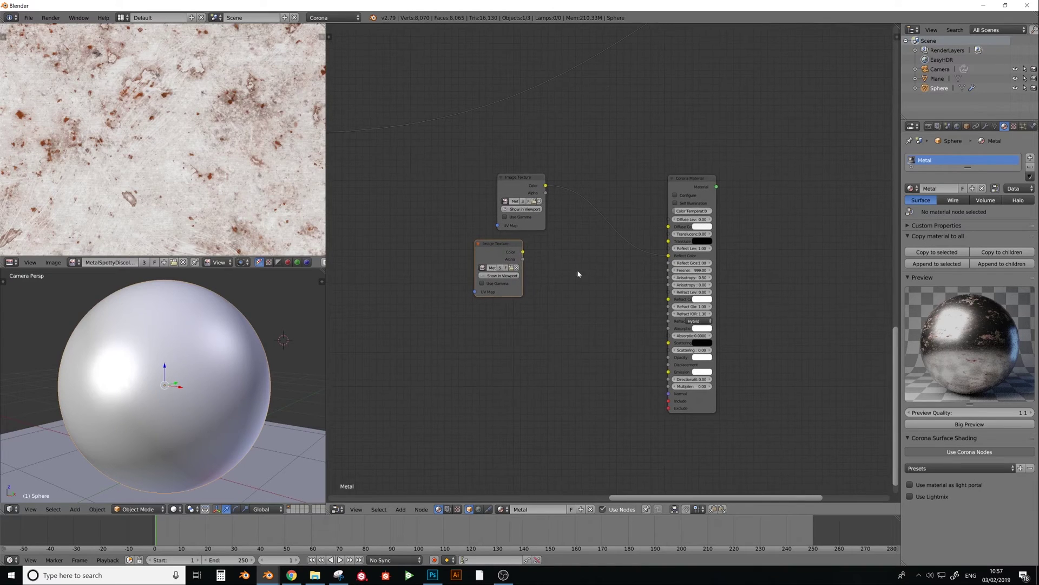
drag(521, 249, 667, 261)
key(g)
click(571, 287)
- Duplicate the gloss texture node below the original and enable a gamma of 1 on both texture nodes
key(shift+d)
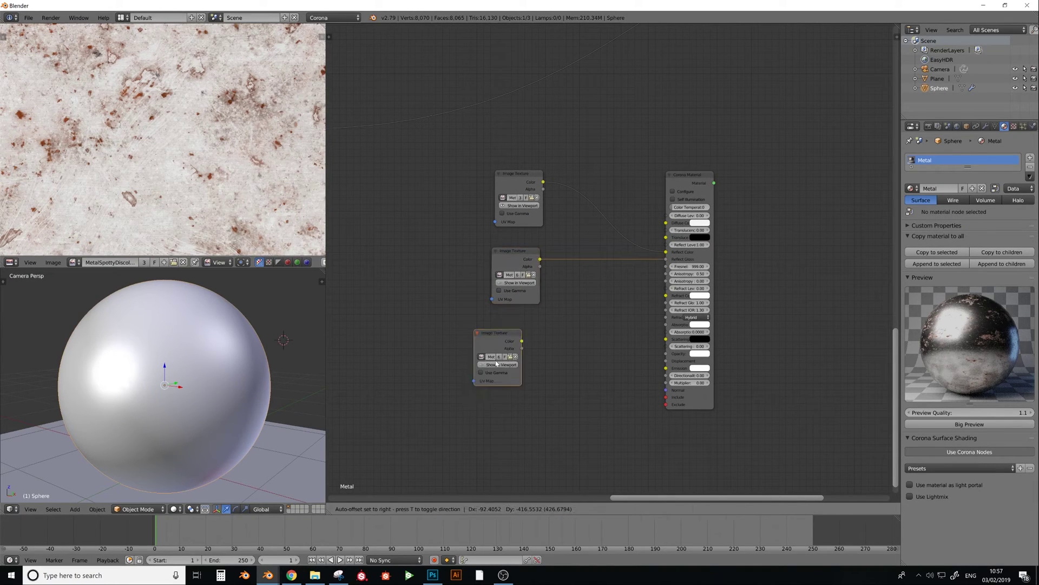
click(496, 368)
click(509, 291)
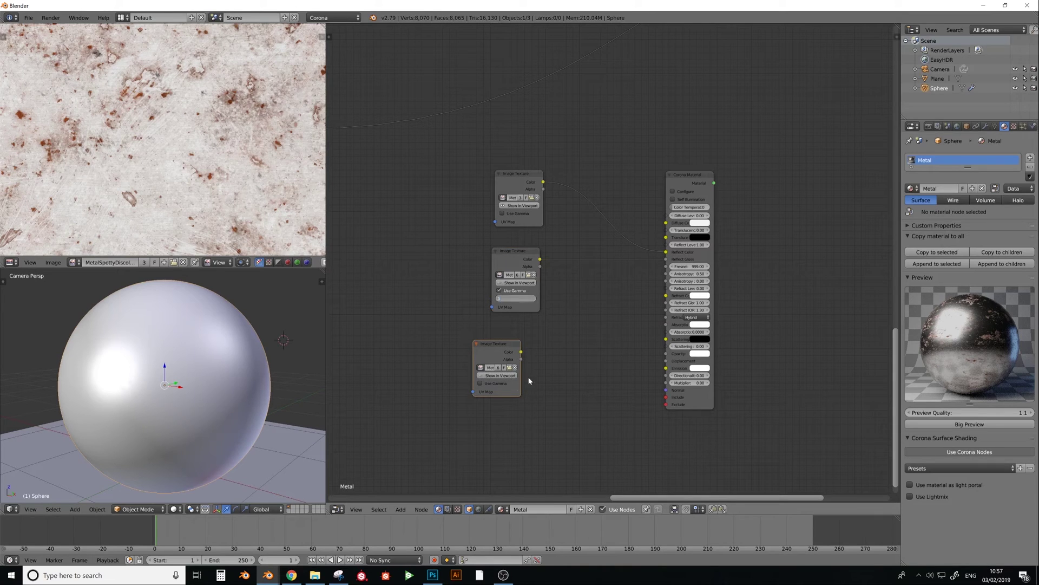
click(501, 391)
text(1)
key(Return)
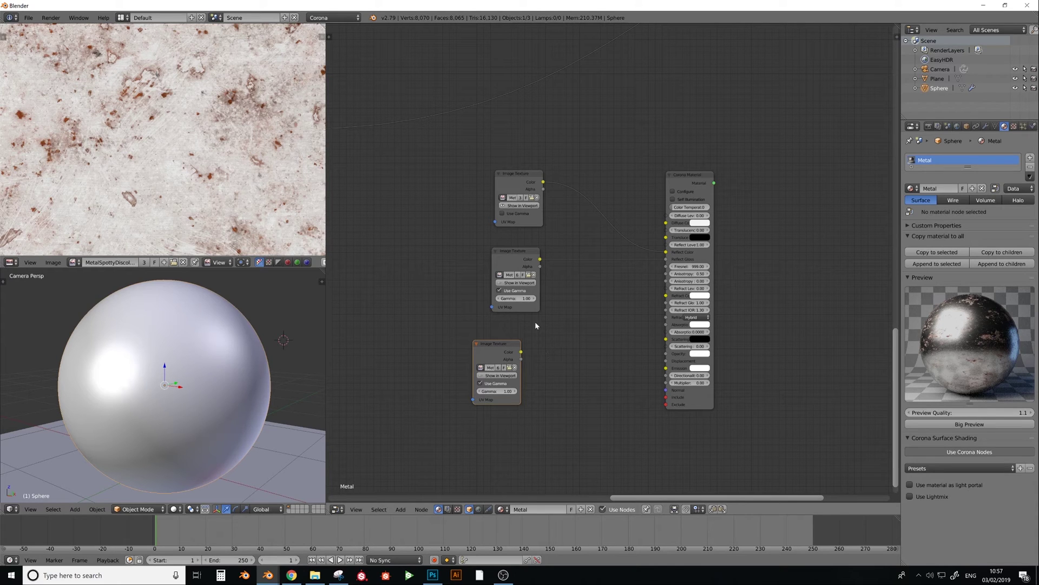
- Load MetalSpottyDiscoloration001_NRM_3K_SPECULAR.jpg into the duplicate and connect it through a new Normal Map node to the material's normal input
click(510, 367)
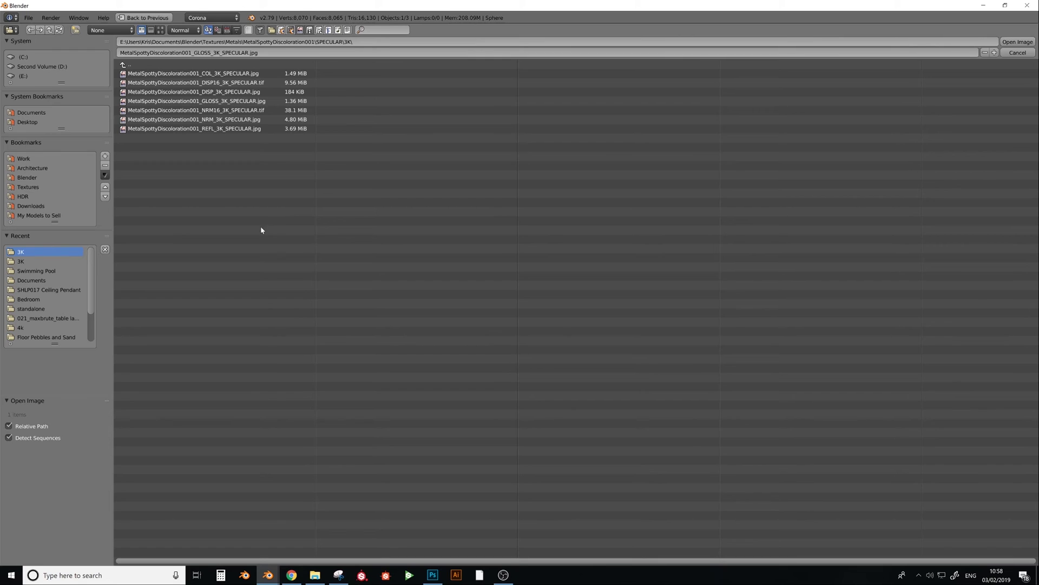
double_click(215, 124)
key(shift+a)
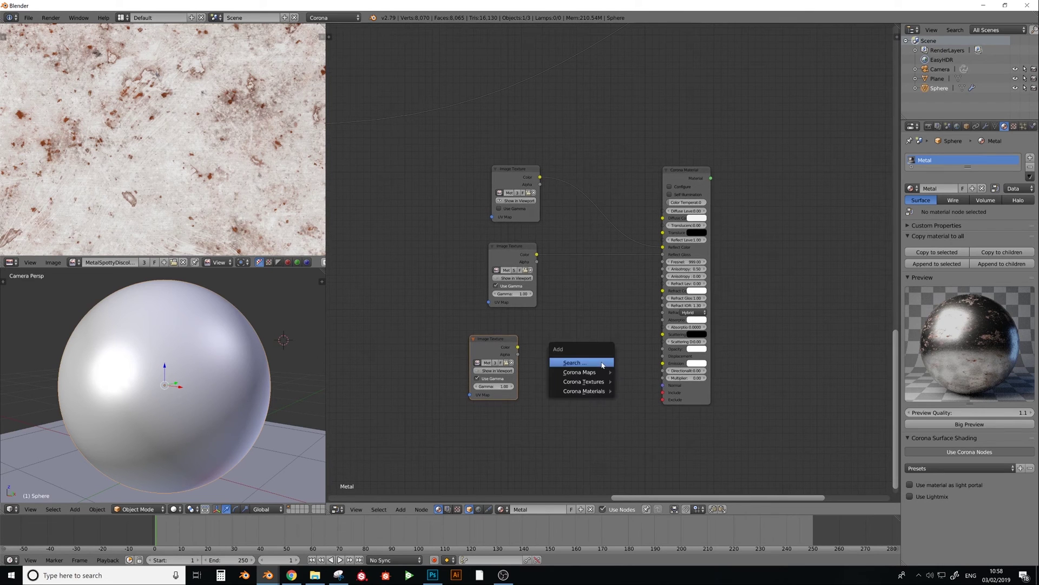
click(602, 363)
text(orm)
key(Return)
click(604, 379)
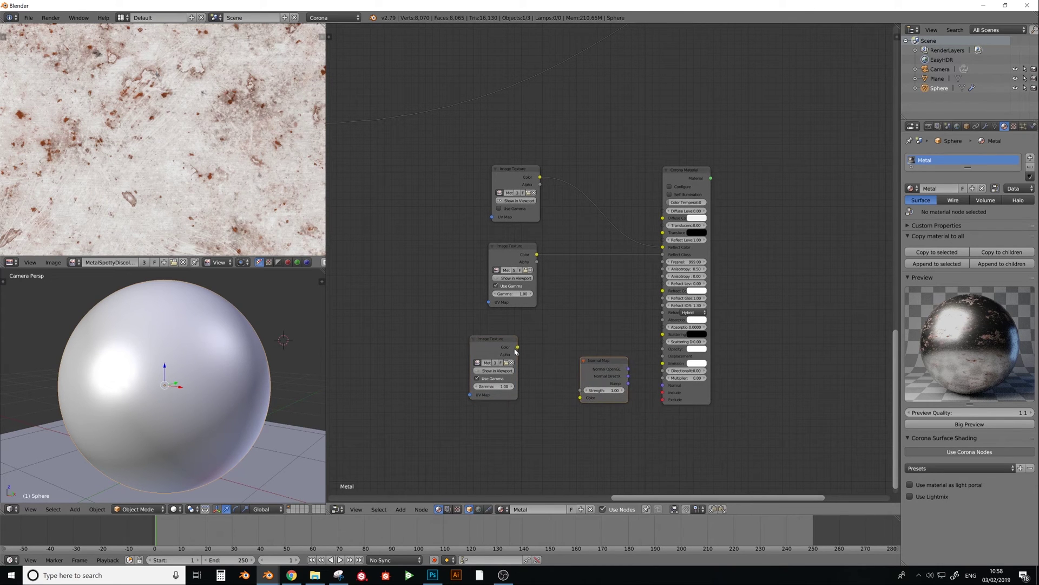
drag(580, 397, 519, 347)
drag(628, 369, 664, 388)
- Duplicate the complete Corona material setup with its three textures and Normal Map node, placing the copy beside the original
middle_drag(818, 124, 684, 149)
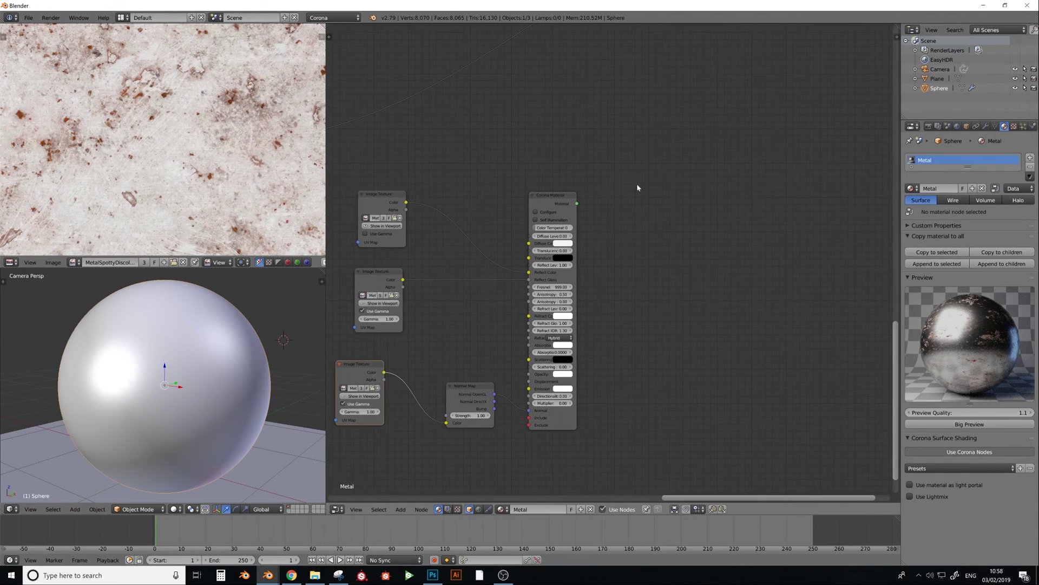
drag(331, 174, 577, 460)
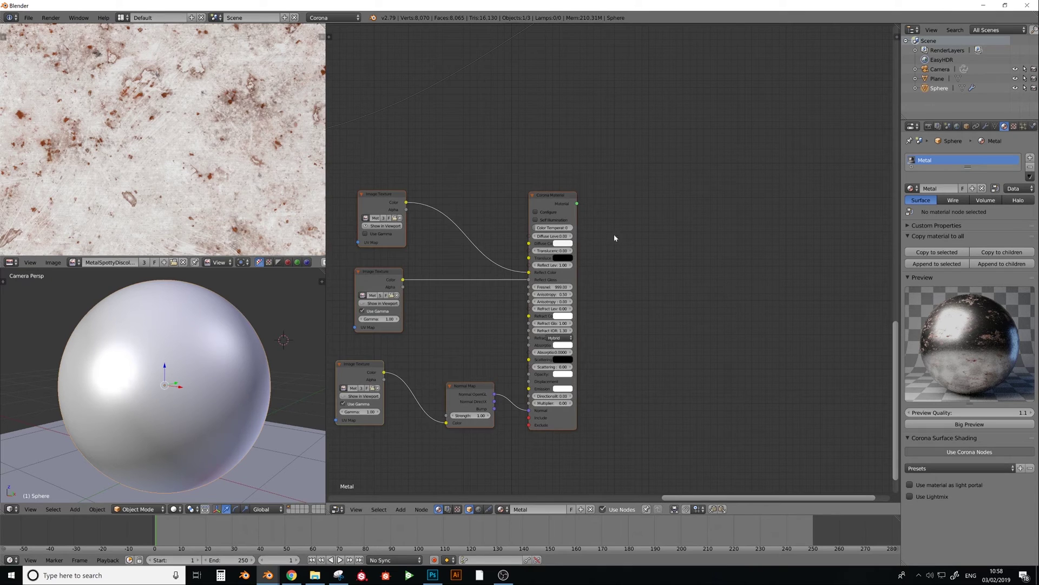
key(shift+d)
click(779, 233)
middle_drag(722, 140, 696, 113)
scroll(703, 127, up, 1)
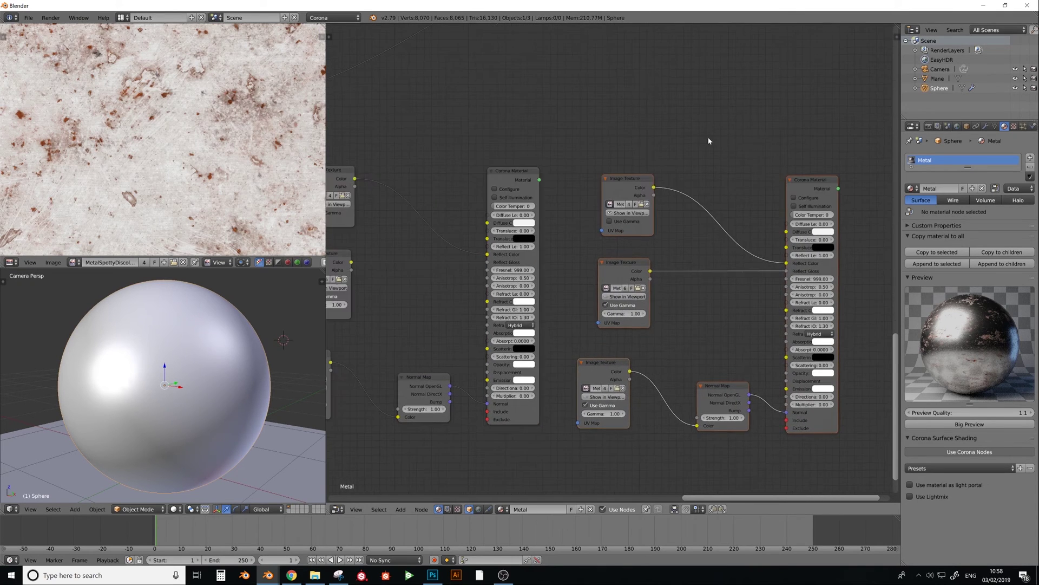
middle_drag(627, 171, 565, 161)
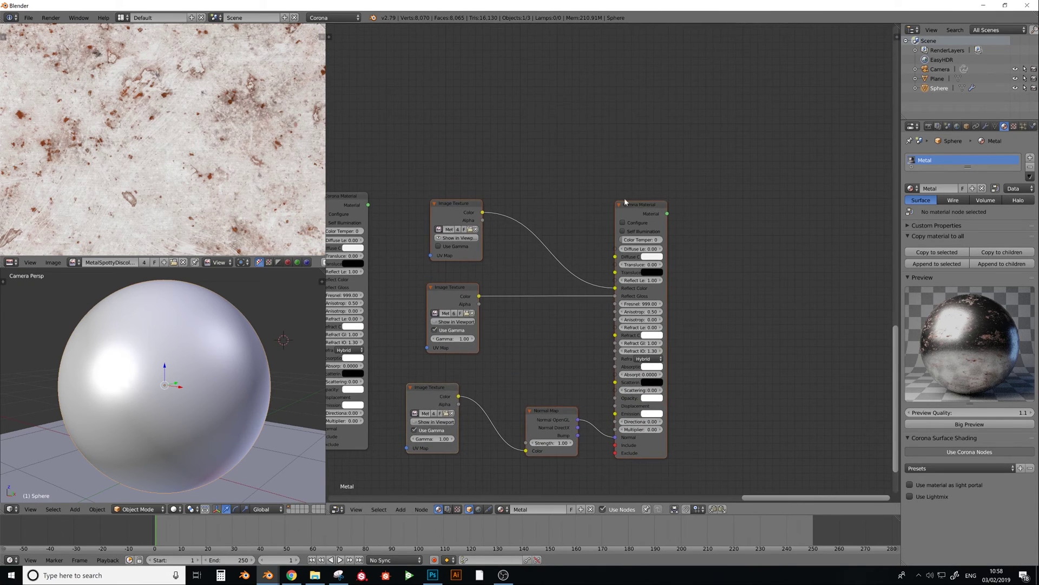
- Set the copied material's diffuse level to 1 and reroute its color texture from reflection color to diffuse color
click(645, 248)
text(1)
key(Return)
drag(615, 288, 615, 256)
- Set the copied material's Fresnel value to 1.6
click(641, 303)
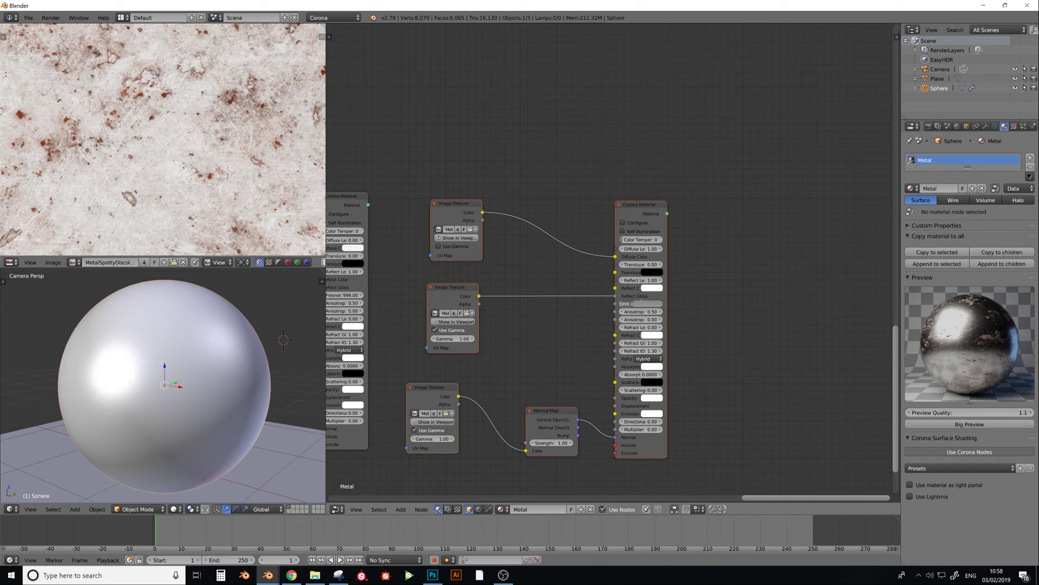
text(1.6)
key(Return)
- Add a Corona Layered Material node above the copied Corona material
middle_drag(579, 180, 652, 186)
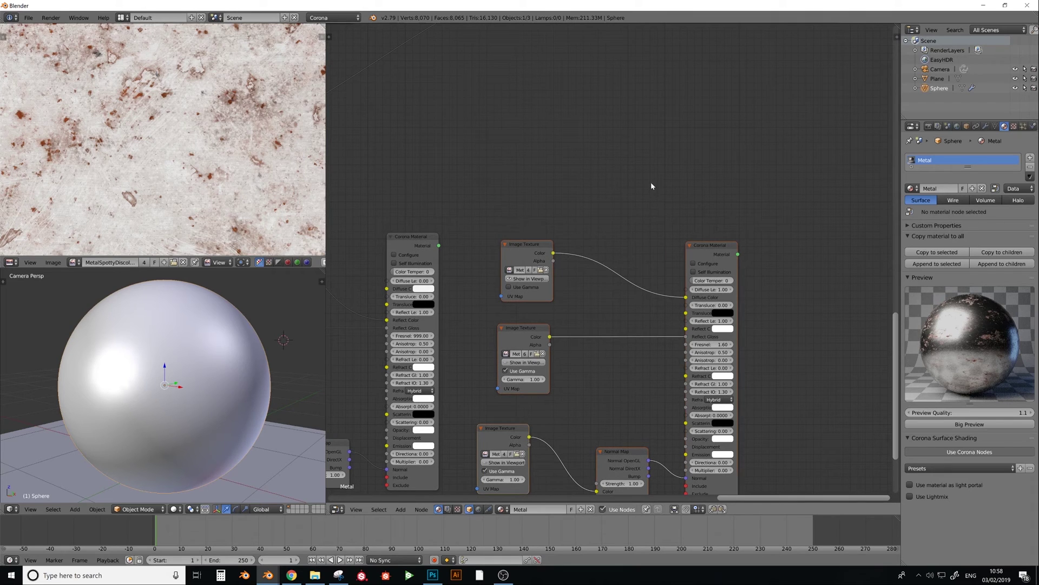
key(shift+a)
click(652, 186)
text(lay)
key(Return)
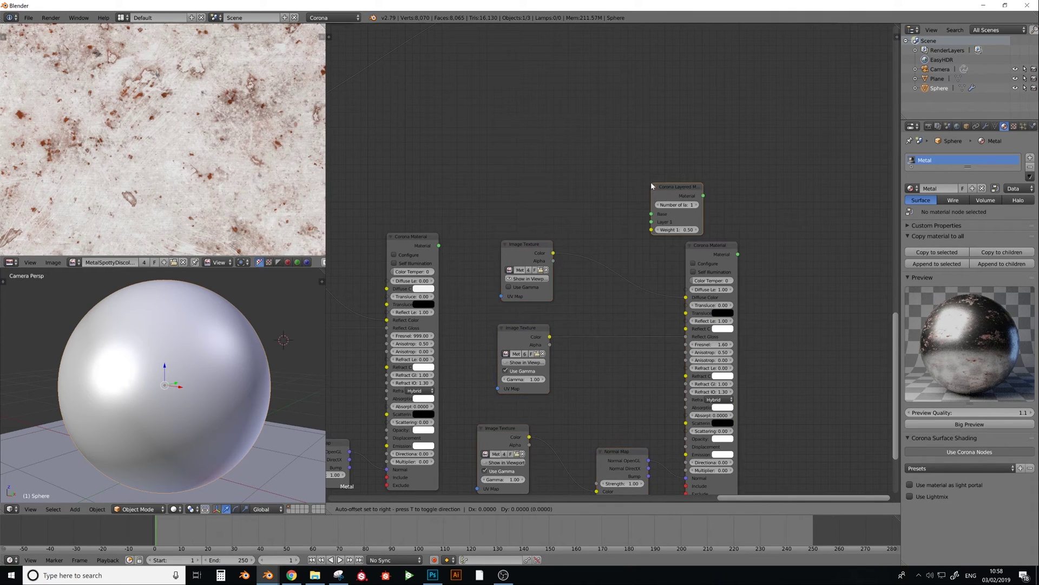
click(707, 151)
- Connect the copied material to the layered material's Base and the original metal material to Layer 1, with the layered node placed beyond both
drag(739, 255, 710, 185)
drag(439, 245, 708, 190)
middle_drag(643, 128, 672, 140)
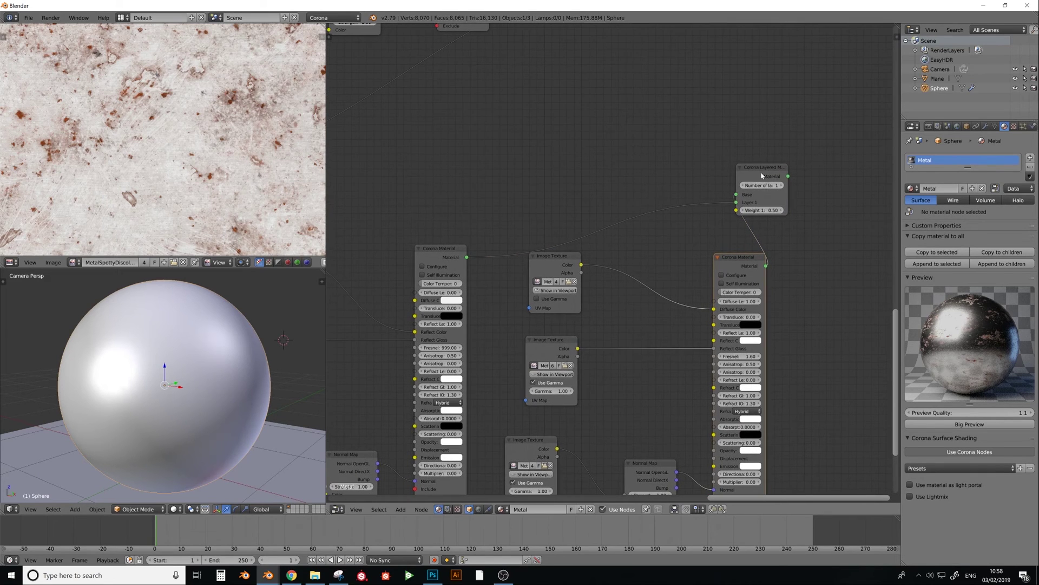
drag(762, 177, 858, 203)
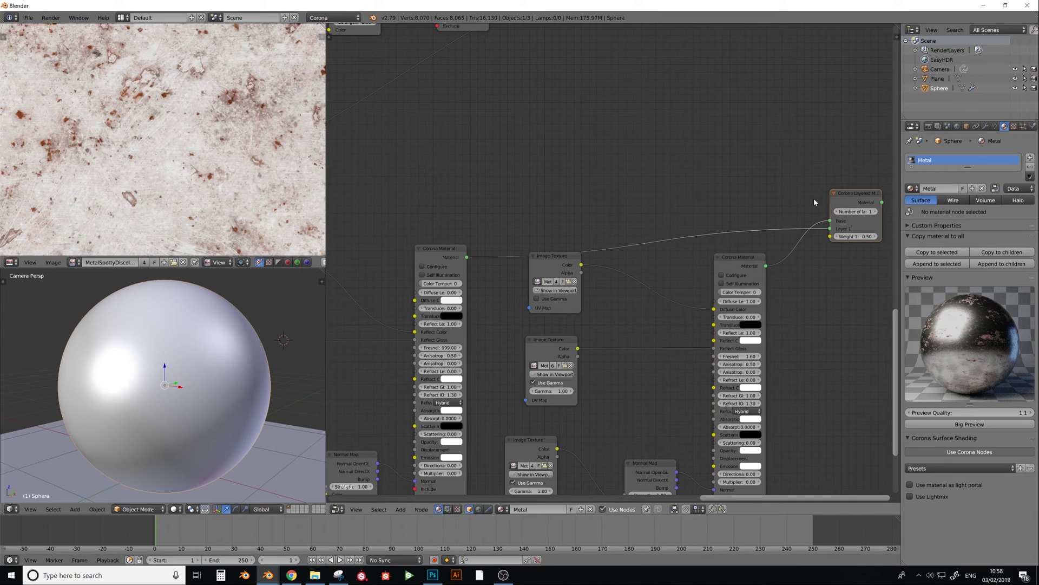
- Add an image texture with MetalSpottyDiscoloration001_METALNESS_3K_METALNESS.jpg and connect its color to the layered material's Weight 1
middle_drag(667, 161, 669, 170)
key(shift+a)
click(698, 153)
text(ima)
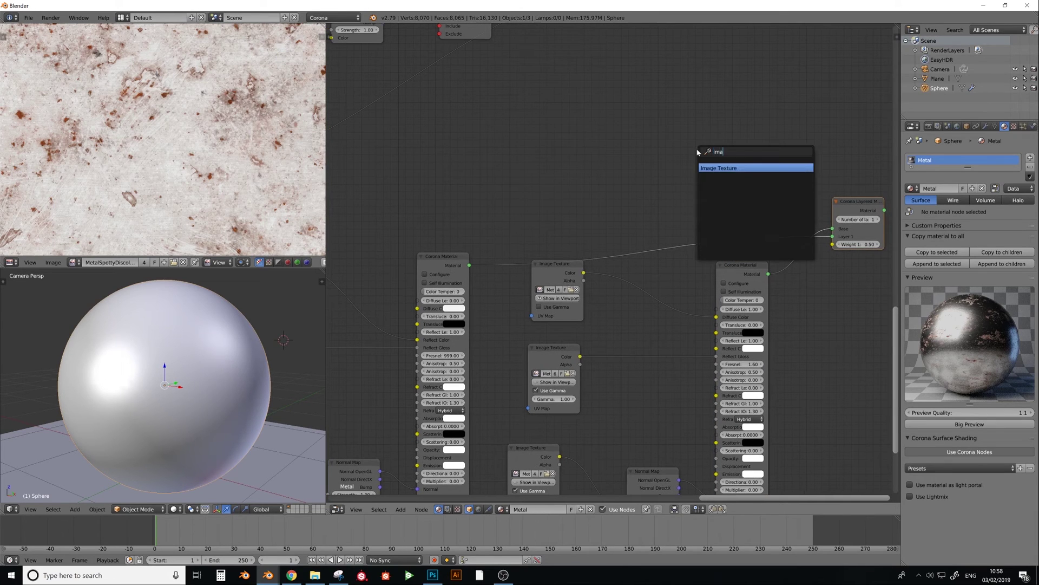
key(Return)
click(698, 153)
click(732, 179)
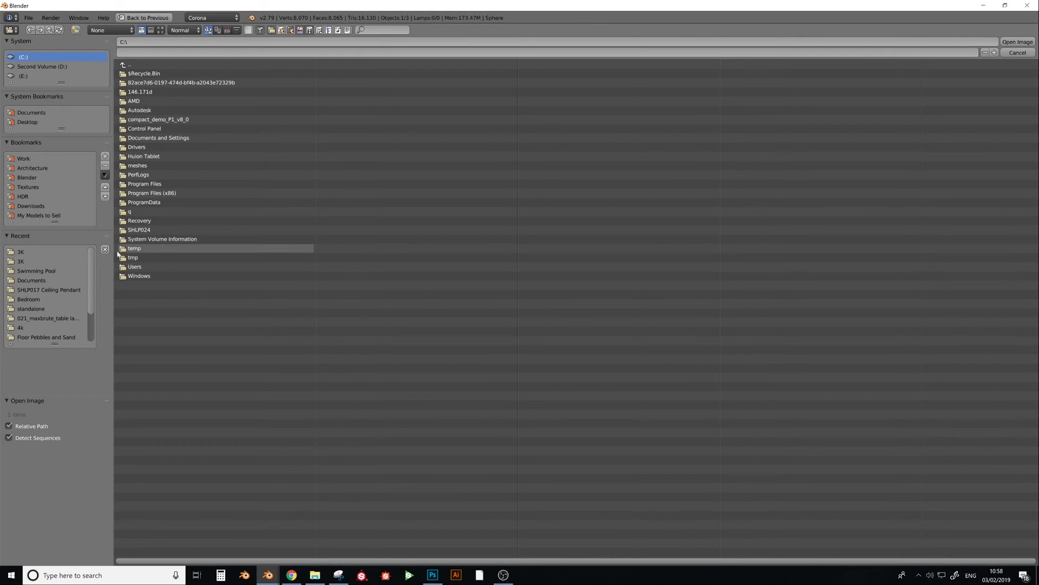
click(82, 251)
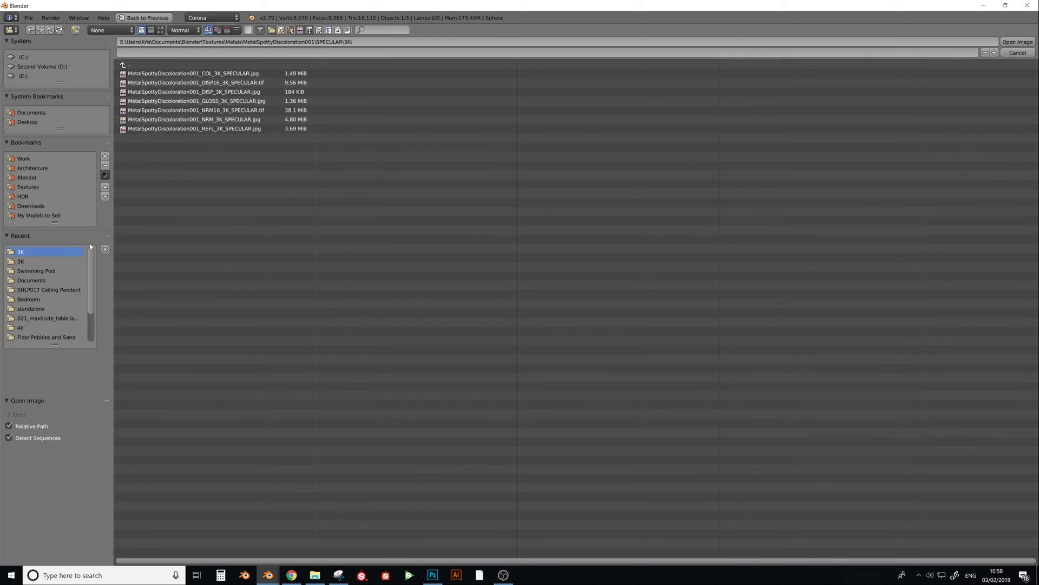
double_click(206, 100)
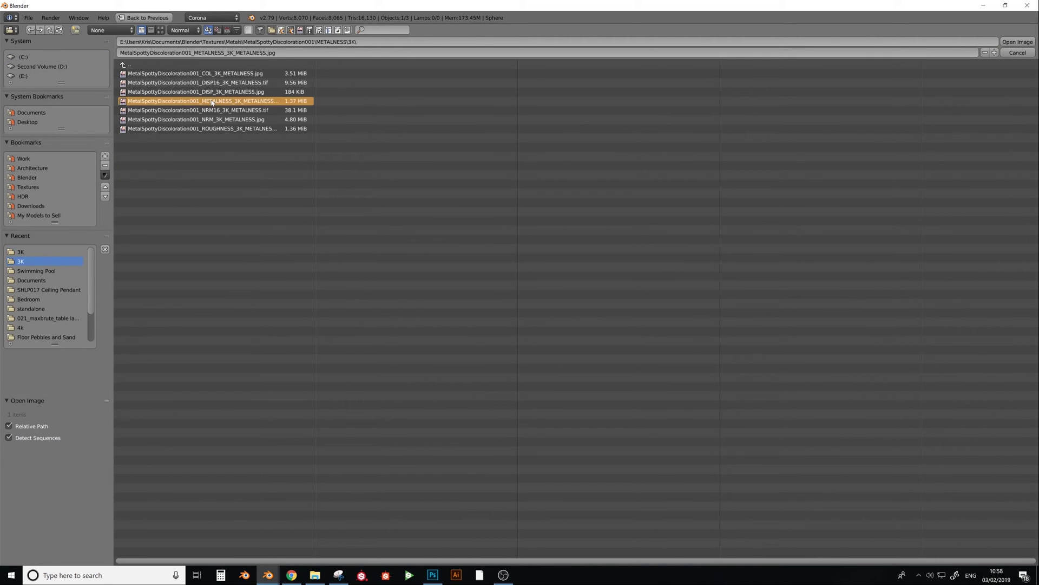
drag(750, 163, 833, 244)
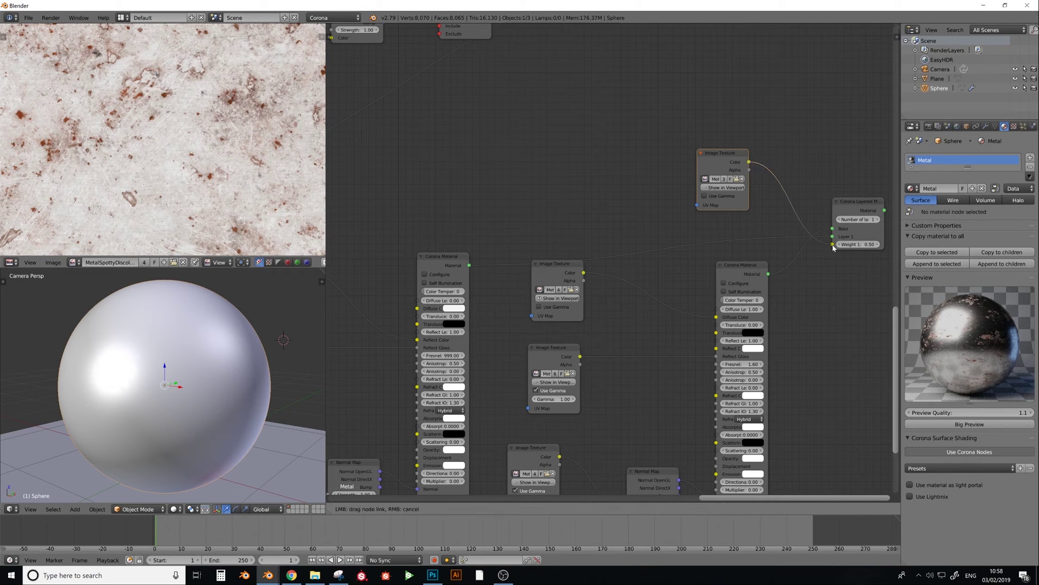
- Connect the layered material to the material output and render the sphere in Corona to inspect its surface
middle_drag(852, 125, 606, 240)
drag(639, 324, 553, 67)
key(F12)
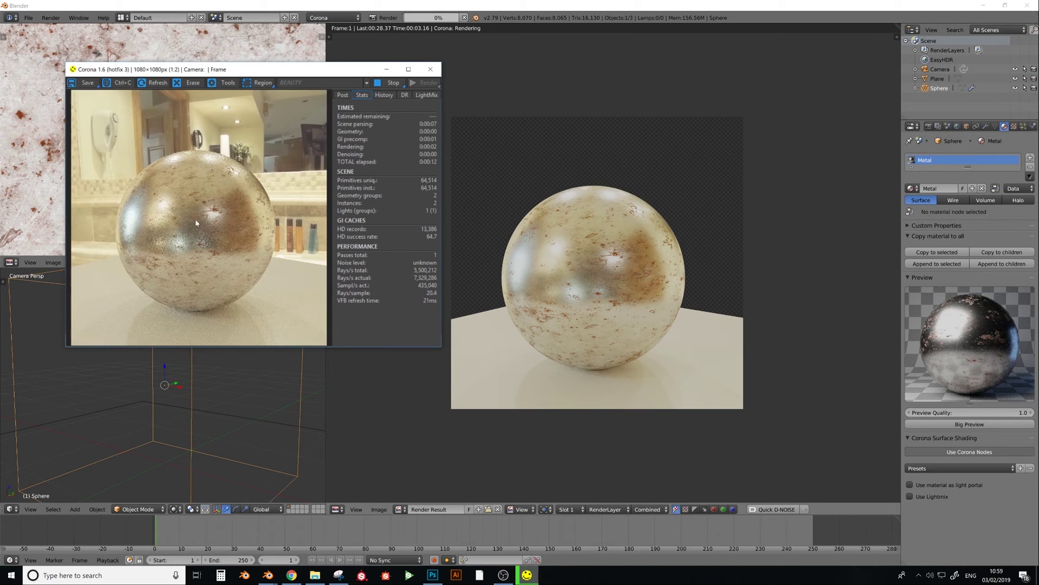
scroll(194, 211, up, 1)
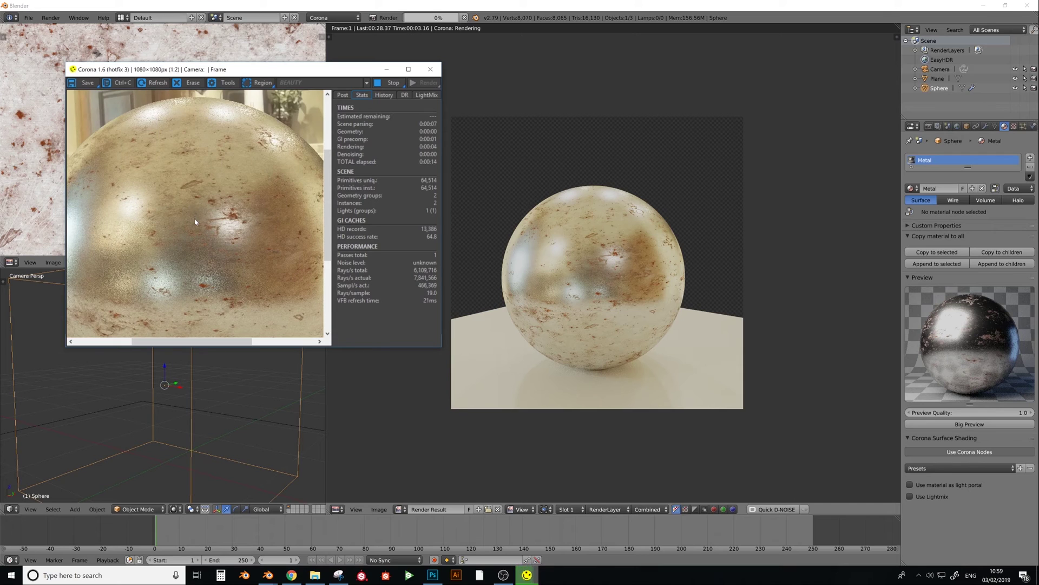
scroll(195, 218, down, 1)
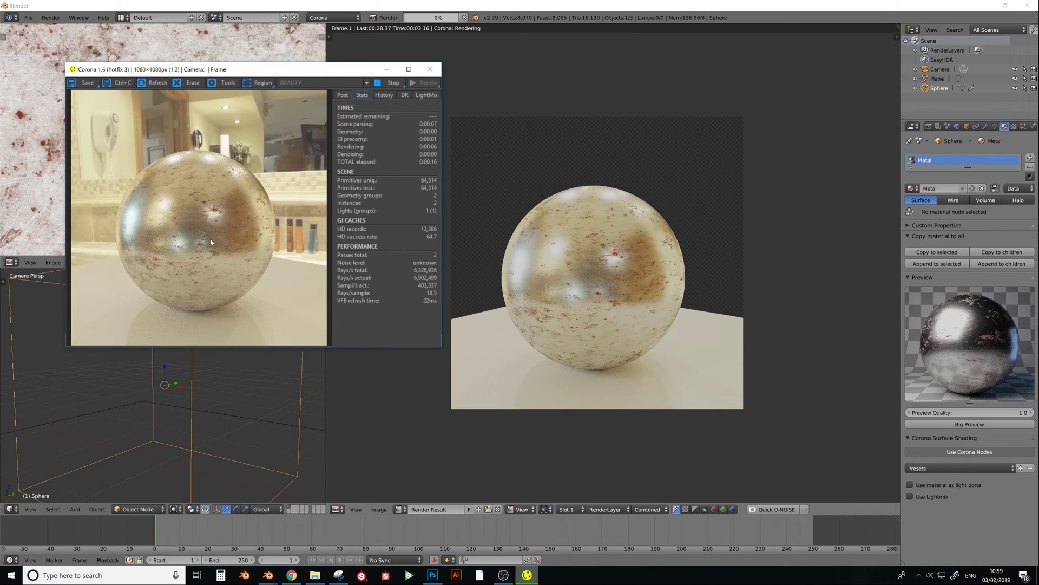
key(Escape)
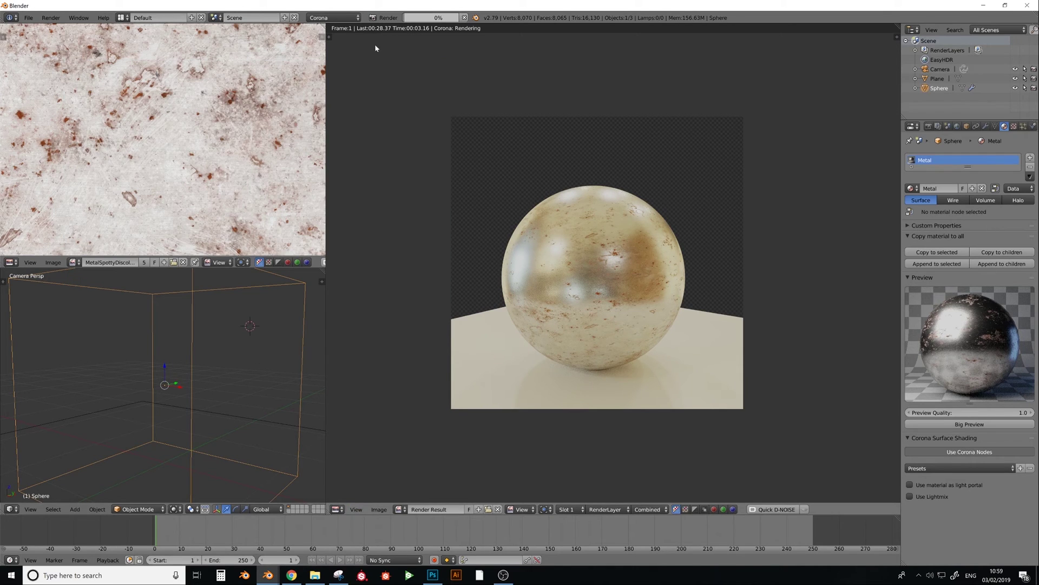
- Switch the render engine to Cycles Render and preview the sphere with rendered viewport shading
click(349, 19)
click(337, 49)
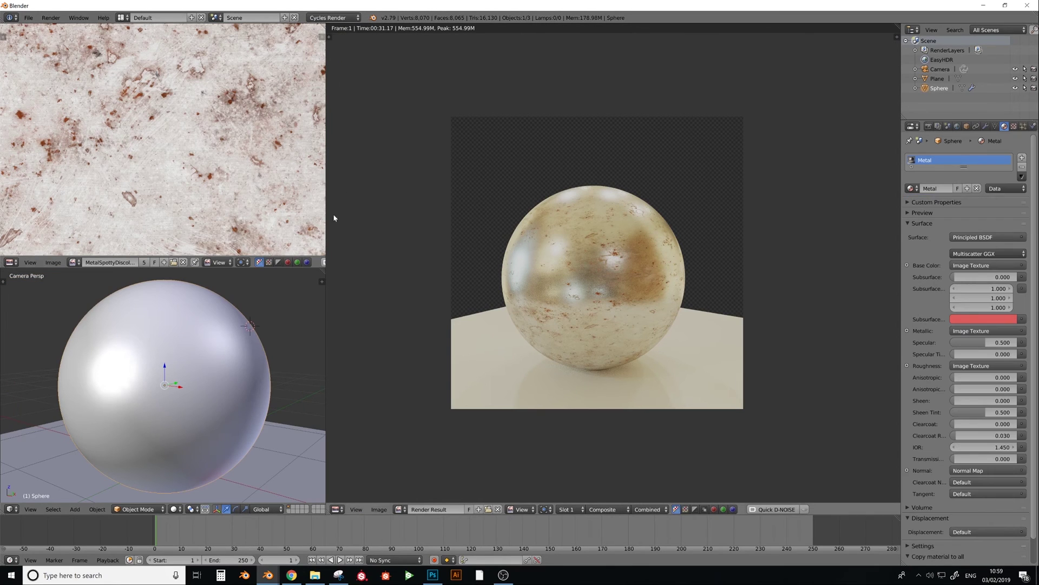
key(shift+z)
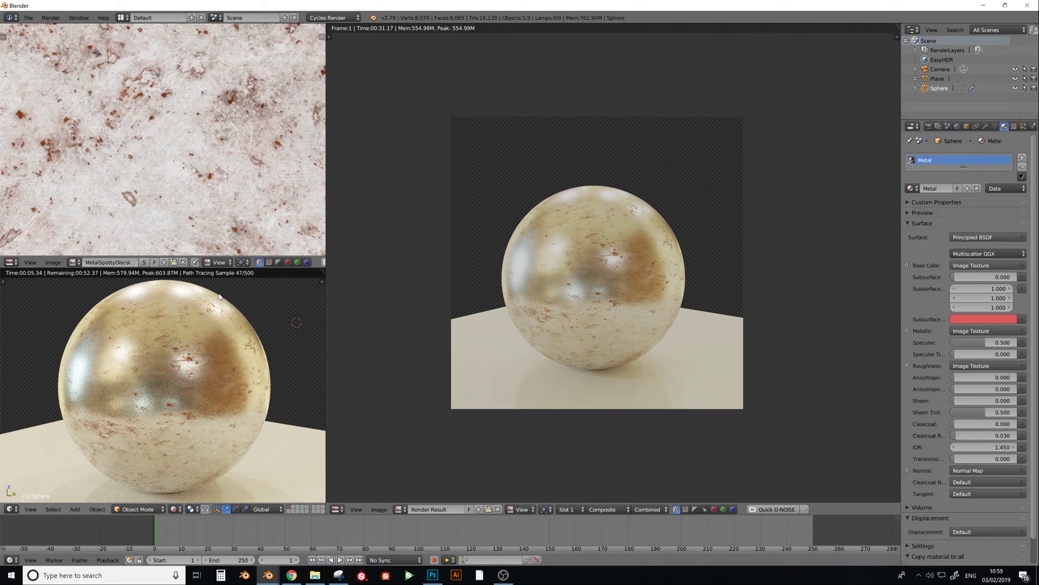
key(x)
click(273, 353)
key(z)
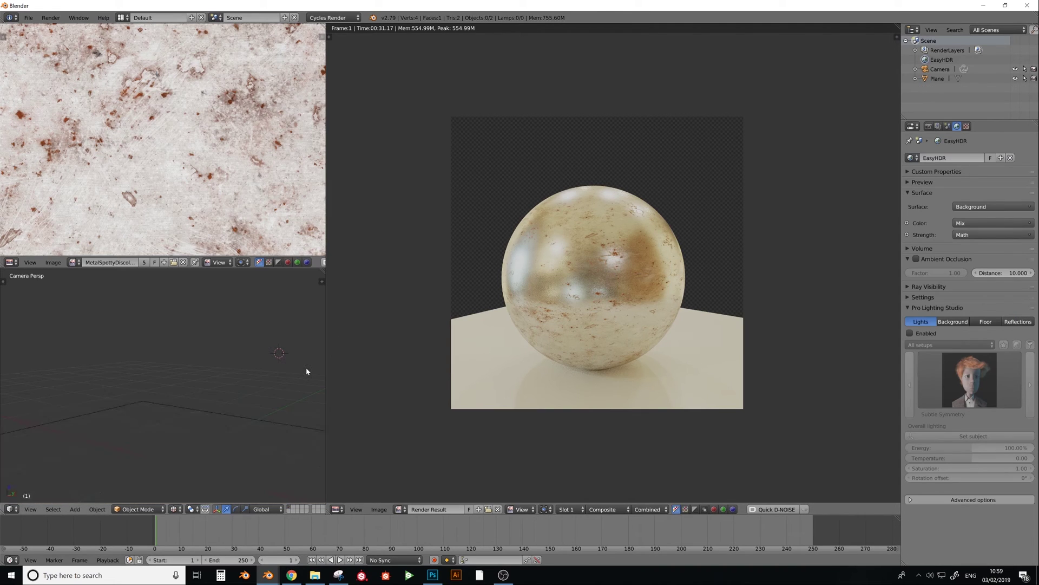
key(ctrl+z)
- Switch the render result area back to the node editor showing the Metal material's nodes
click(336, 509)
click(369, 407)
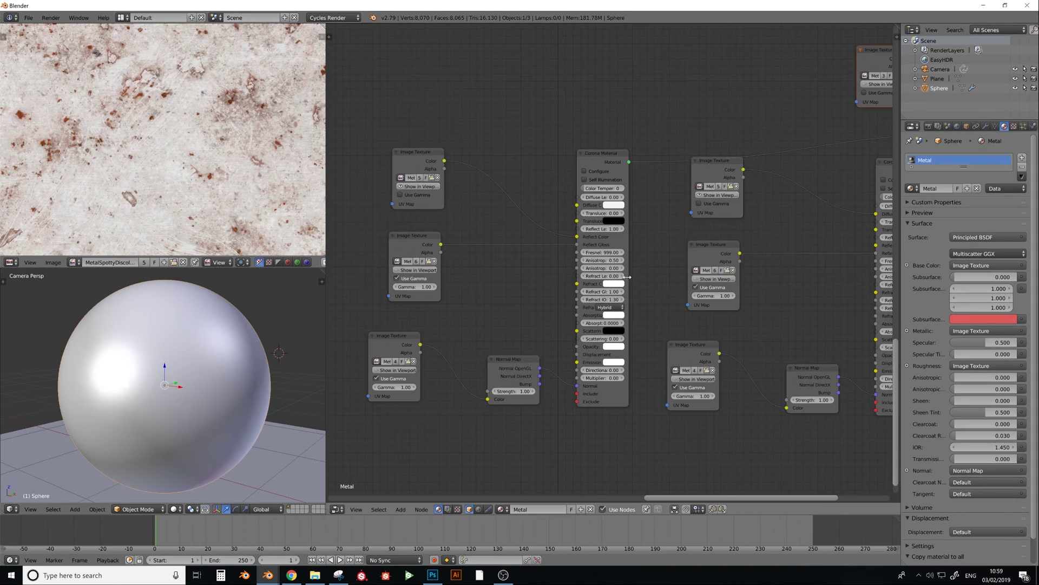
middle_drag(702, 226, 635, 251)
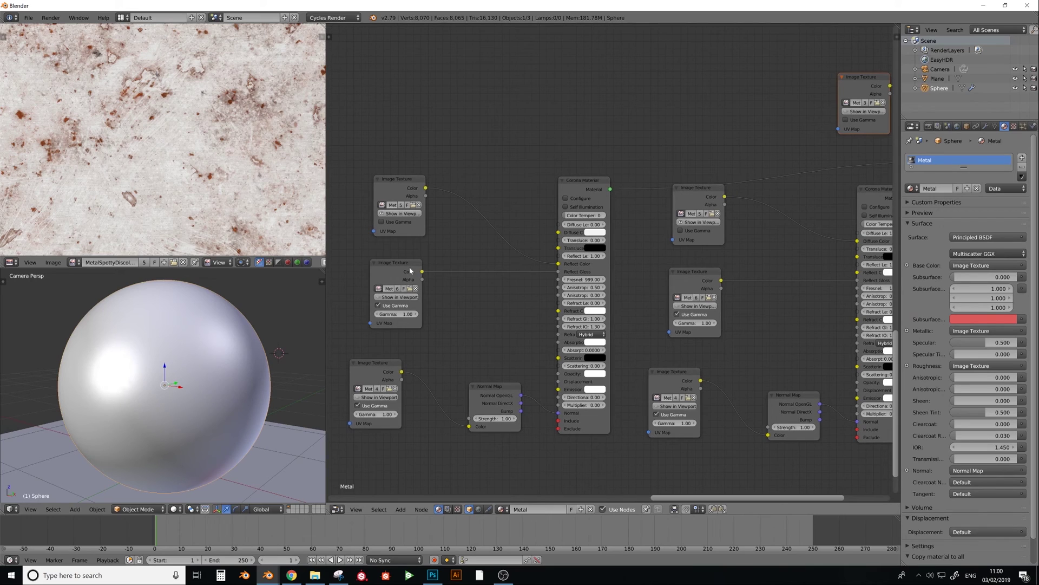
- Try inserting a Tone Map Shader node between the first gloss texture and the metal material's reflection glossiness
drag(423, 271, 504, 308)
key(shift+a)
text(to)
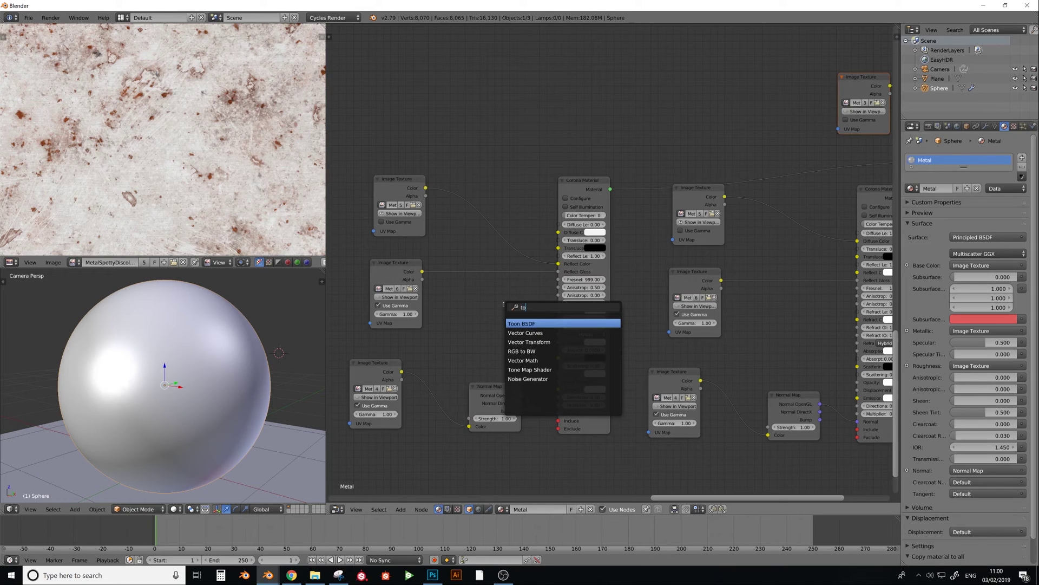
text(ne)
key(Return)
click(493, 276)
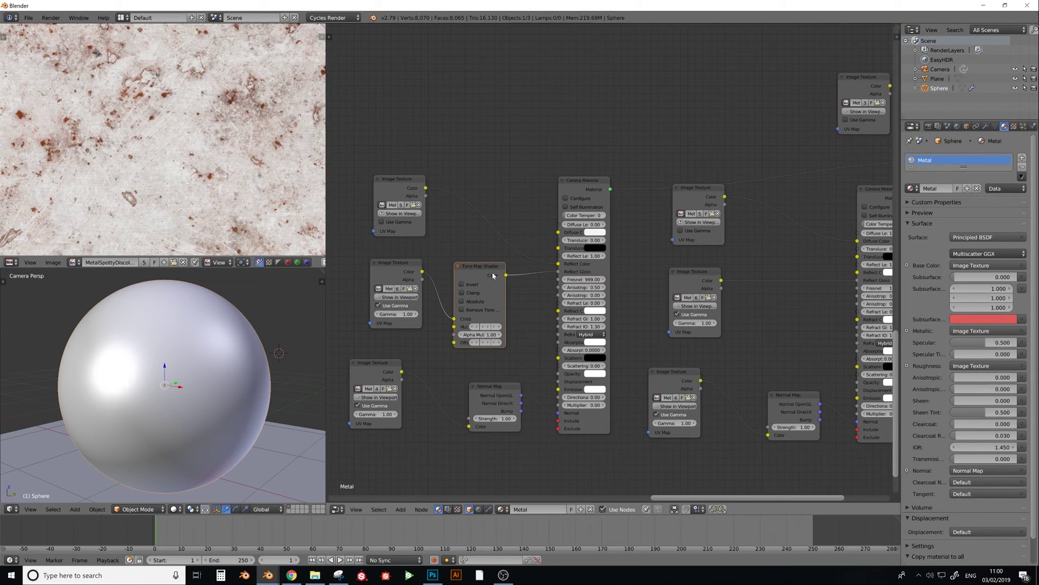
- Feed the Tone Map Shader into the second material's reflection glossiness and delete that material's own gloss texture
drag(506, 275, 858, 280)
click(703, 272)
key(x)
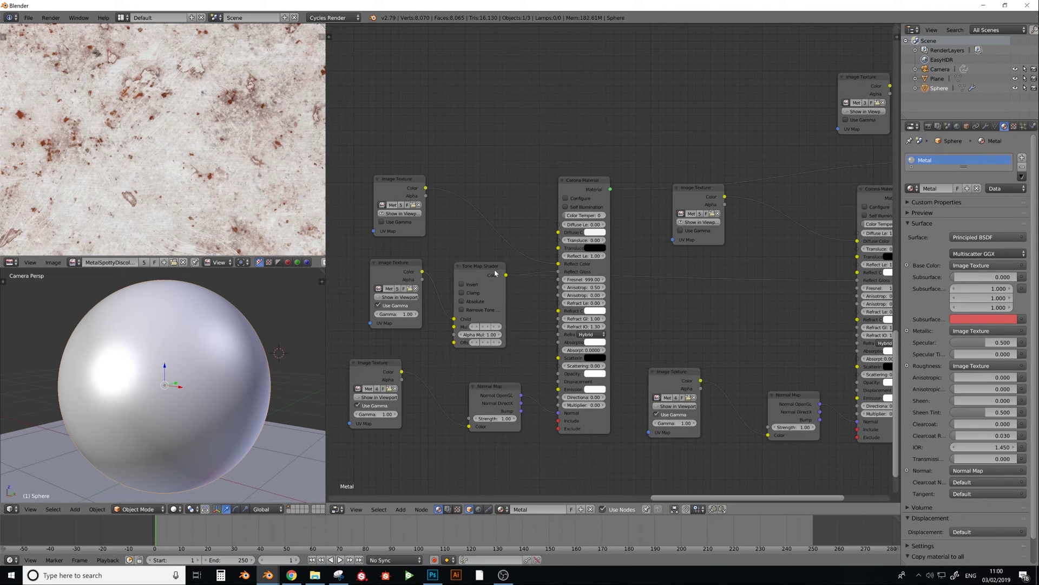
- Remove the Tone Map Shader while keeping its link, and connect a duplicate of the gloss texture to the second material's reflection glossiness
drag(498, 275, 505, 279)
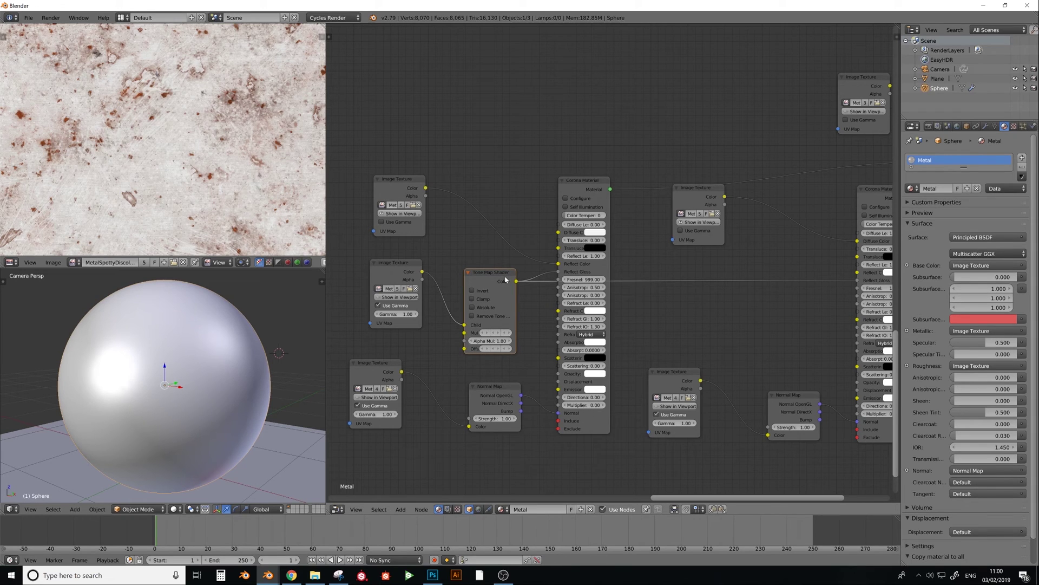
key(ctrl+x)
click(409, 268)
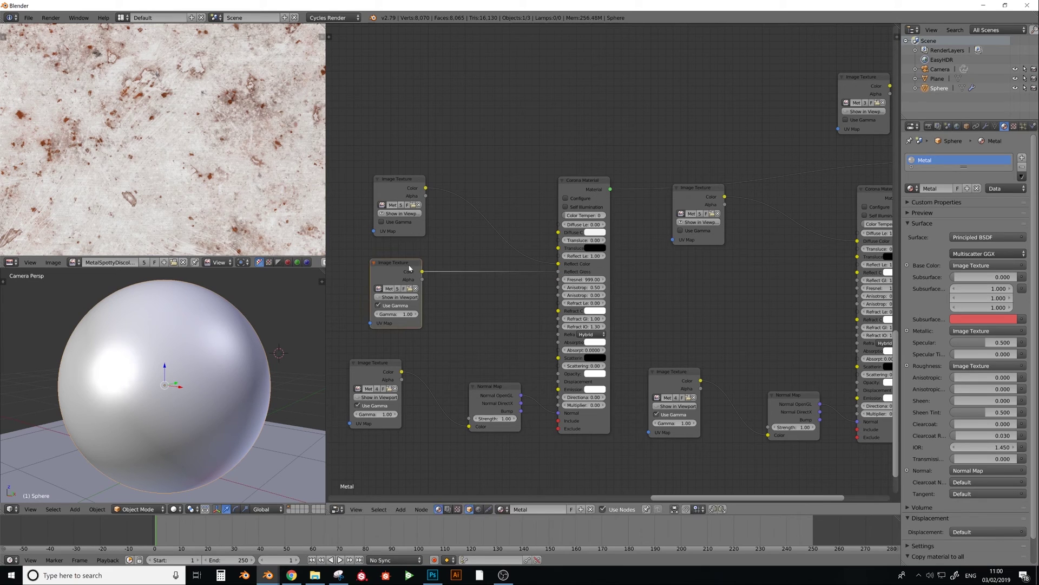
key(shift+d)
click(697, 278)
drag(711, 281, 857, 280)
scroll(698, 221, down, 5)
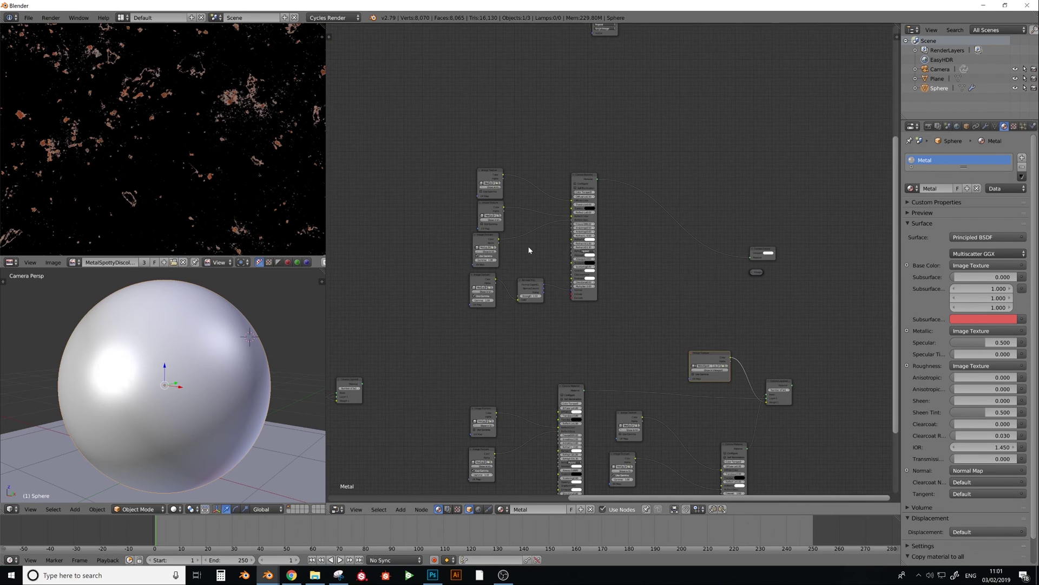
- Reposition the upper setup's Corona Material node and the image texture node beside the layered material while reviewing the Corona node setups
scroll(530, 250, up, 2)
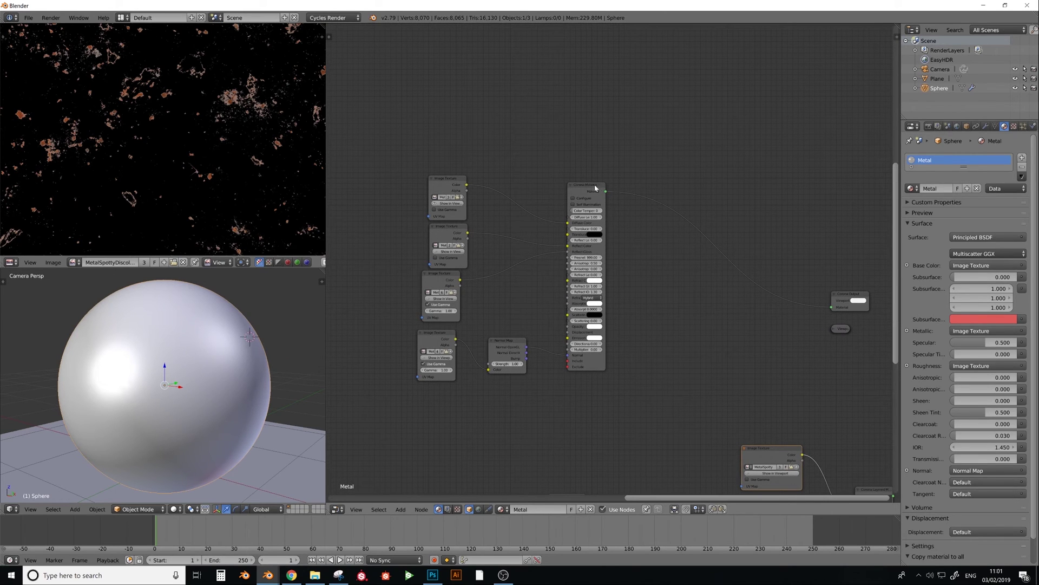
drag(595, 187, 616, 182)
middle_drag(697, 103, 725, 418)
middle_drag(645, 350, 637, 152)
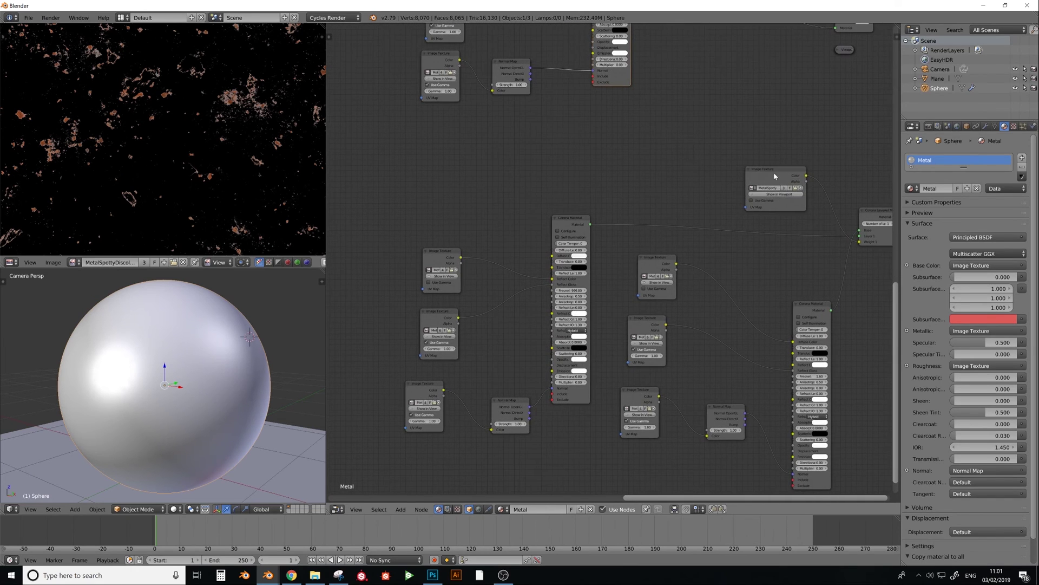
drag(774, 176, 759, 185)
ctrl+scroll(747, 157, right, 3)
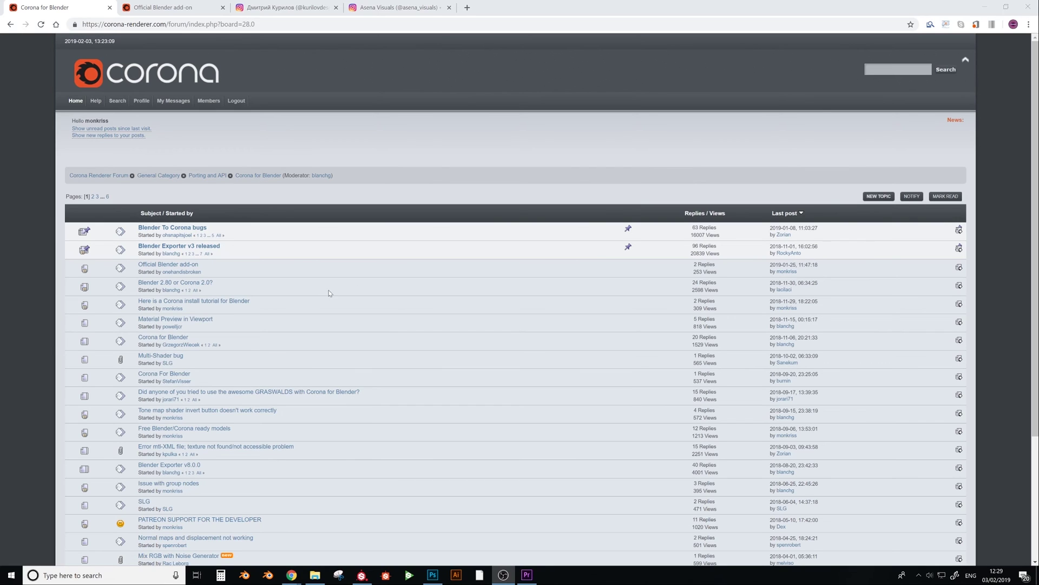
- Review the Corona for Blender forum board and the "Official Blender add-on" topic in the web browser
click(180, 7)
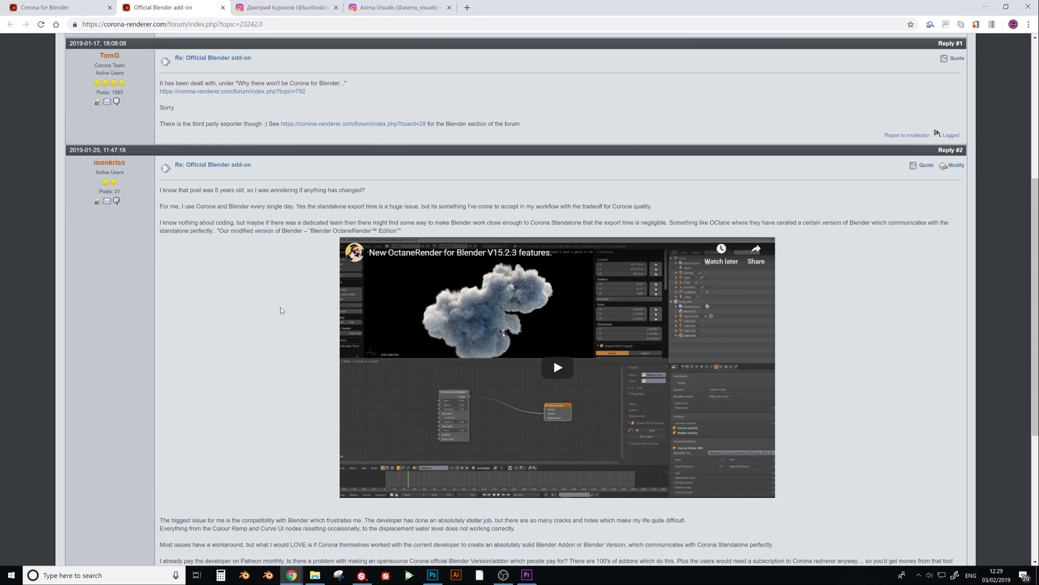
click(95, 6)
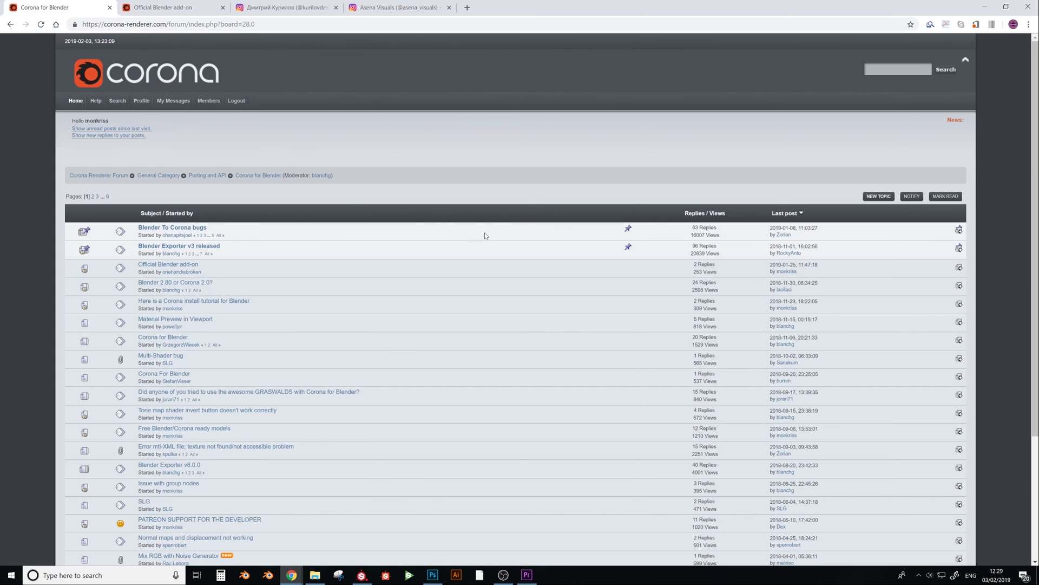
click(162, 7)
scroll(258, 296, down, 3)
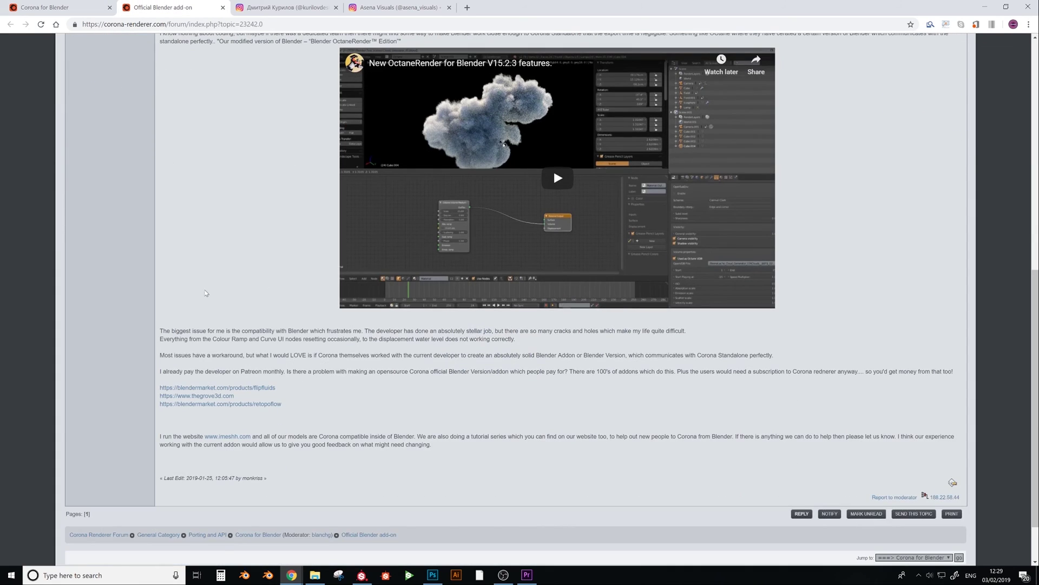
scroll(240, 295, up, 6)
click(82, 11)
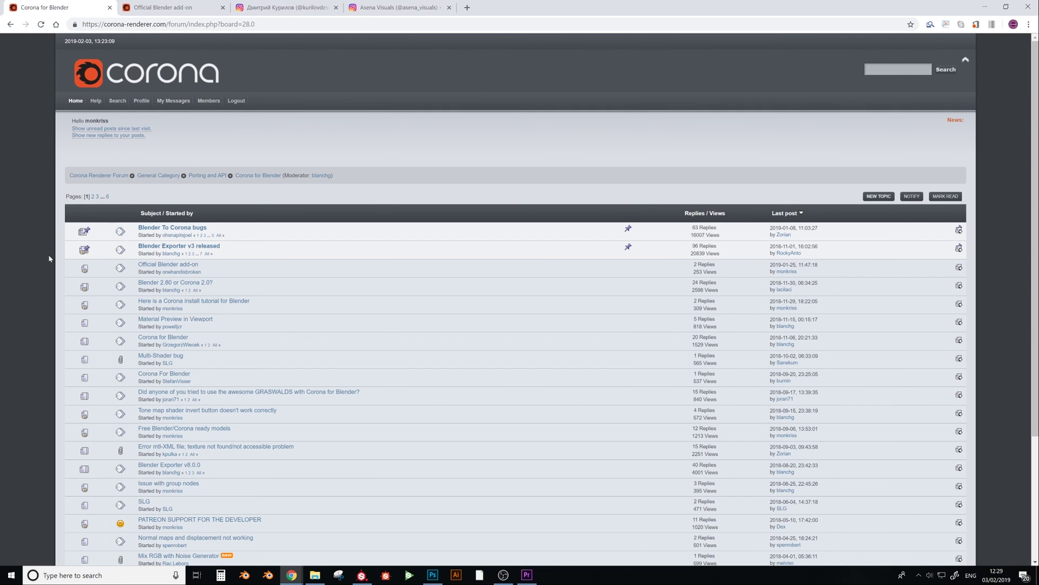
- View the interior designer's Instagram profile and look through the renders starting with the dining room with green chairs
click(277, 4)
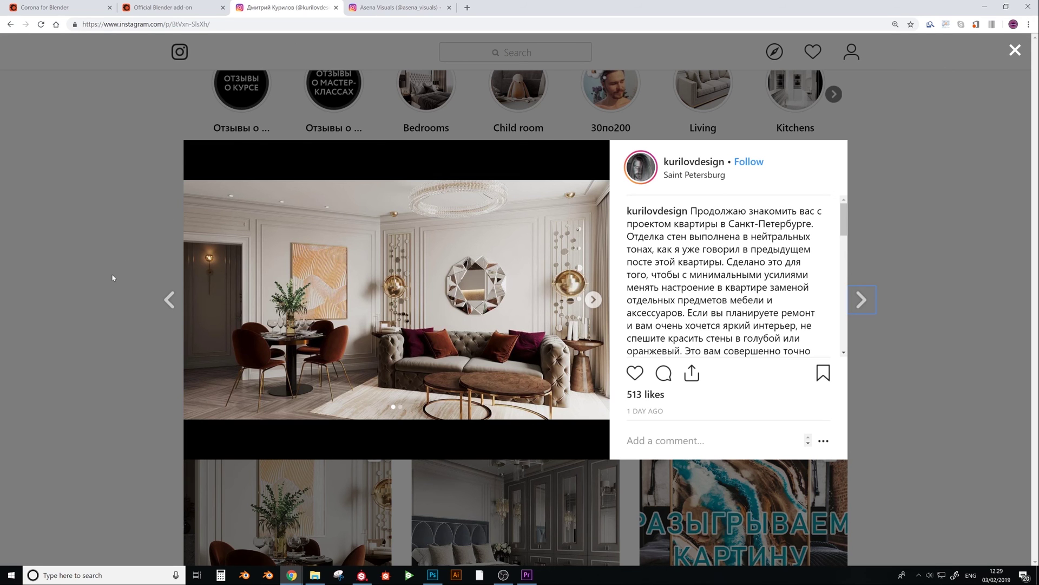
click(97, 300)
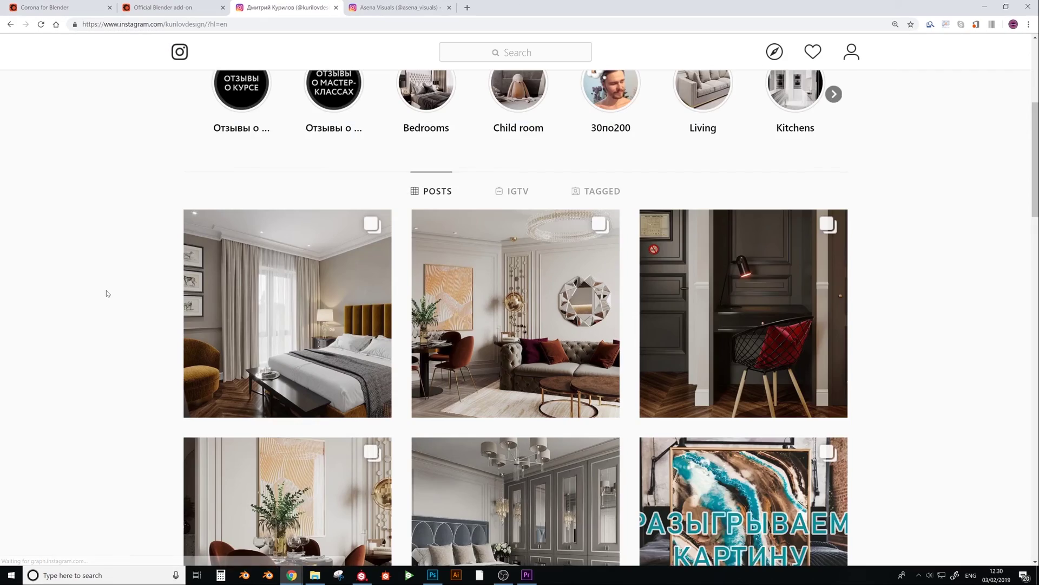
scroll(106, 295, down, 8)
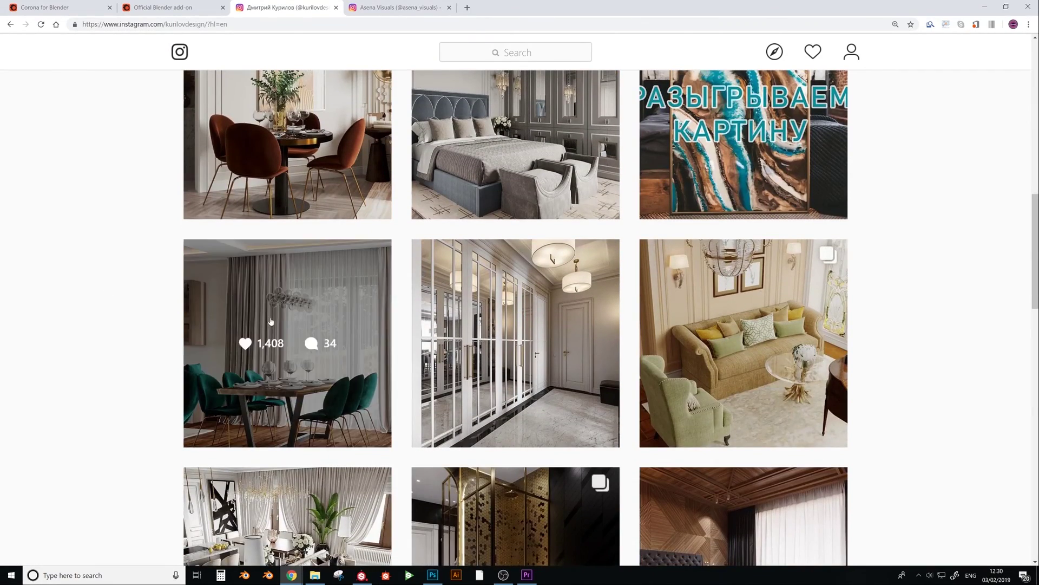
click(227, 314)
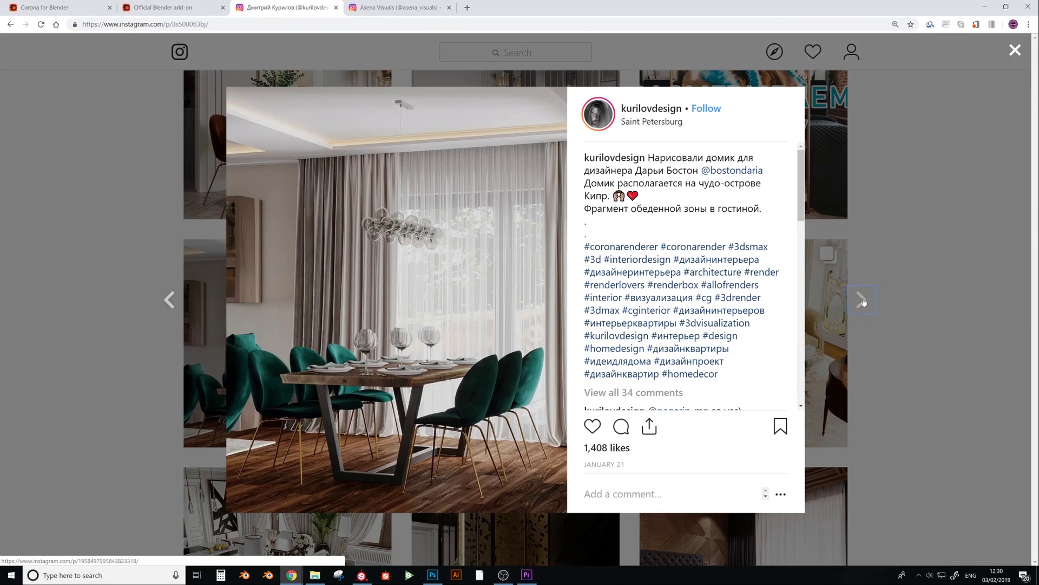
click(862, 300)
click(862, 300)
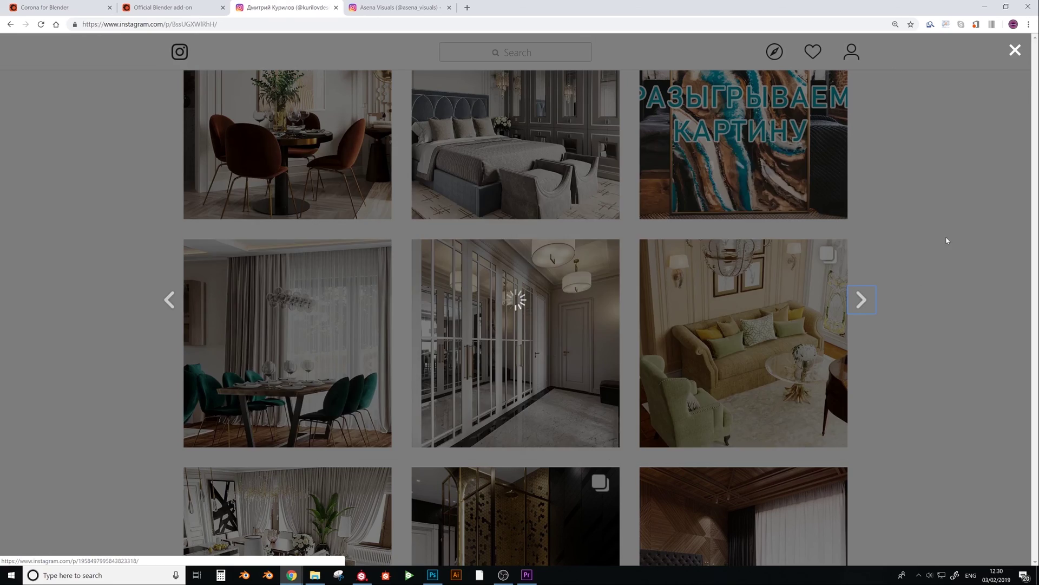
click(960, 216)
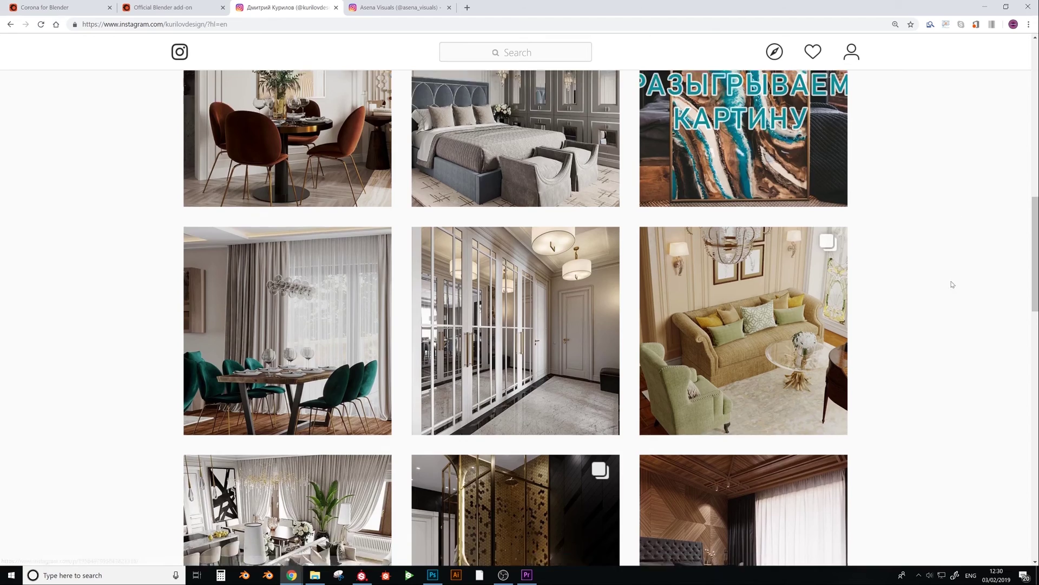
- Browse the same designer's recent posts, starting from the dark hotel room with the red-cushioned chair
scroll(948, 286, down, 4)
scroll(938, 337, up, 4)
scroll(937, 338, up, 8)
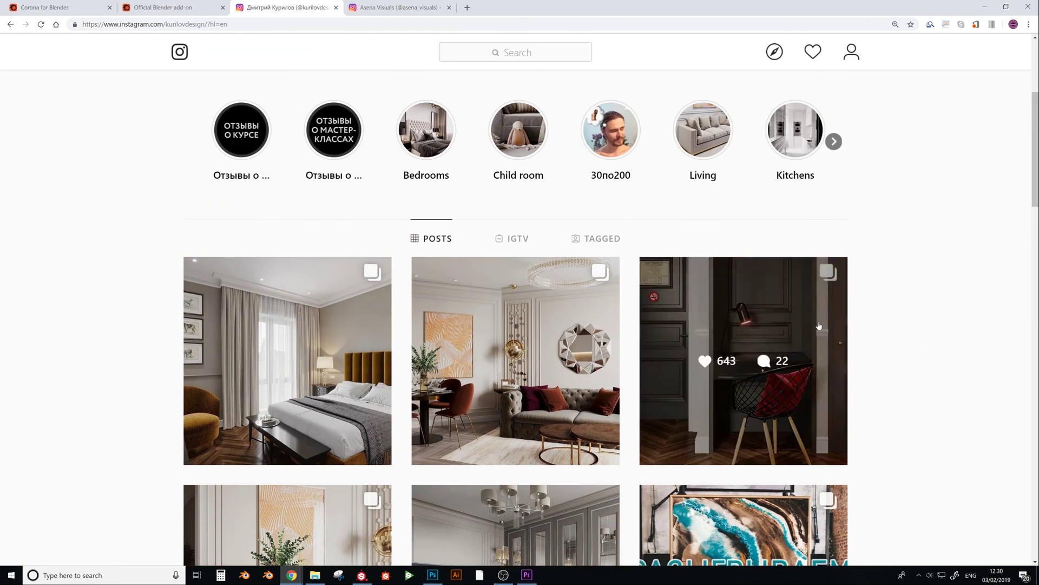
click(841, 303)
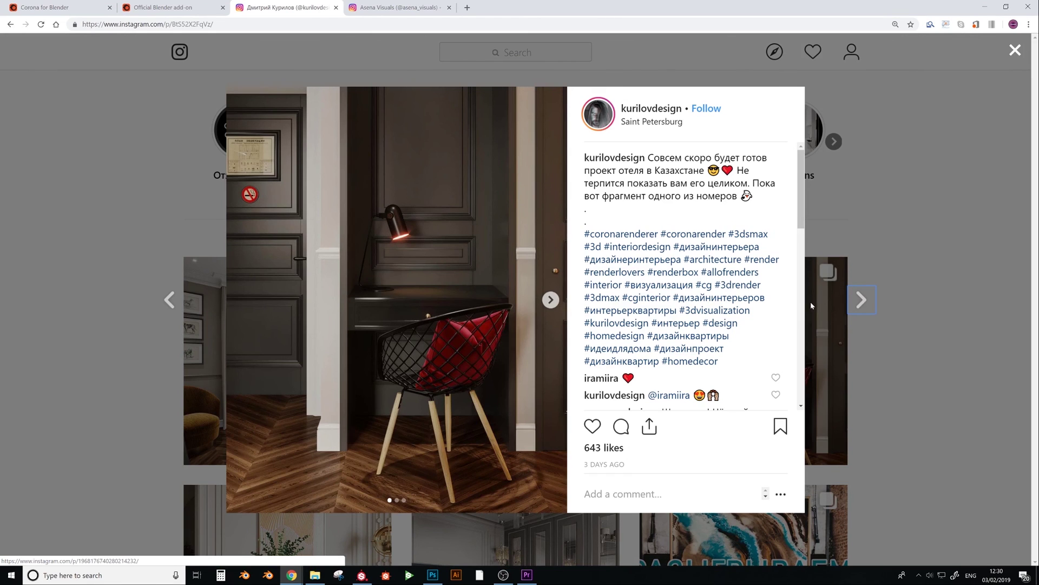
click(860, 298)
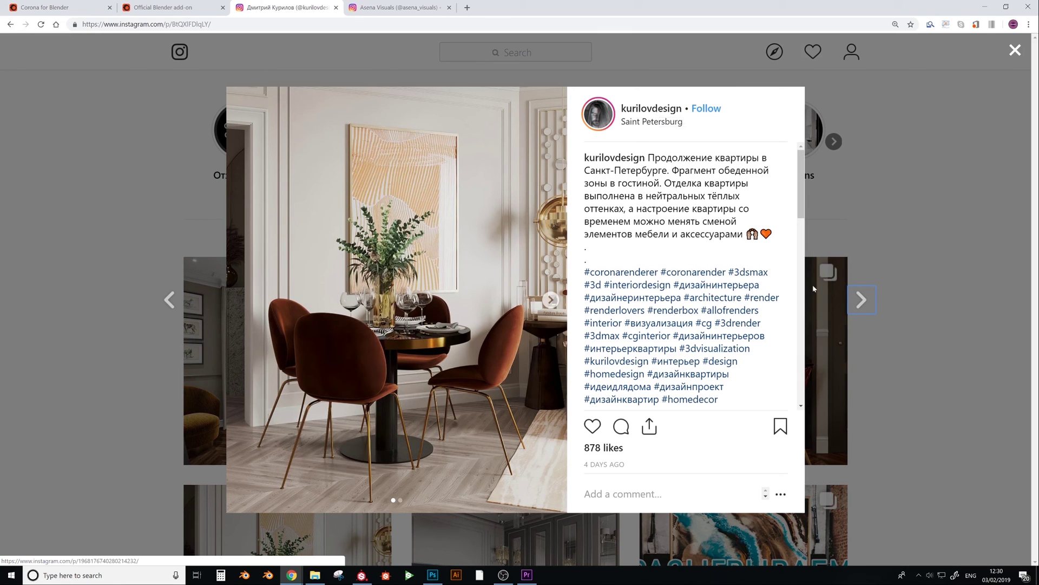
click(859, 299)
click(859, 299)
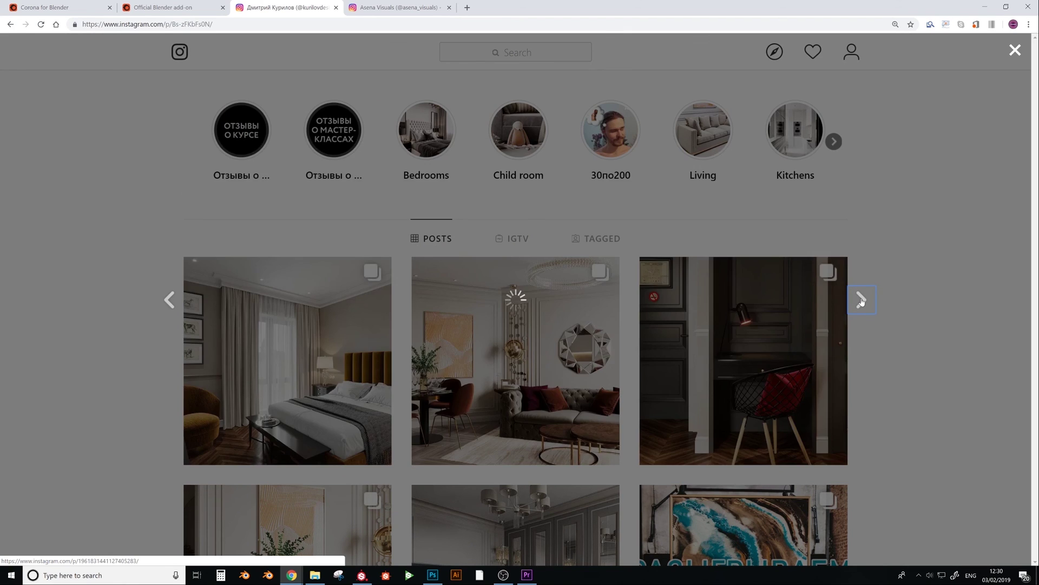
- Examine the interior renders on the Asena Visuals Instagram profile, starting with the staircase post, and look through its post grid
click(386, 7)
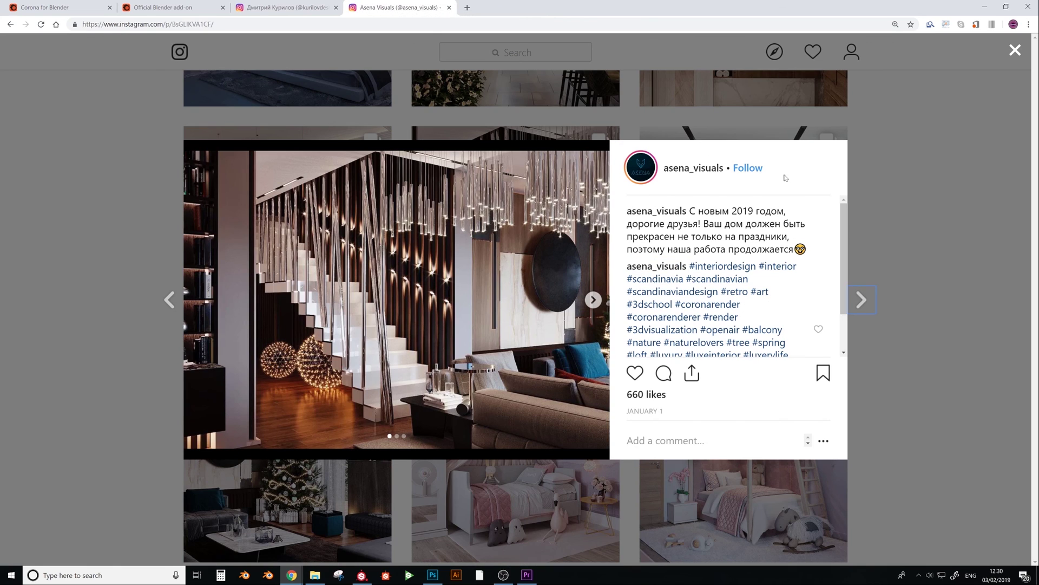
click(866, 303)
click(868, 306)
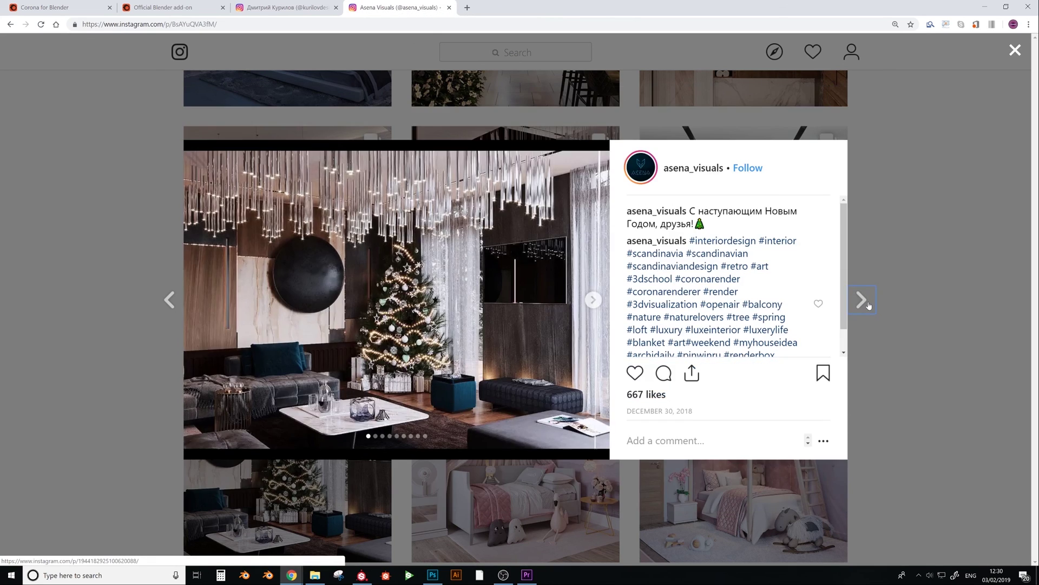
click(868, 306)
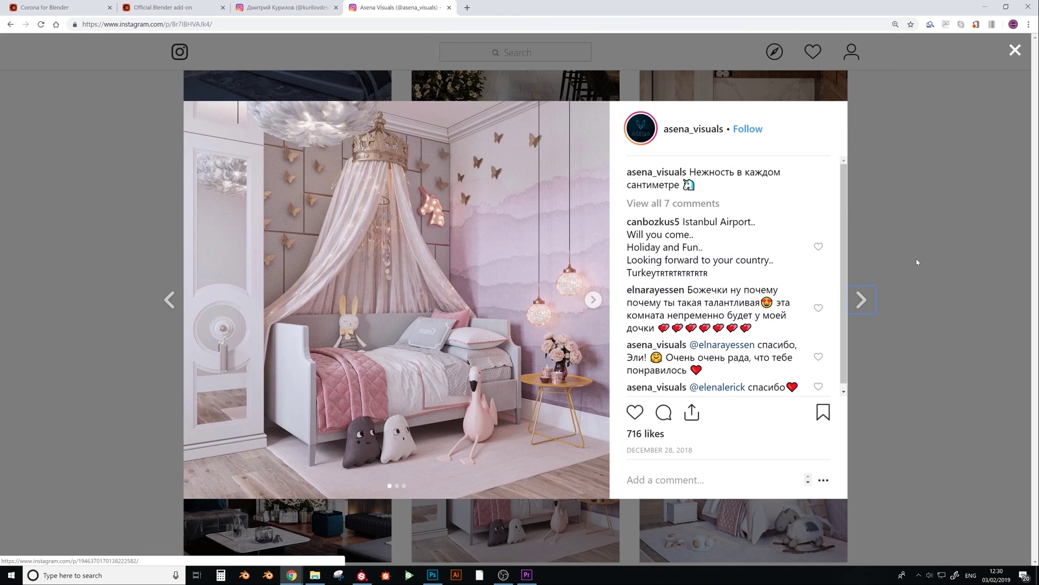
click(920, 241)
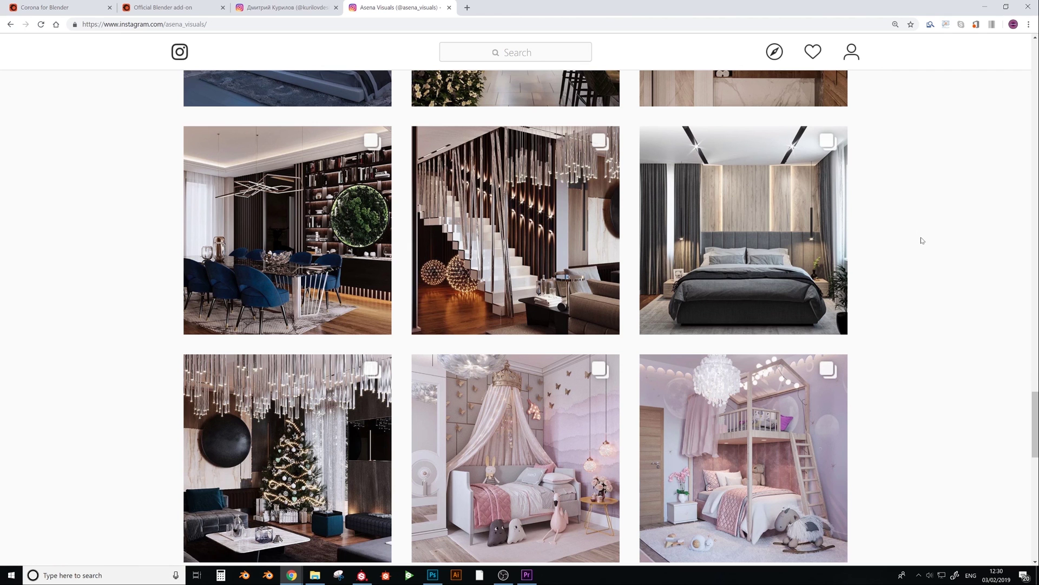
scroll(884, 272, up, 8)
scroll(889, 269, up, 8)
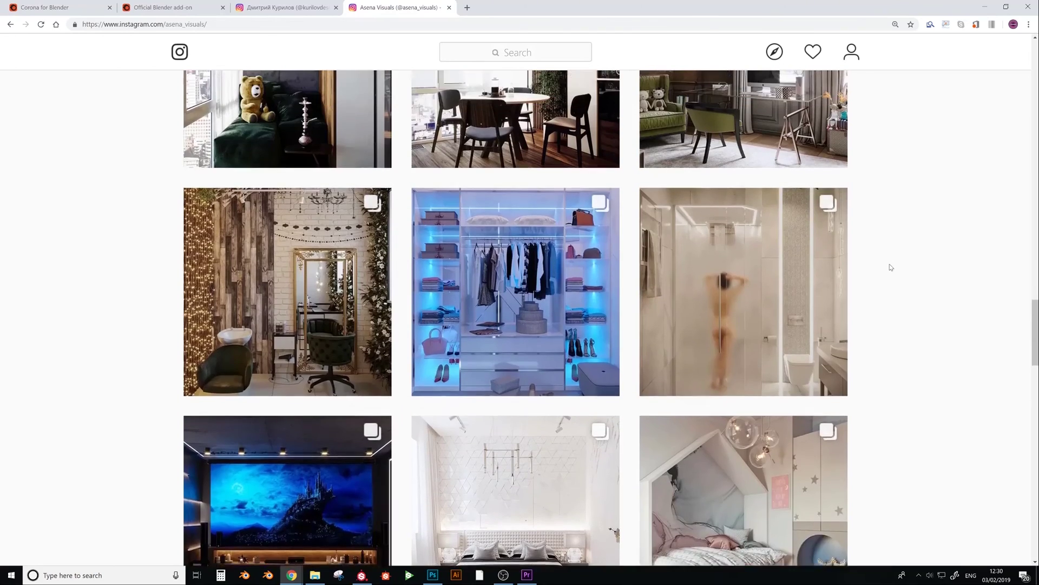
scroll(891, 267, up, 5)
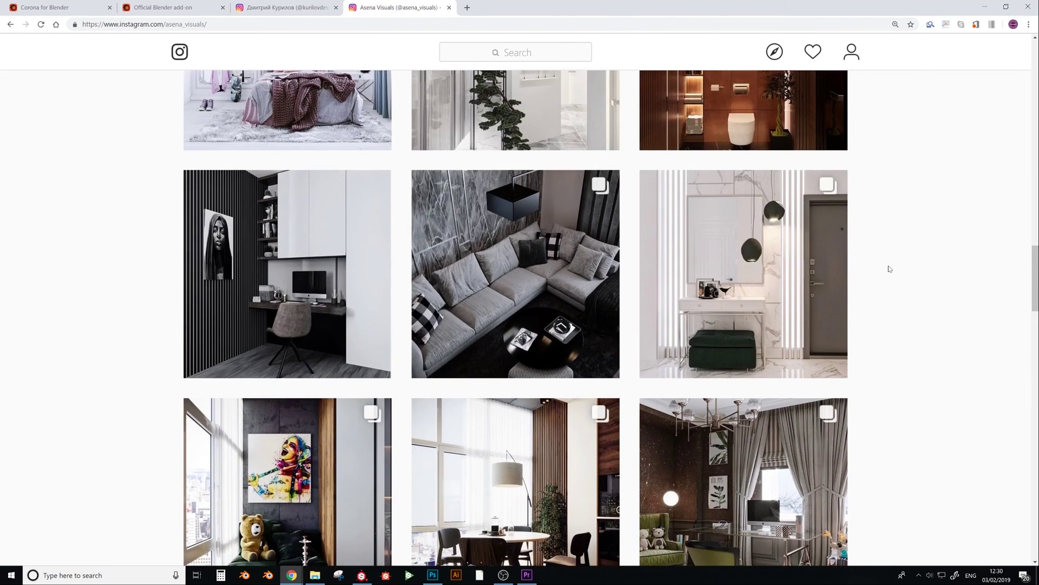
scroll(888, 268, up, 4)
- Revisit the "Official Blender add-on" topic and the Corona for Blender board, ending on the first designer's Instagram post
click(159, 7)
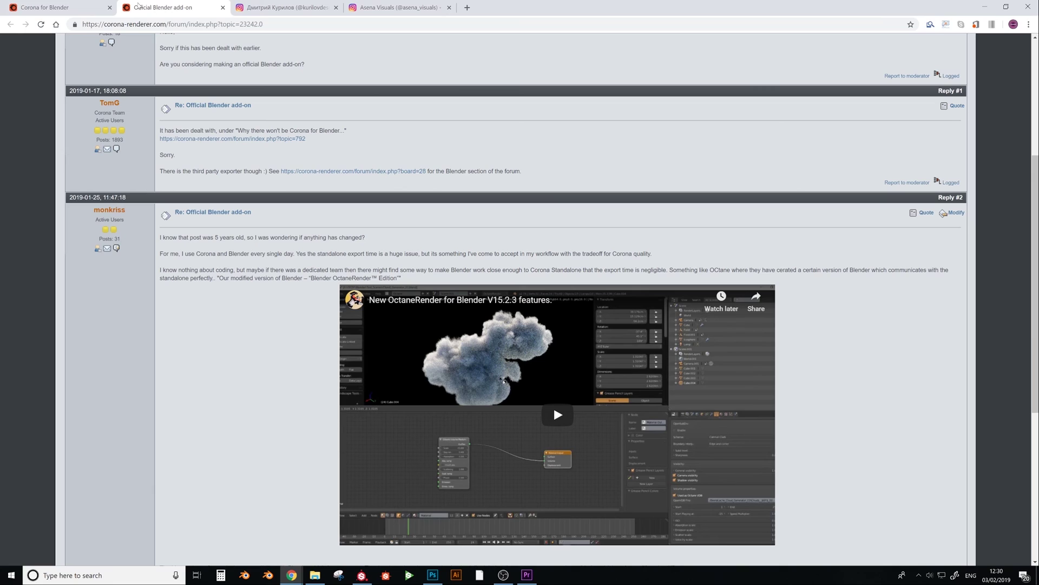
click(80, 7)
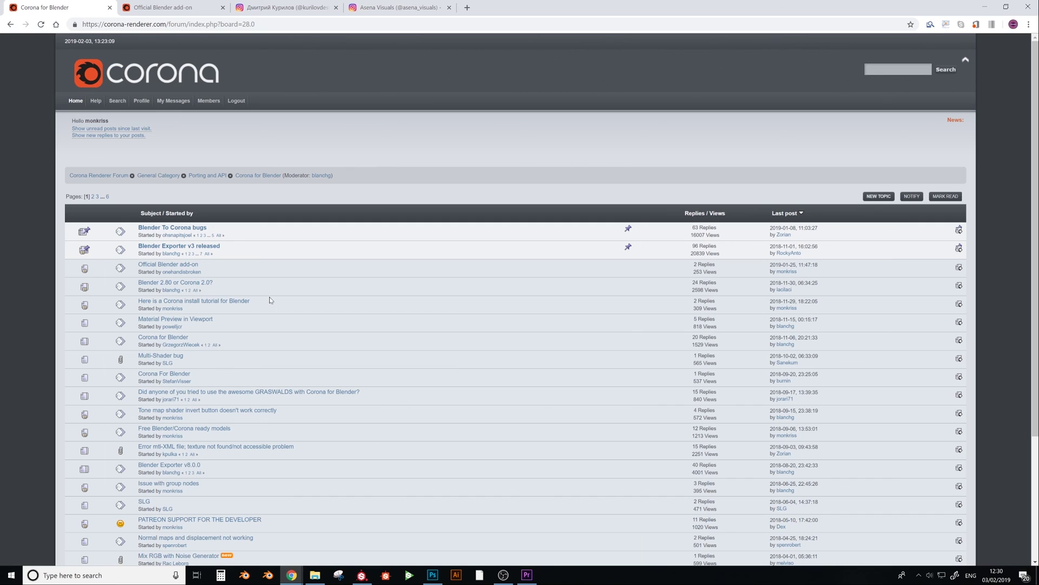
click(174, 7)
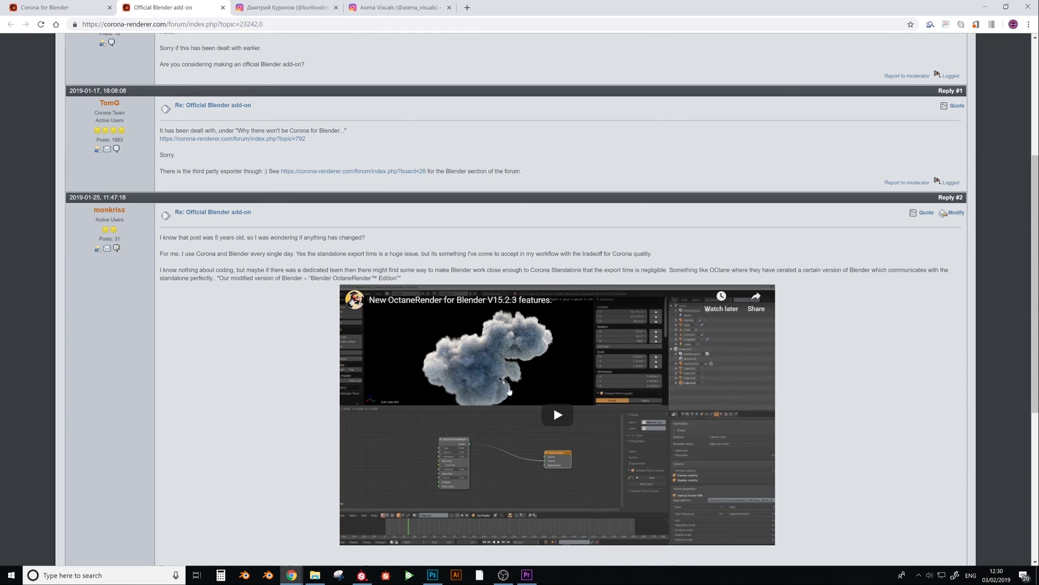
click(79, 9)
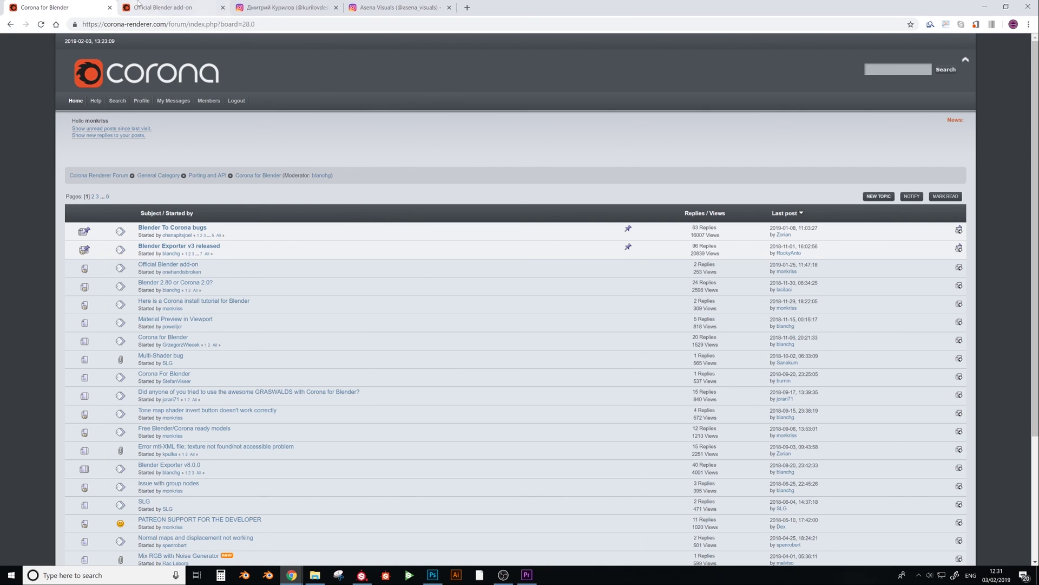
click(174, 11)
click(282, 7)
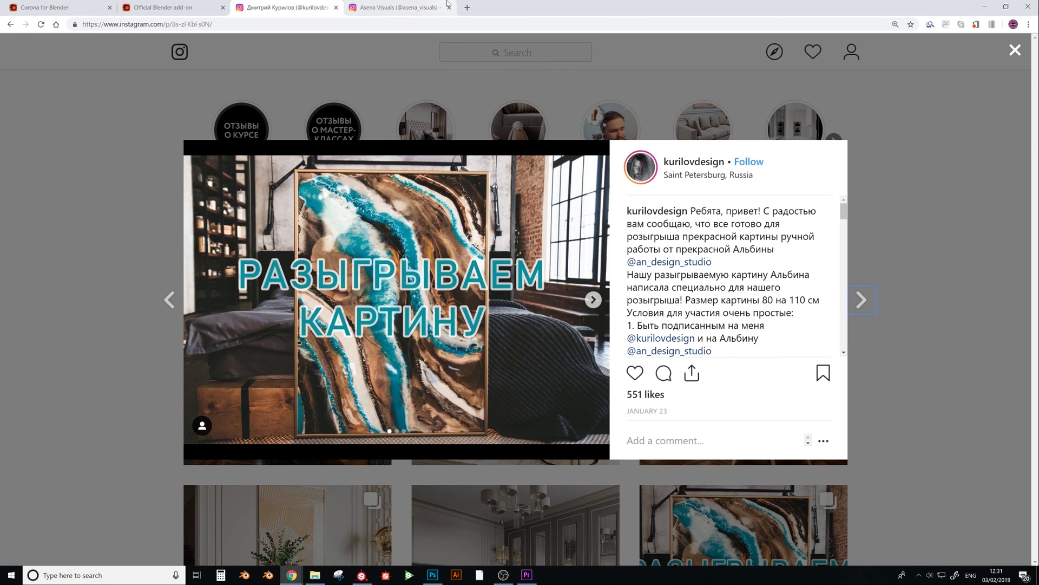